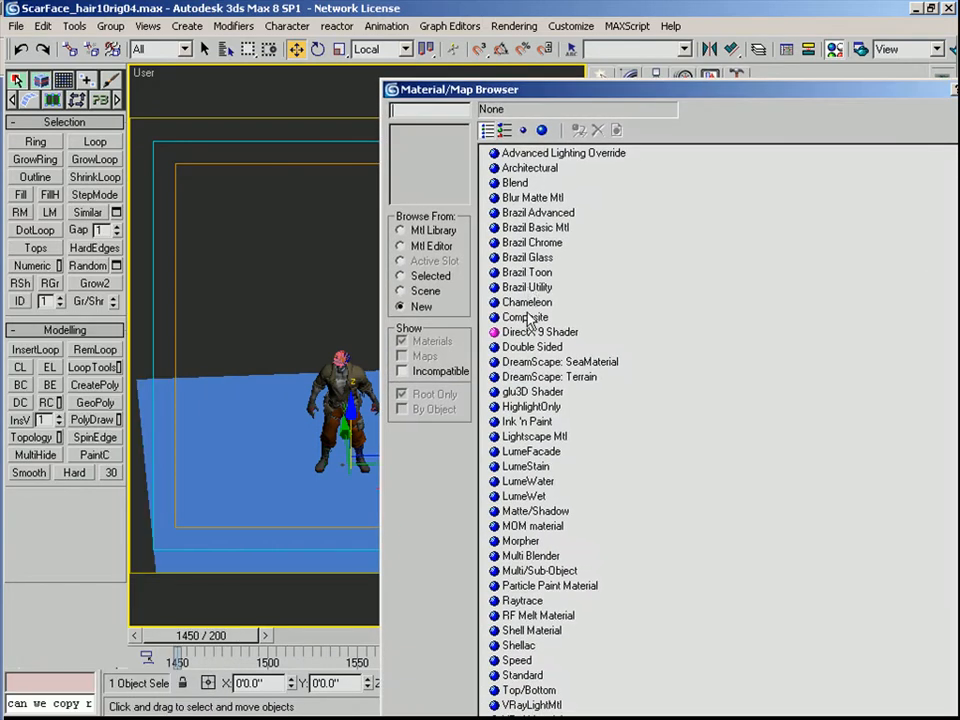
# Change the active material to Matte/Shadow and close the Material Editor
pyautogui.doubleClick(535, 512)
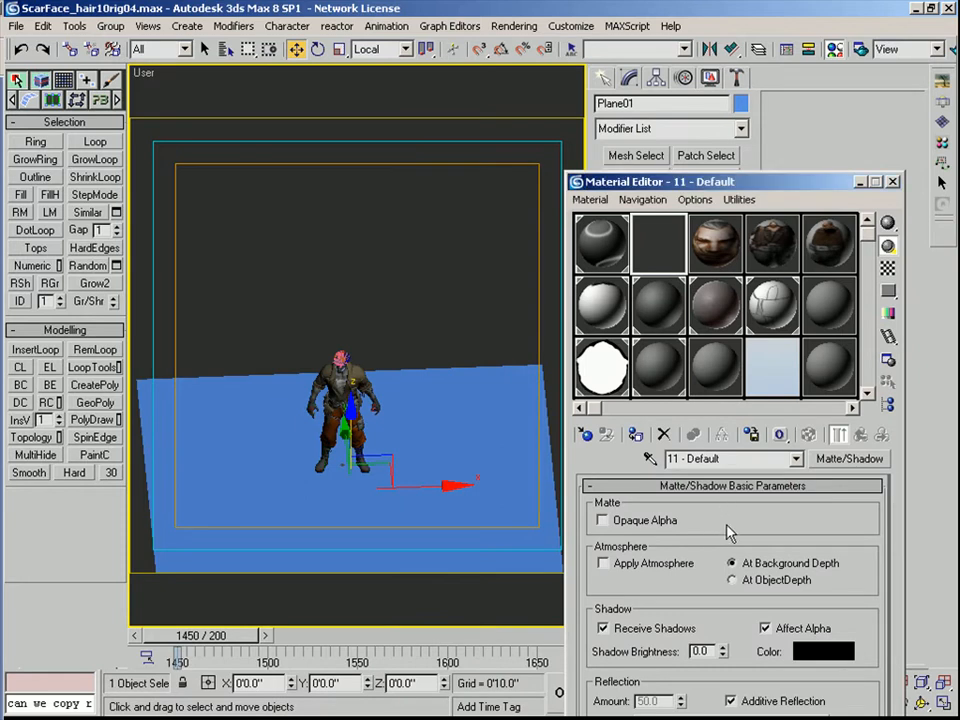
pyautogui.moveTo(713, 545); pyautogui.dragTo(713, 480)
pyautogui.moveTo(682, 183); pyautogui.dragTo(650, 27)
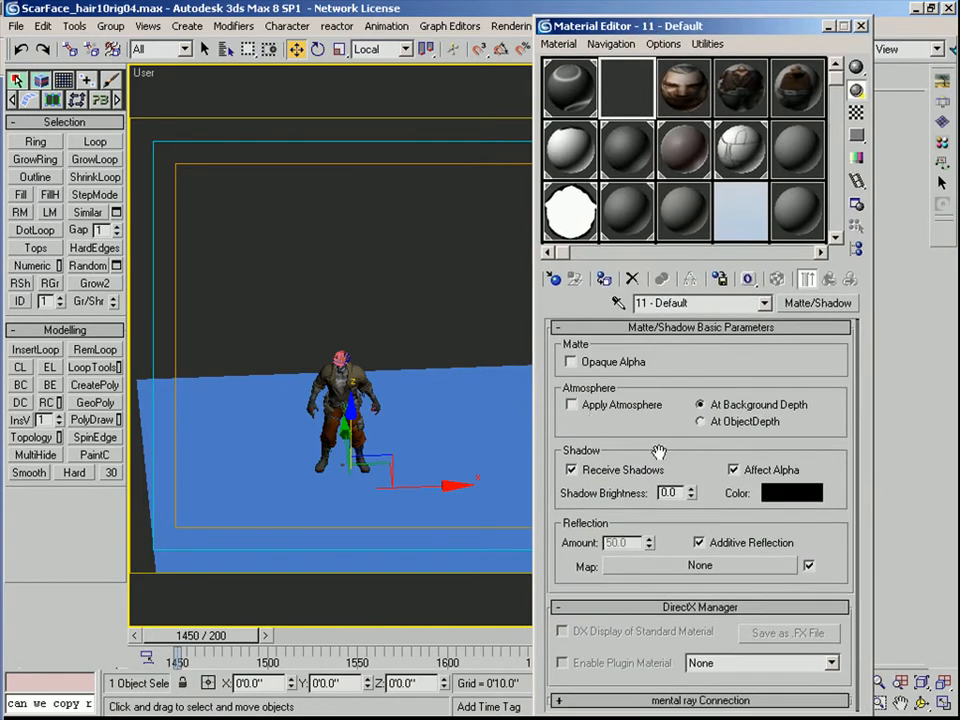
pyautogui.click(860, 26)
# Unhide the scene's lights and select the Rim spotlight above the character, showing its modifiable parameters
pyautogui.keyDown('alt'); pyautogui.moveTo(380, 325); pyautogui.dragTo(420, 311, button='middle'); pyautogui.keyUp('alt')
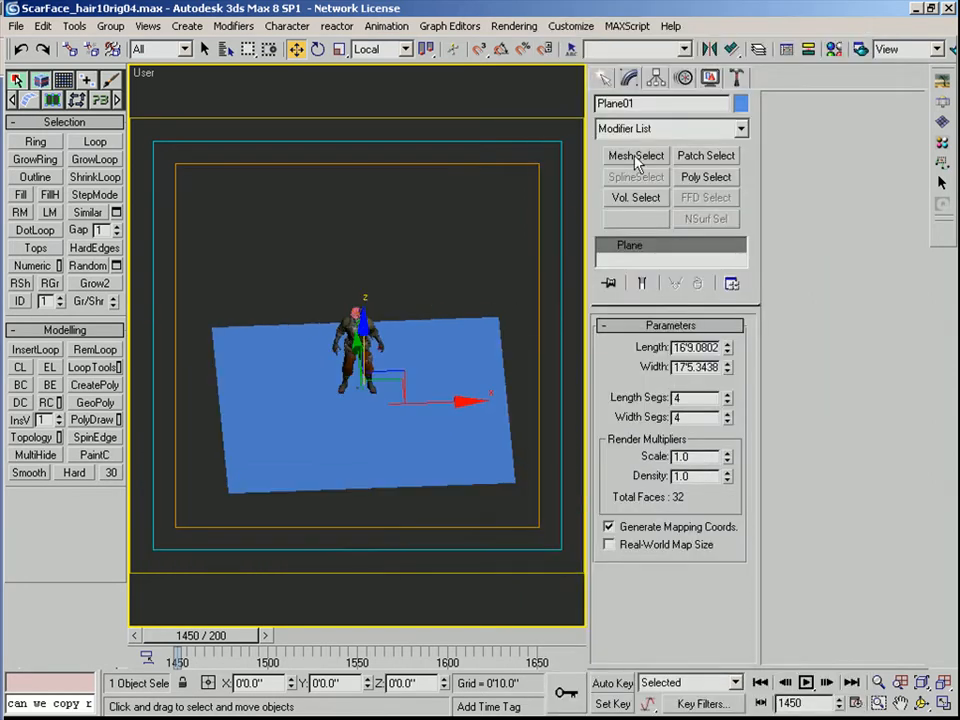
pyautogui.click(710, 77)
pyautogui.click(617, 292)
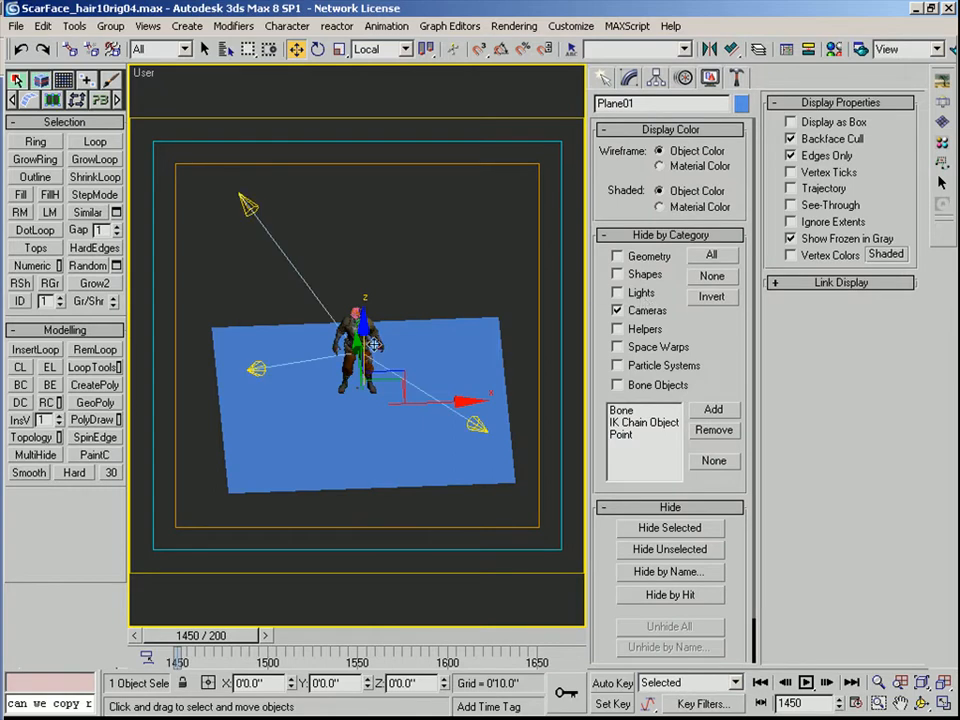
pyautogui.moveTo(494, 317); pyautogui.dragTo(414, 300, button='middle')
pyautogui.click(459, 360)
pyautogui.click(399, 405)
pyautogui.keyDown('alt'); pyautogui.moveTo(397, 405); pyautogui.dragTo(228, 375, button='middle'); pyautogui.keyUp('alt')
pyautogui.click(301, 305)
pyautogui.keyDown('alt'); pyautogui.moveTo(300, 306); pyautogui.dragTo(295, 365, button='middle'); pyautogui.keyUp('alt')
pyautogui.click(629, 80)
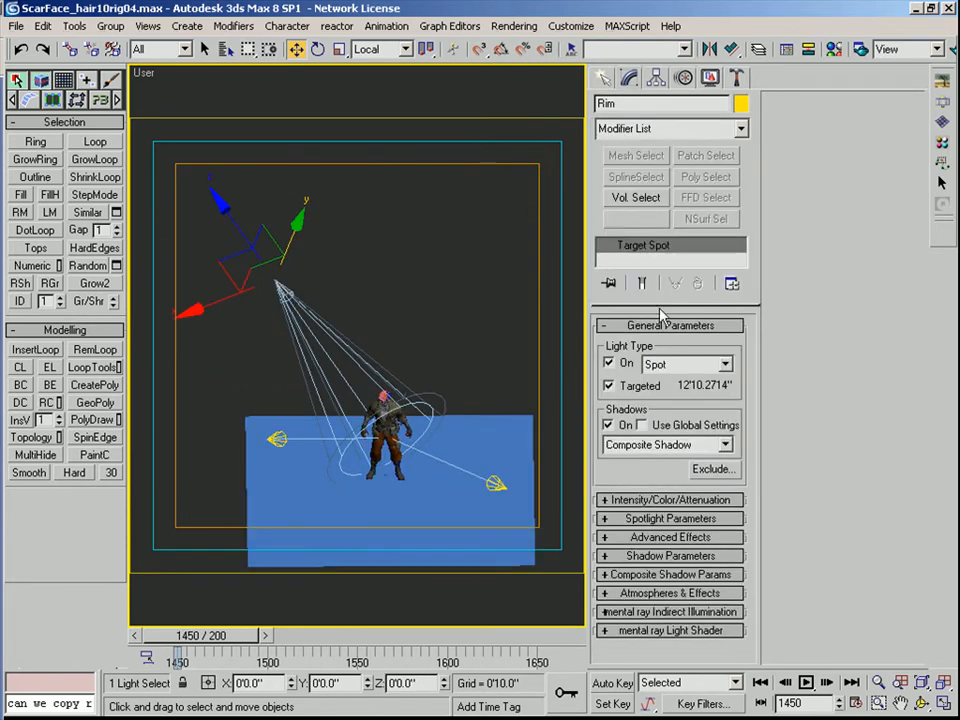
# Tint the Rim light a deeper pale blue and set its intensity multiplier to 0.5
pyautogui.click(649, 519)
pyautogui.click(644, 520)
pyautogui.click(648, 500)
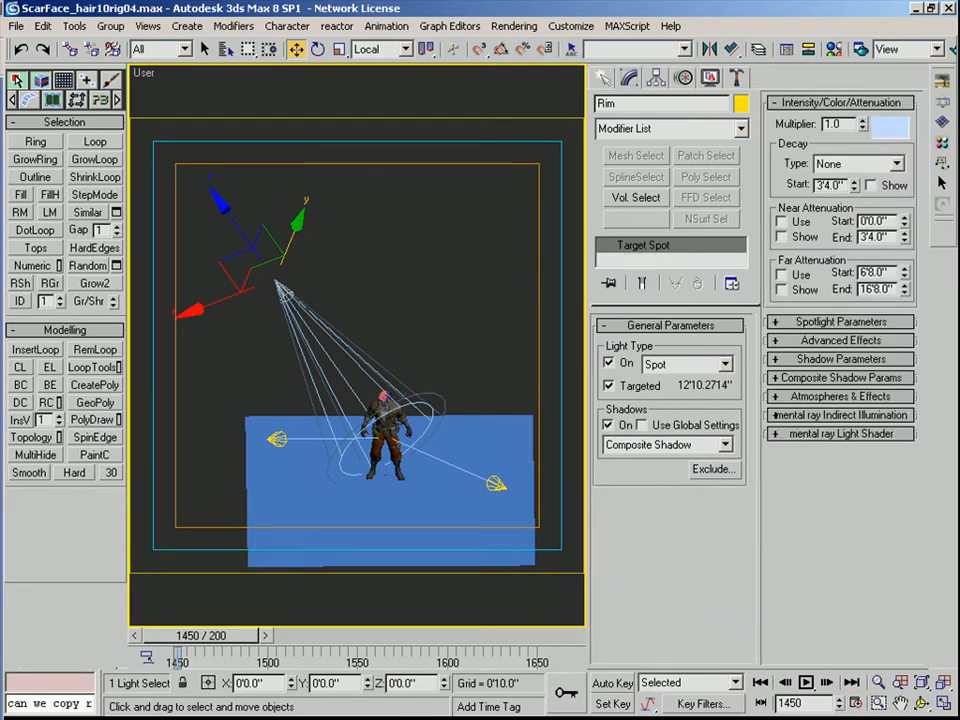
pyautogui.moveTo(2, 283); pyautogui.dragTo(317, 299)
pyautogui.moveTo(321, 406); pyautogui.dragTo(332, 407)
pyautogui.moveTo(420, 424); pyautogui.dragTo(418, 422)
pyautogui.click(123, 489)
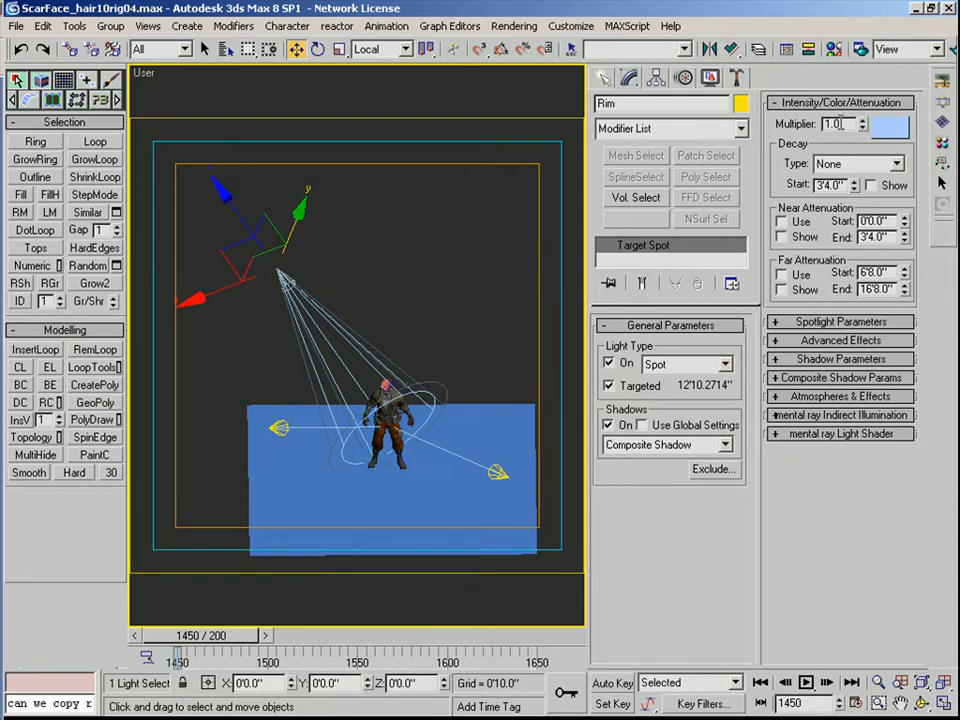
pyautogui.write('.5')
pyautogui.press('Return')
# Create a Brazil Light from the Brazil r/s light category near the Rim spotlight
pyautogui.moveTo(309, 246); pyautogui.dragTo(317, 278, button='middle')
pyautogui.click(605, 79)
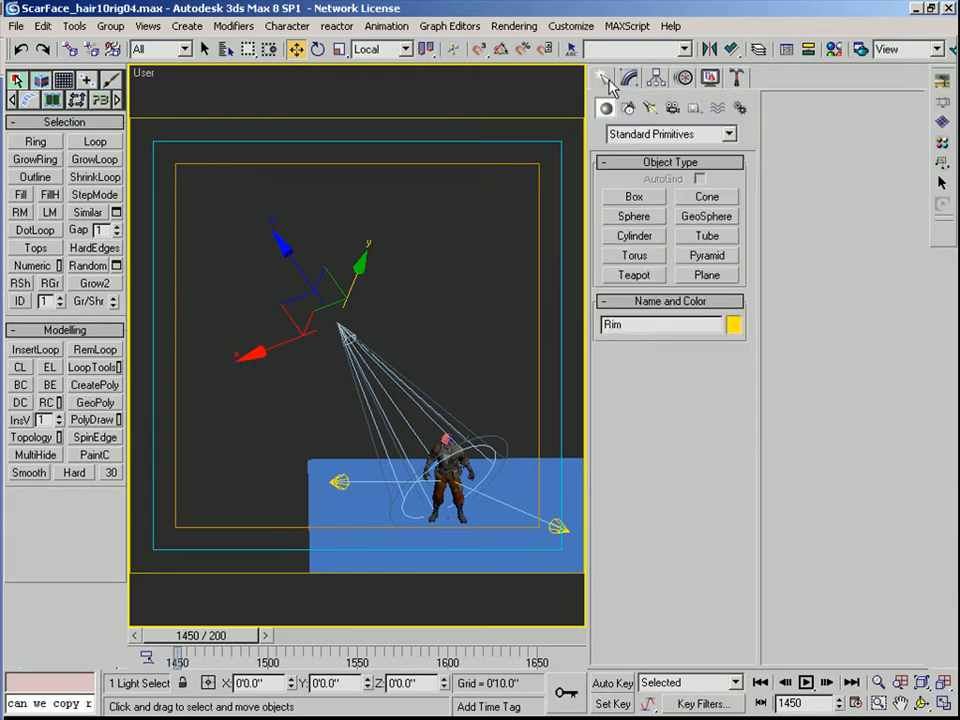
pyautogui.click(650, 108)
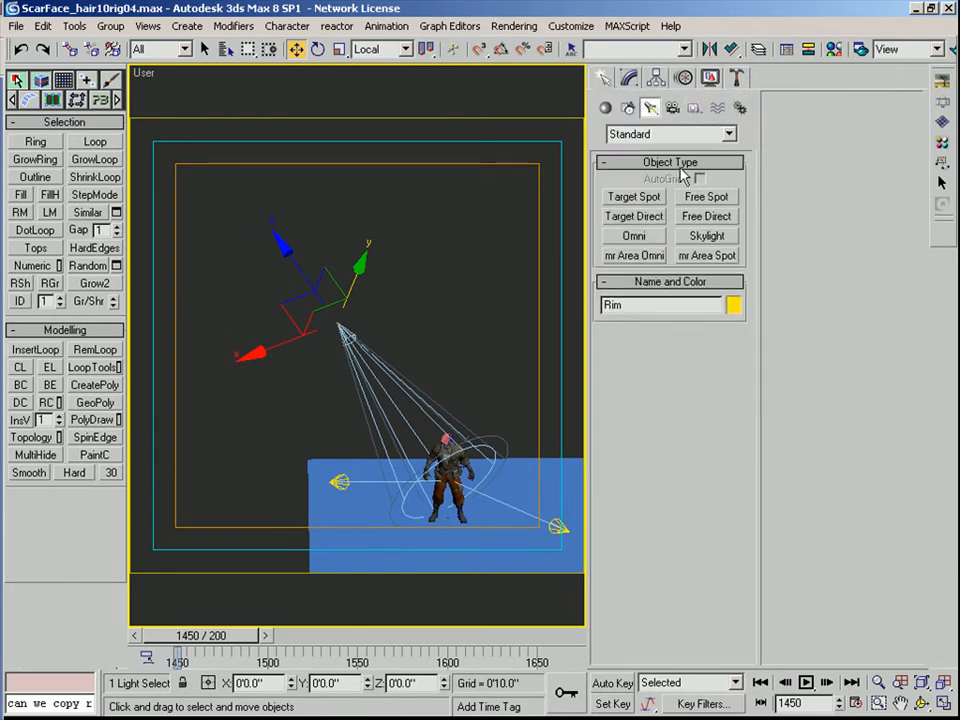
pyautogui.click(657, 136)
pyautogui.click(653, 175)
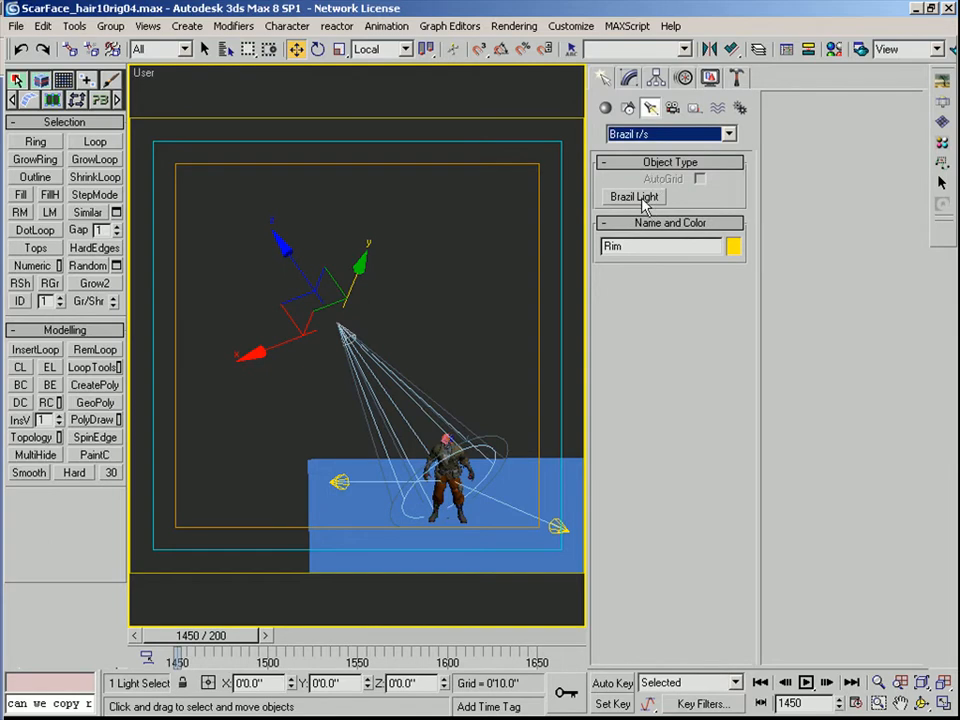
pyautogui.click(645, 200)
pyautogui.moveTo(386, 296); pyautogui.dragTo(326, 213)
pyautogui.click(436, 361)
pyautogui.press('w')
# Make the Brazil light an untargeted Disc Area light and enable its shadows
pyautogui.moveTo(426, 312)
pyautogui.mouseDown(button='middle')
pyautogui.moveTo(428, 346)
pyautogui.moveTo(425, 327)
pyautogui.mouseUp(button='middle')
pyautogui.click(629, 77)
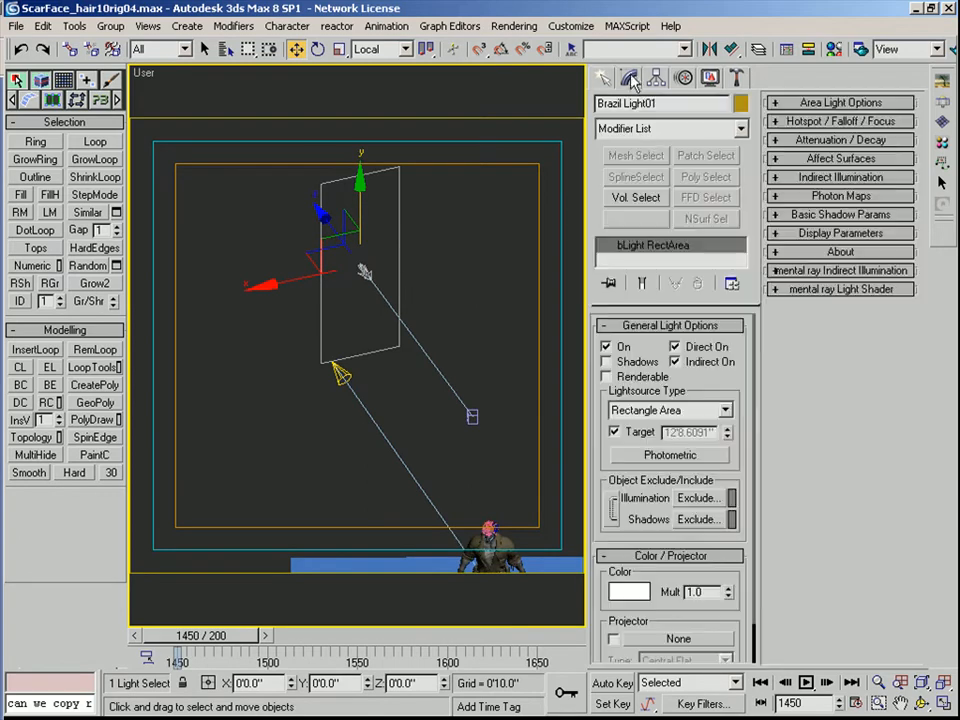
pyautogui.click(615, 432)
pyautogui.click(670, 410)
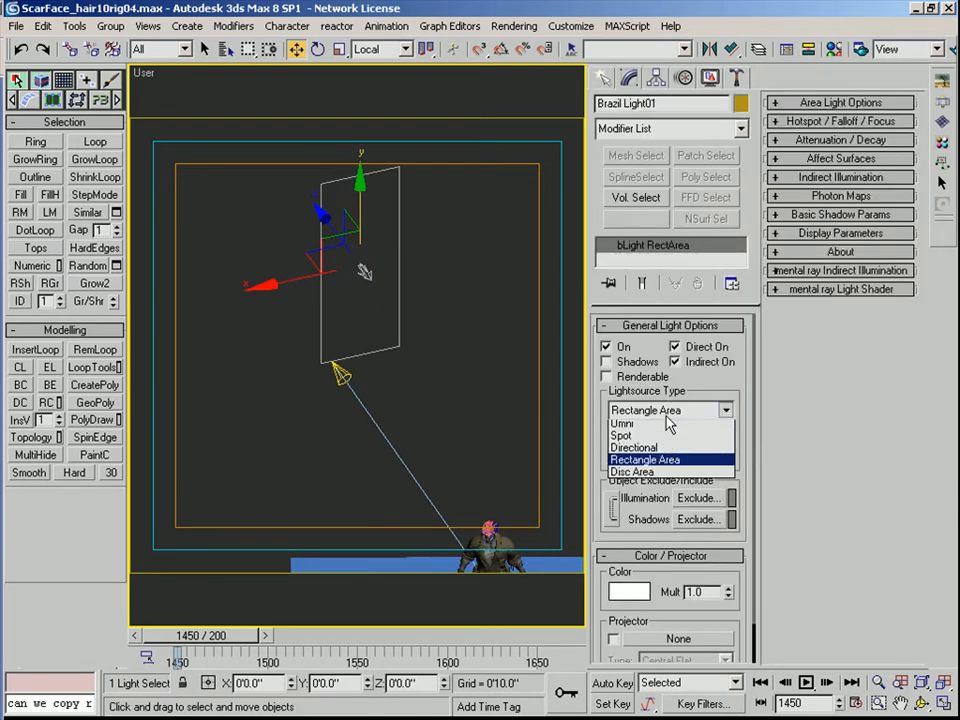
pyautogui.click(657, 477)
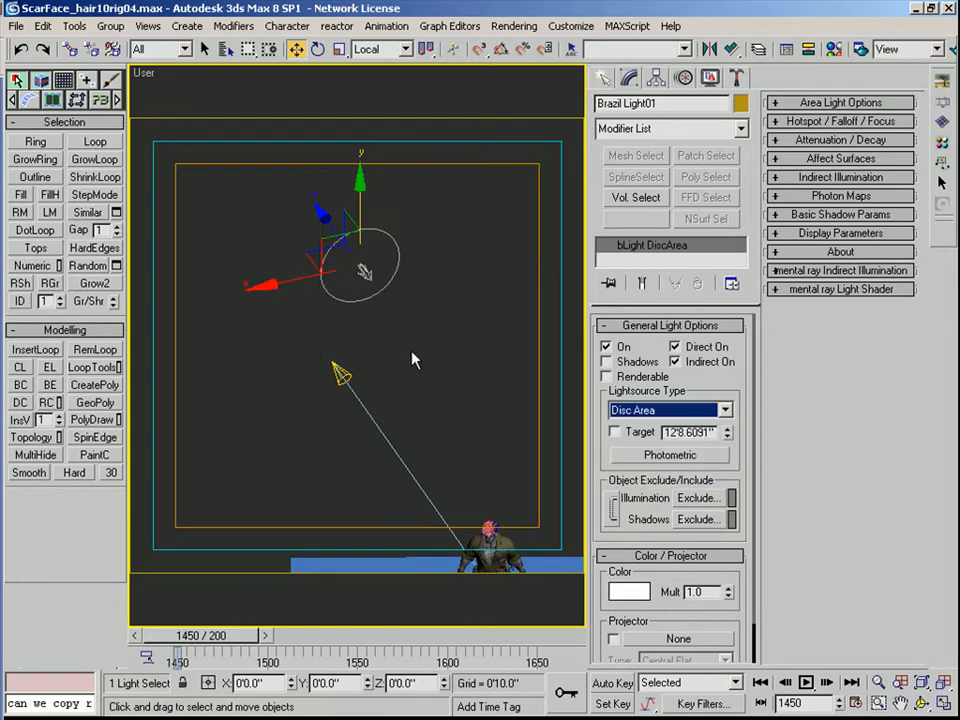
pyautogui.scroll(2, 413, 354)
pyautogui.moveTo(430, 321); pyautogui.dragTo(444, 321, button='middle')
pyautogui.click(612, 362)
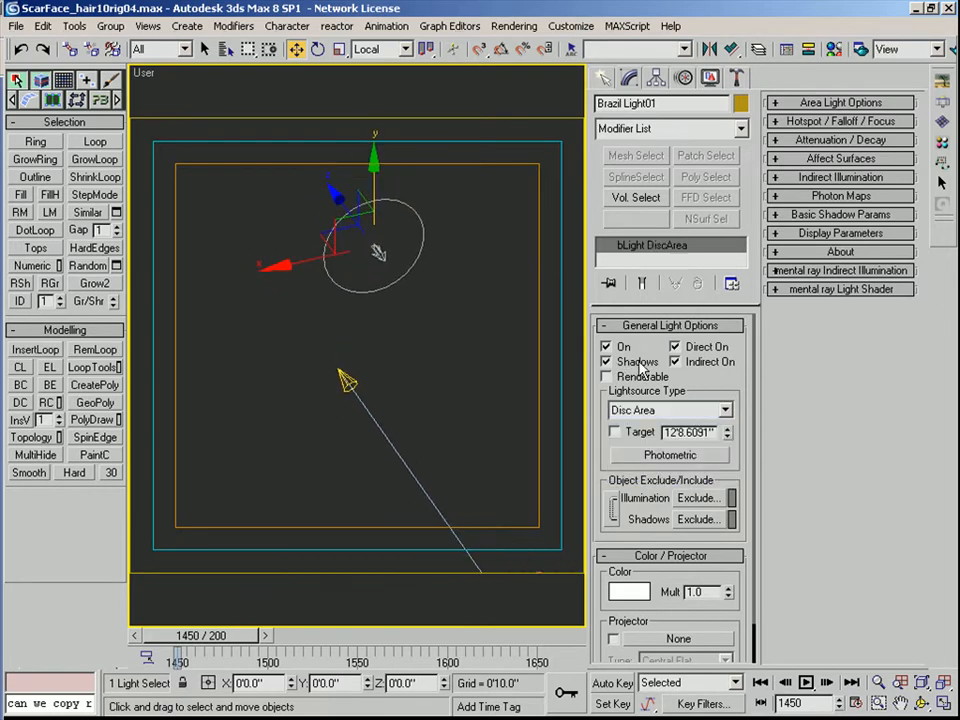
# Align the disc light to the Rim light in X, Y, Z position by pivot points and in orientation on all three axes
pyautogui.click(733, 49)
pyautogui.click(258, 281)
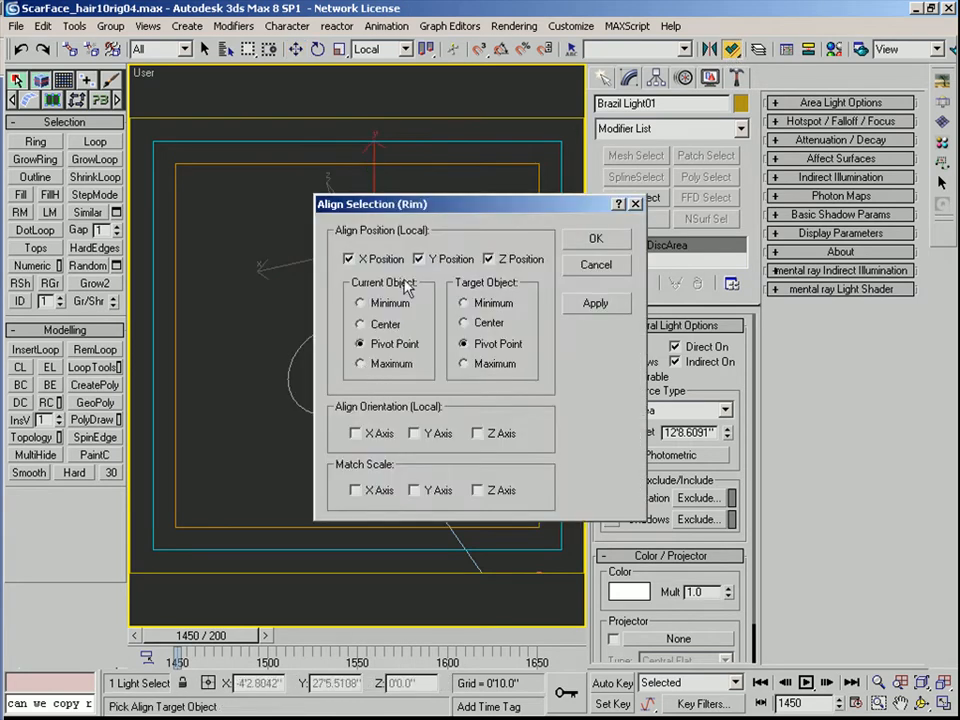
pyautogui.click(372, 428)
pyautogui.click(430, 433)
pyautogui.click(497, 433)
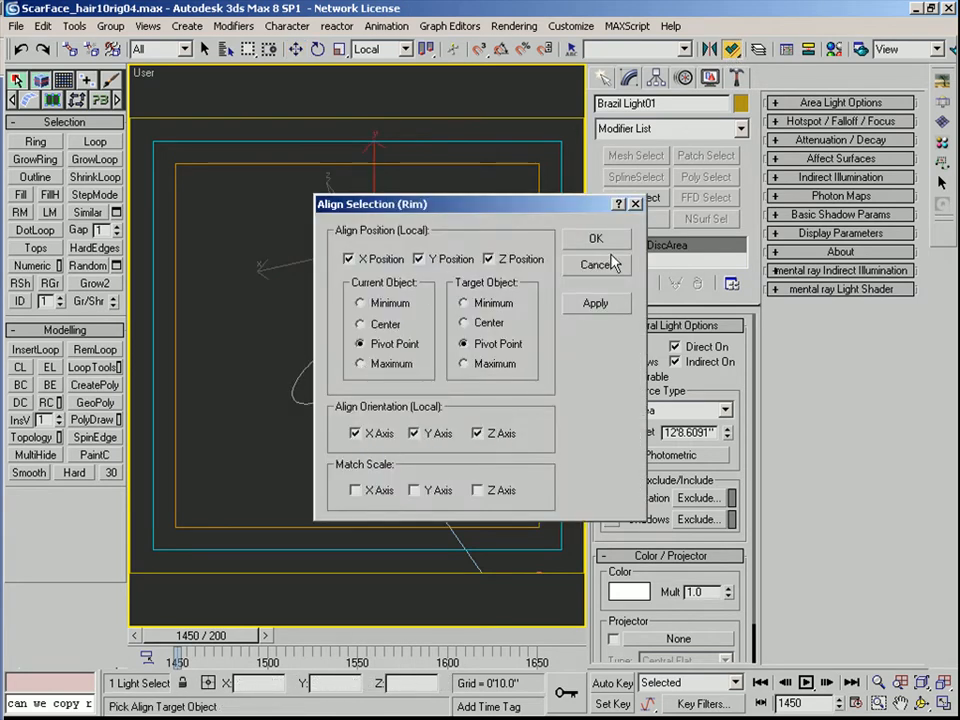
pyautogui.click(596, 239)
# Set the disc light's diameter to about 3'3.7" and move the light up and away from the Rim spotlight
pyautogui.moveTo(402, 367); pyautogui.dragTo(430, 262, button='middle')
pyautogui.scroll(5, 407, 330)
pyautogui.scroll(-4, 388, 276)
pyautogui.click(845, 103)
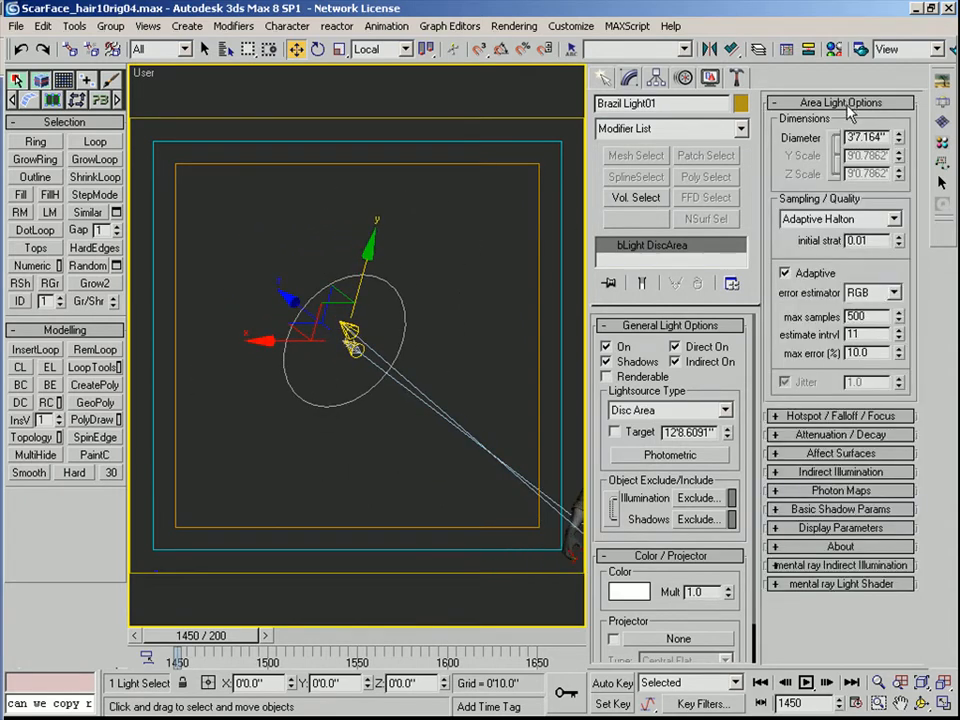
pyautogui.moveTo(899, 135); pyautogui.dragTo(899, 142)
pyautogui.moveTo(268, 272)
pyautogui.keyDown('alt'); pyautogui.mouseDown(button='middle')
pyautogui.moveTo(345, 318)
pyautogui.moveTo(372, 347)
pyautogui.moveTo(256, 273)
pyautogui.mouseUp(button='middle'); pyautogui.keyUp('alt')
pyautogui.scroll(-4, 345, 318)
pyautogui.scroll(-3, 256, 273)
pyautogui.moveTo(216, 281); pyautogui.dragTo(332, 235)
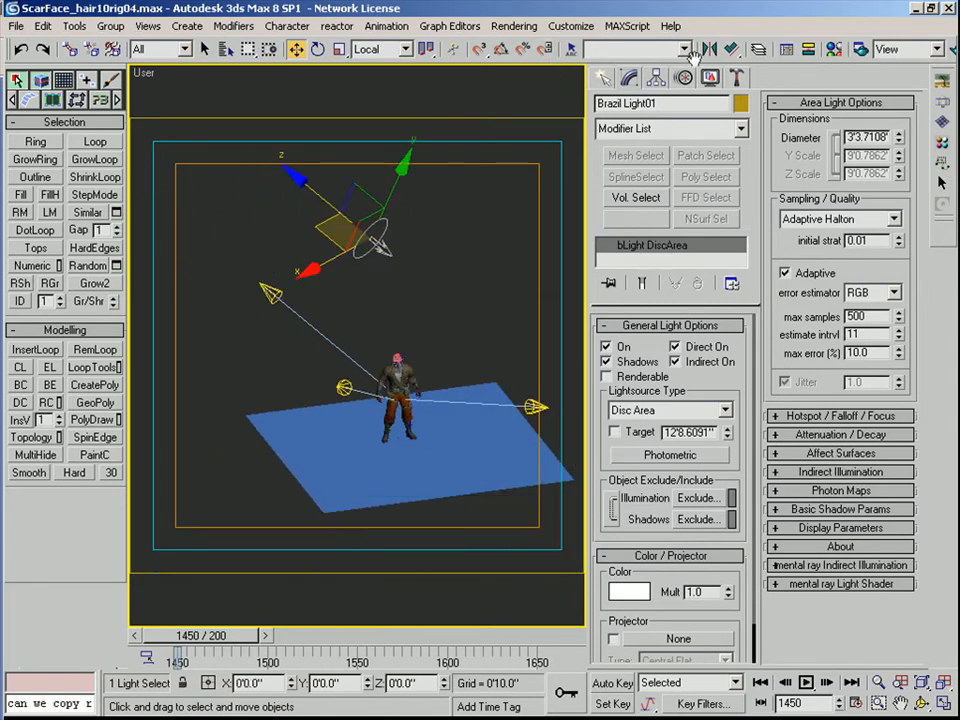
pyautogui.click(732, 48)
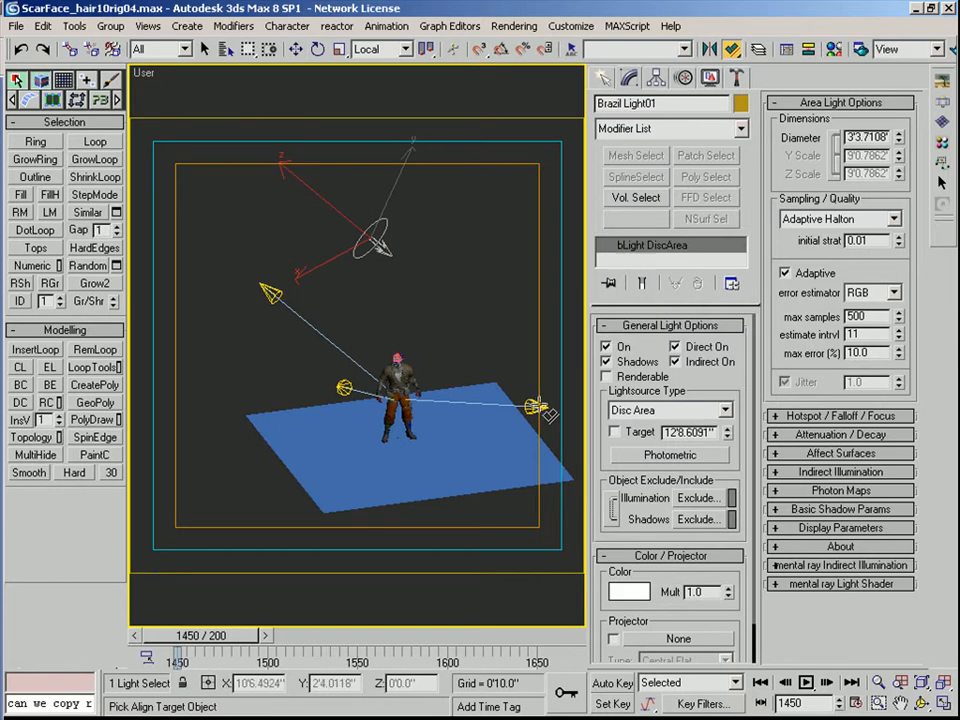
pyautogui.click(353, 398)
pyautogui.click(348, 394)
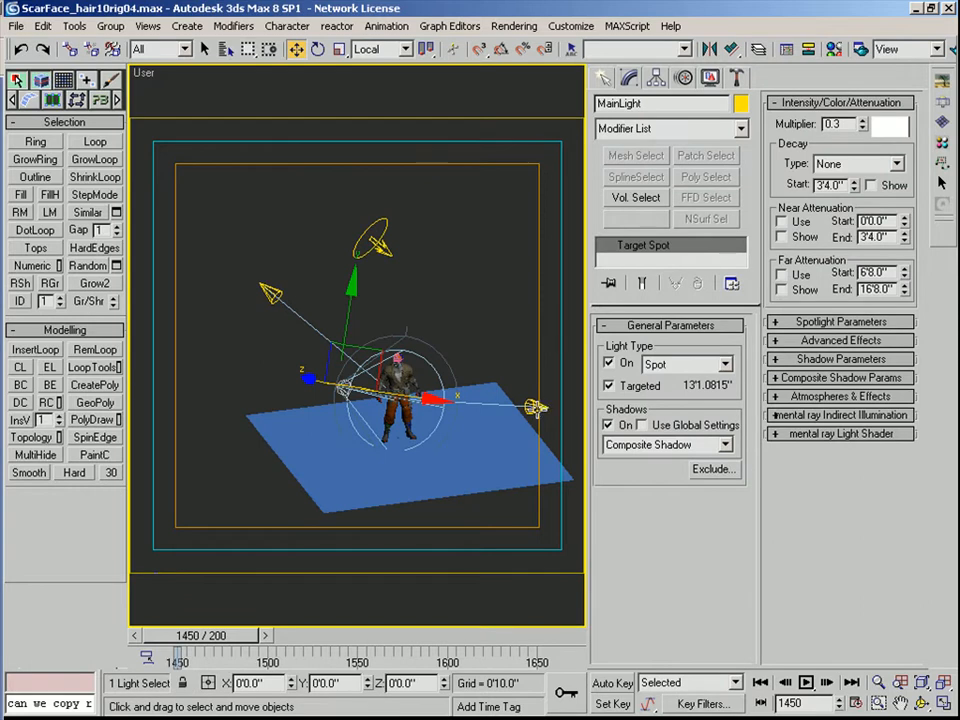
pyautogui.click(536, 411)
pyautogui.click(393, 247)
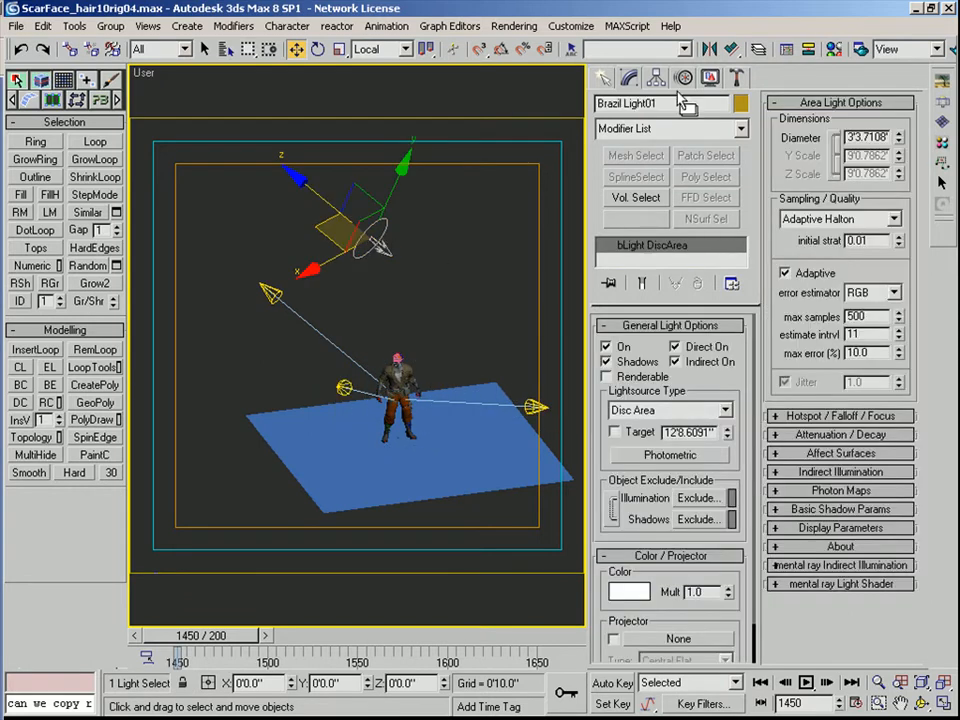
# Align the disc light to the low spotlight on the opposite side of the character from the Rim light
pyautogui.click(733, 48)
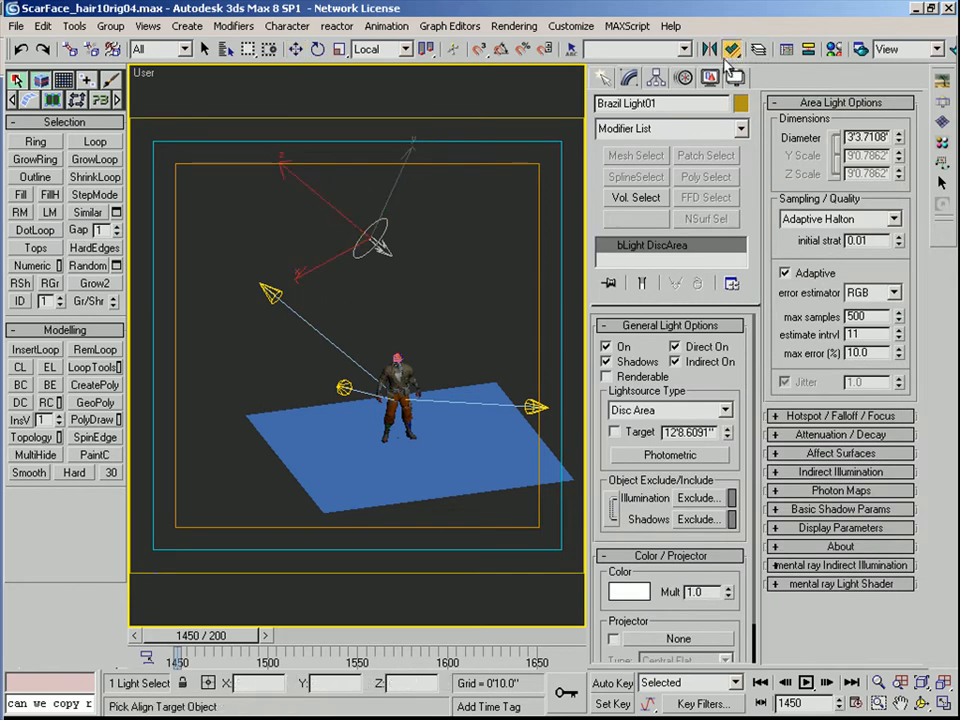
pyautogui.click(549, 415)
pyautogui.click(605, 242)
# Limit the disc light's illumination to include only Plane01
pyautogui.scroll(5, 419, 343)
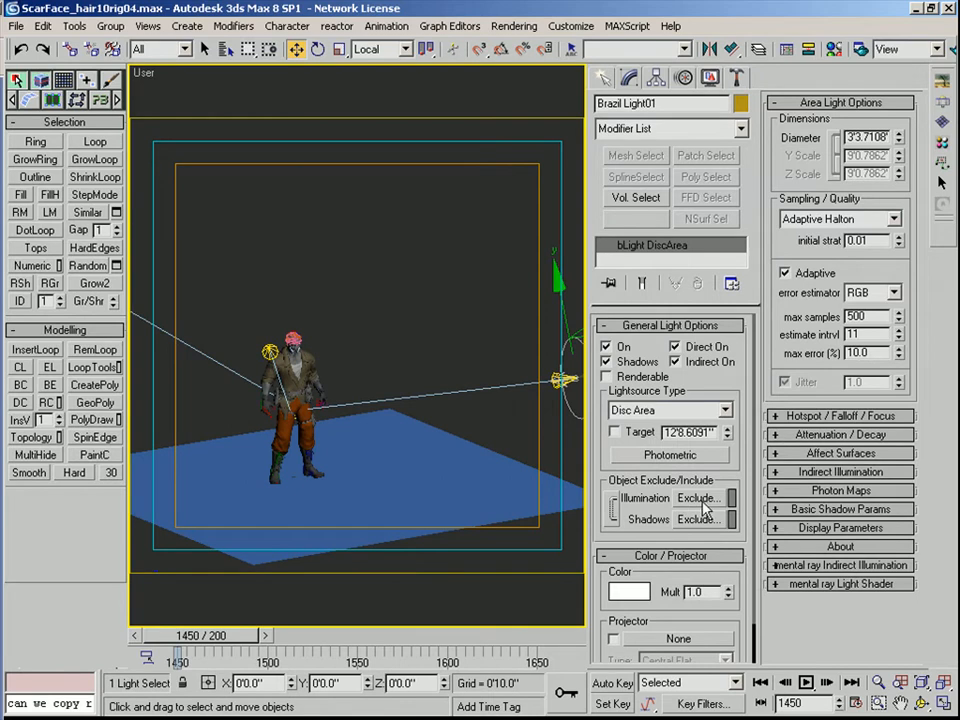
pyautogui.click(698, 498)
pyautogui.click(362, 256)
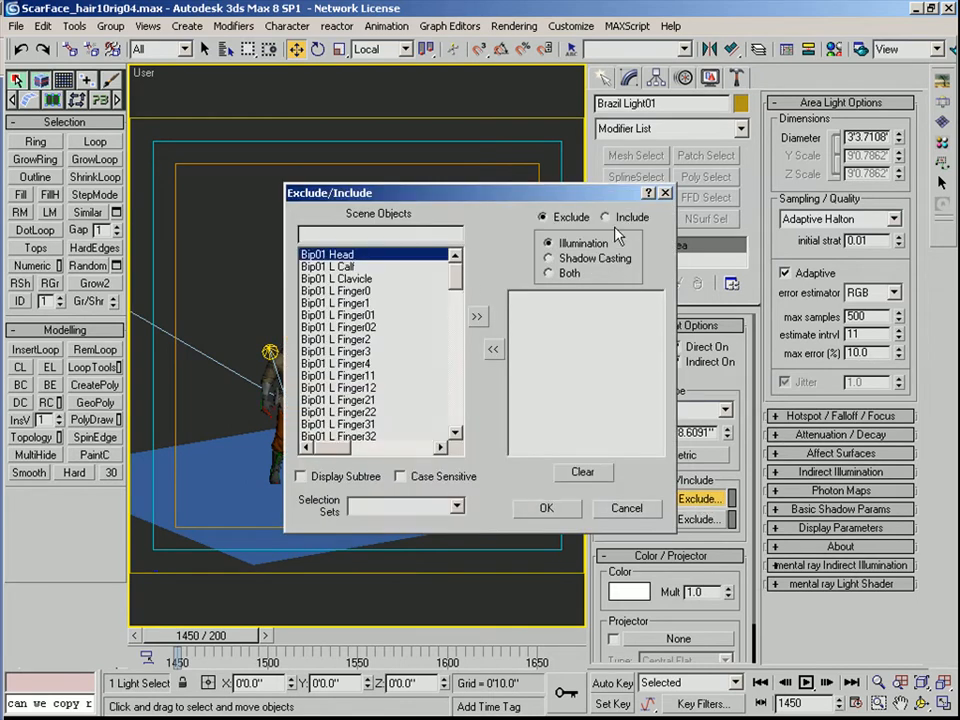
pyautogui.moveTo(456, 285); pyautogui.dragTo(462, 437)
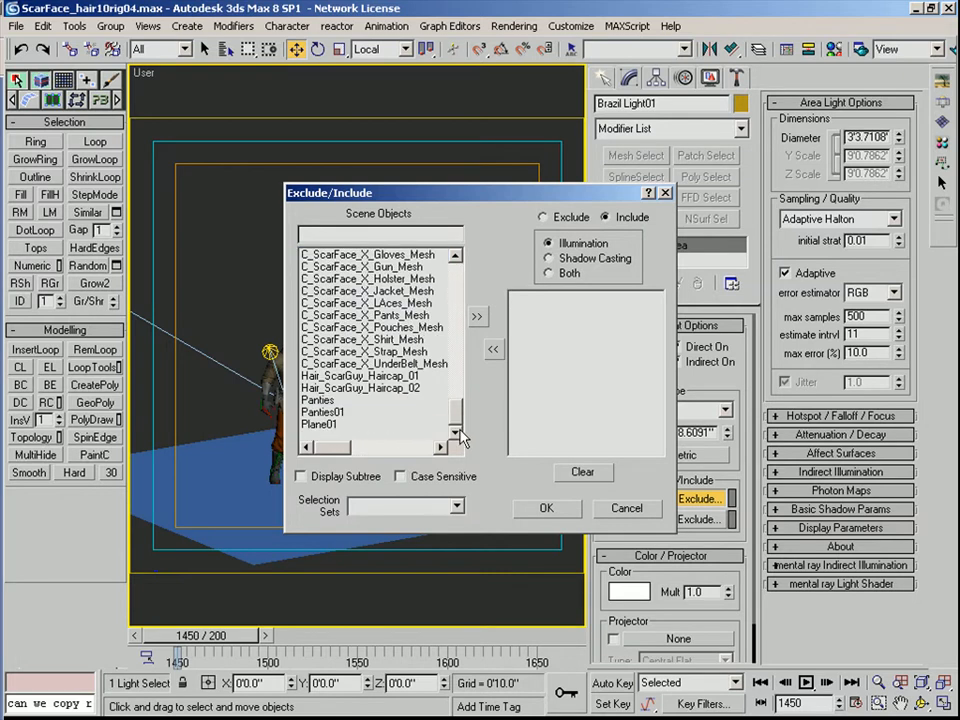
pyautogui.click(325, 424)
pyautogui.click(477, 316)
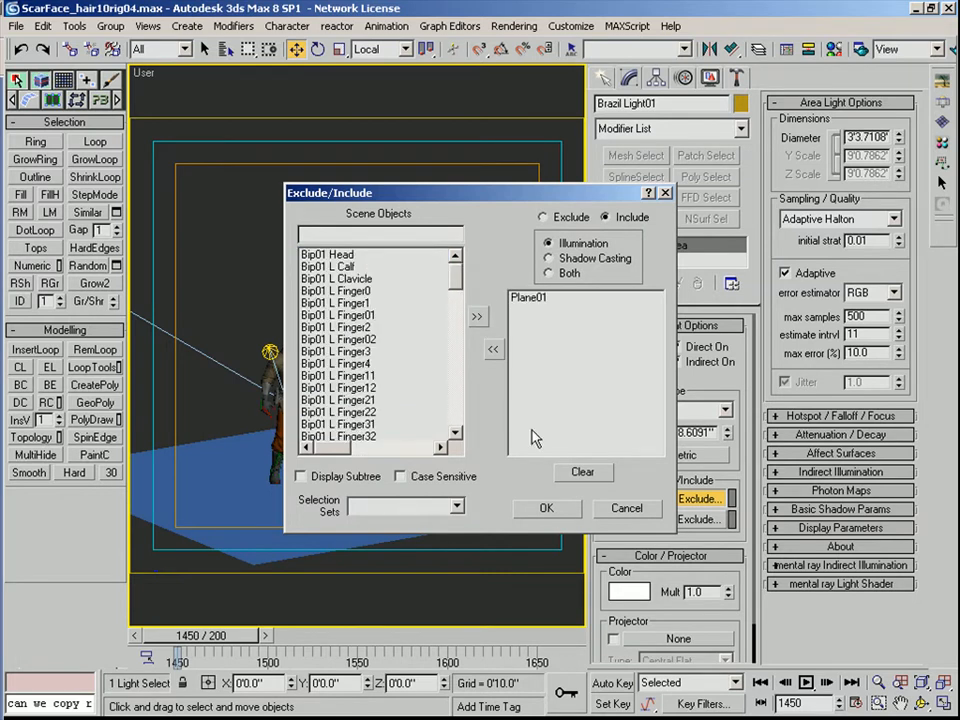
pyautogui.click(546, 508)
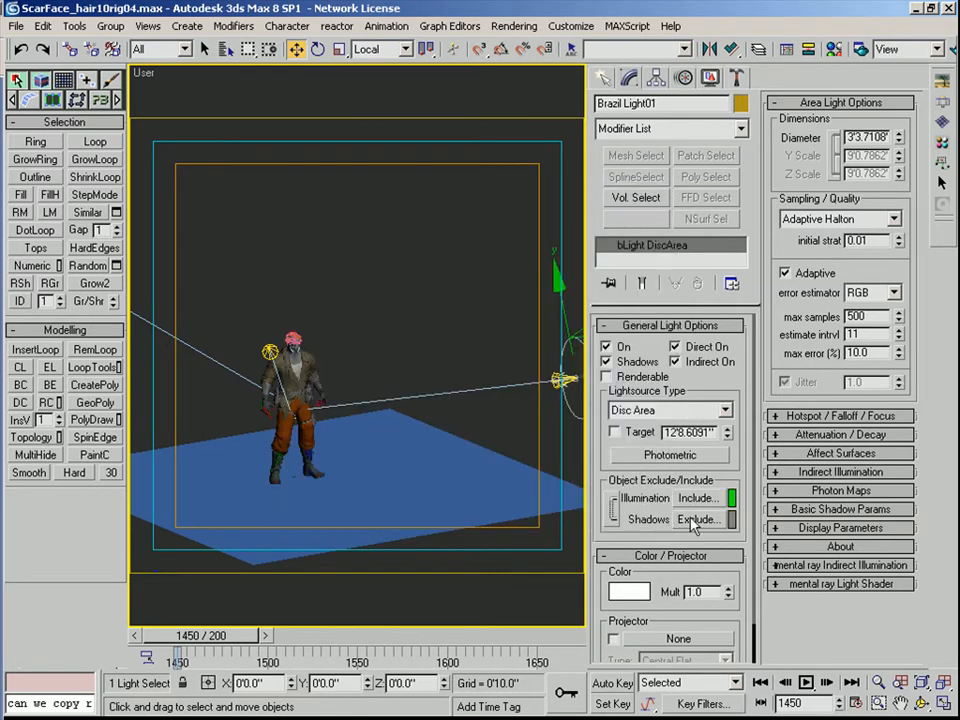
# Limit the disc light's shadow casting to include only Plane01, and check the illumination include list
pyautogui.click(695, 520)
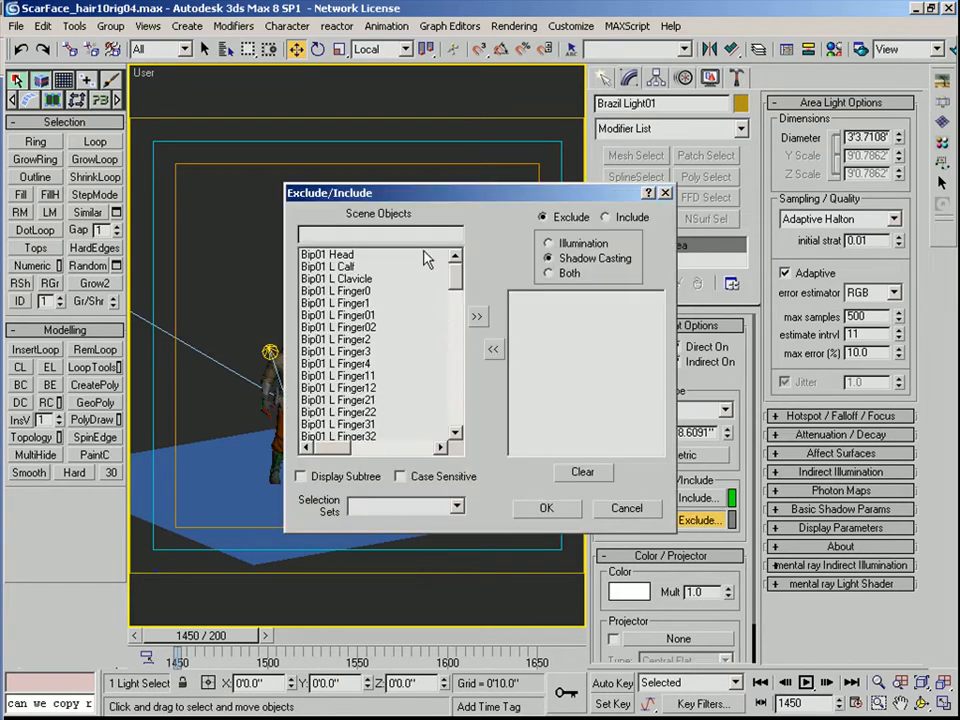
pyautogui.click(616, 219)
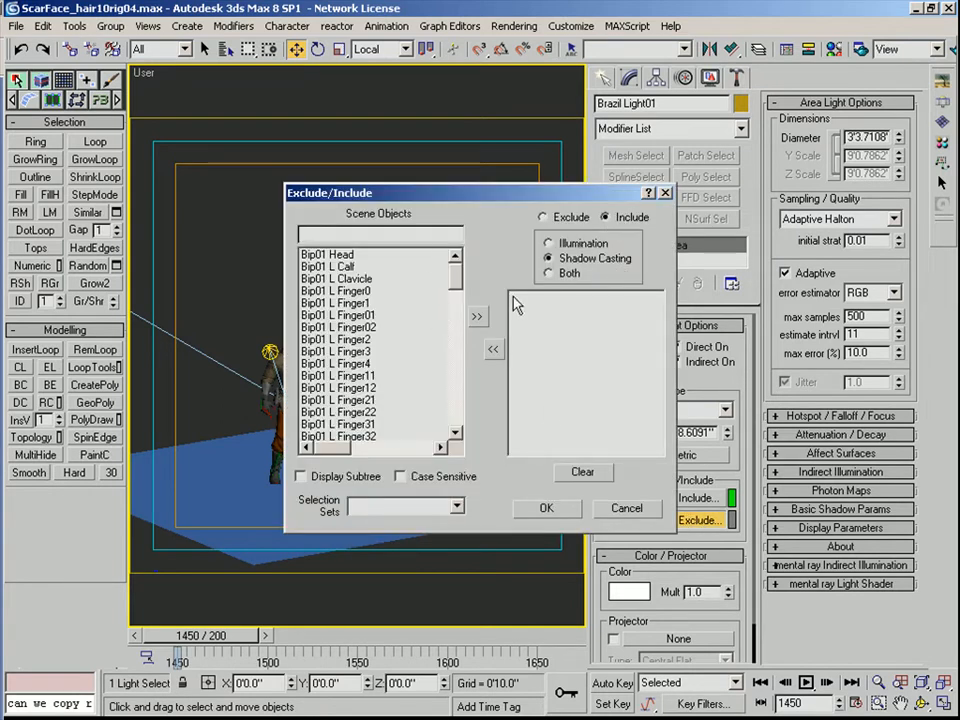
pyautogui.click(561, 273)
pyautogui.click(562, 261)
pyautogui.moveTo(455, 278); pyautogui.dragTo(450, 452)
pyautogui.click(340, 424)
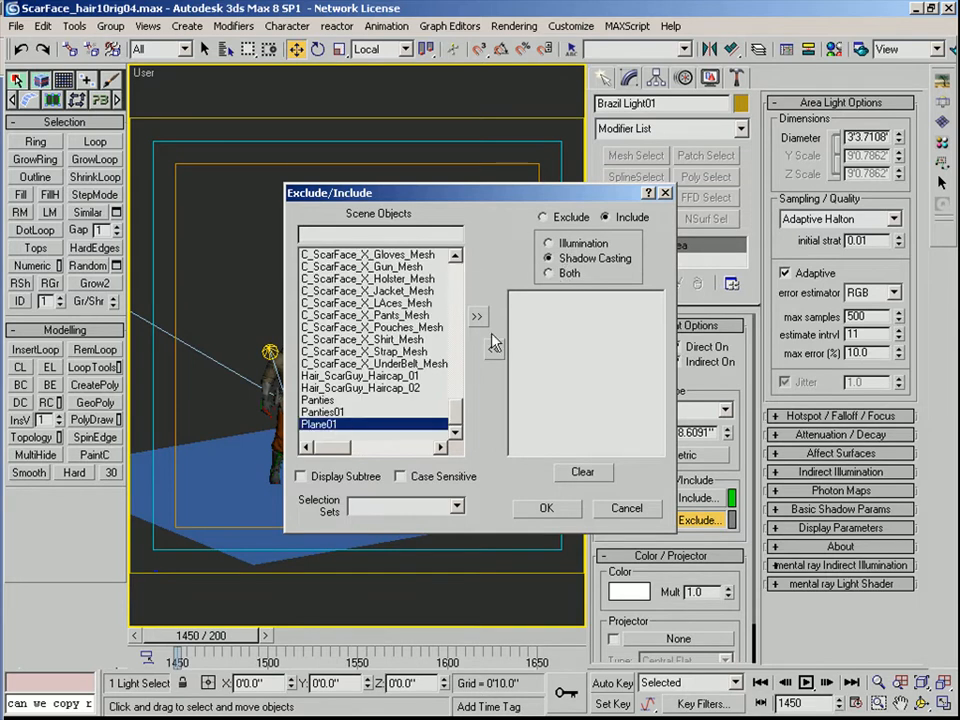
pyautogui.click(476, 316)
pyautogui.click(546, 508)
pyautogui.click(697, 498)
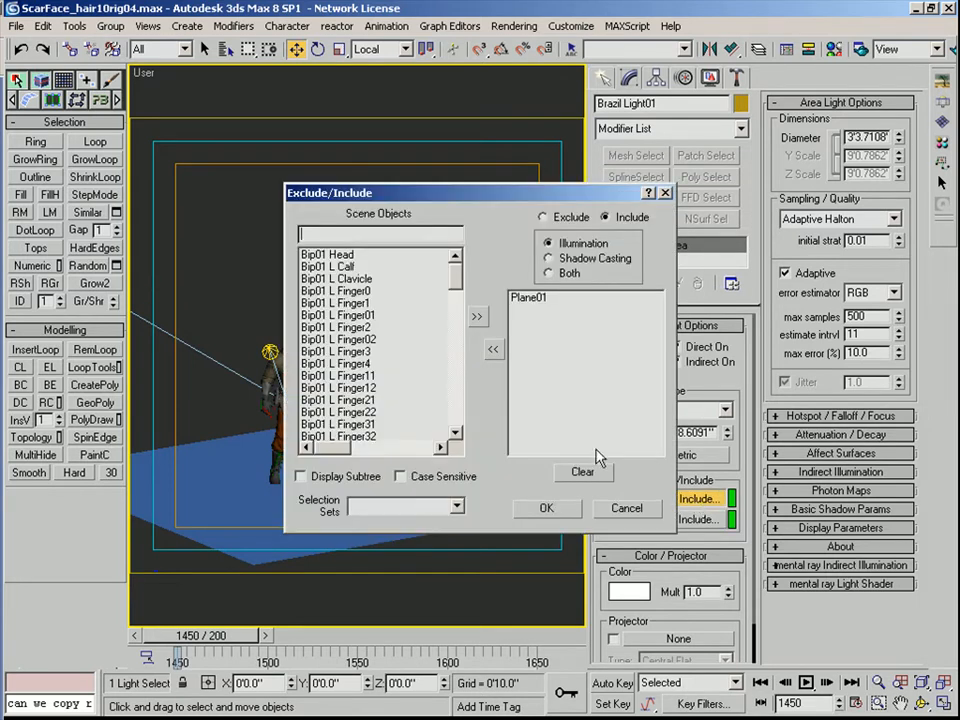
pyautogui.click(568, 518)
# Select the ground plane under the character and scale it slightly
pyautogui.moveTo(375, 437); pyautogui.dragTo(484, 244, button='middle')
pyautogui.click(435, 384)
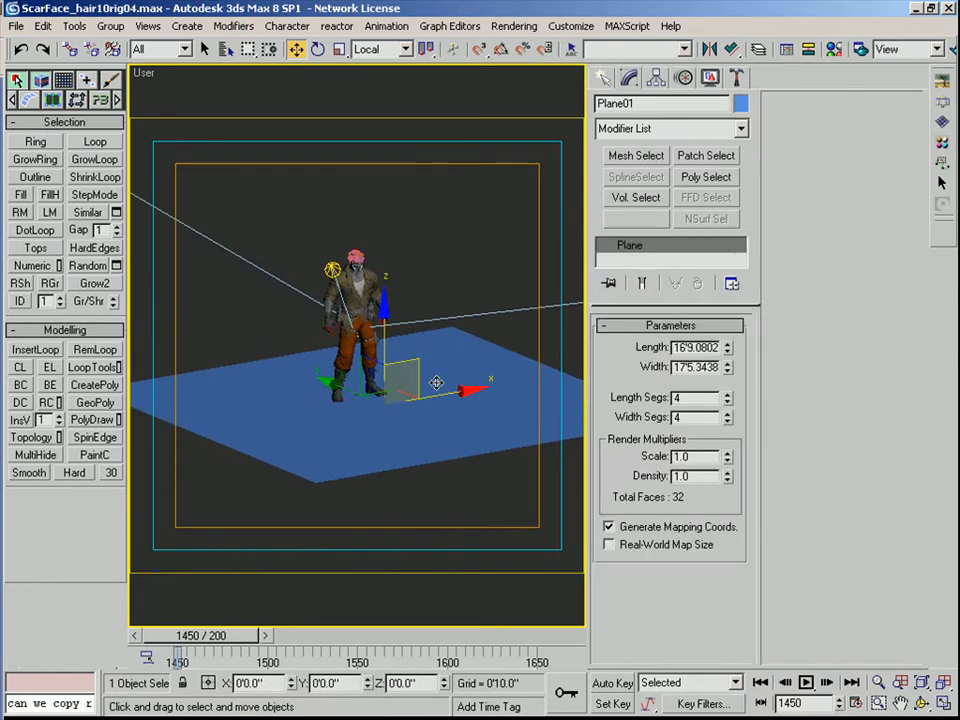
pyautogui.keyDown('alt'); pyautogui.moveTo(478, 339); pyautogui.dragTo(386, 403, button='middle'); pyautogui.keyUp('alt')
pyautogui.press('r')
pyautogui.moveTo(386, 403); pyautogui.dragTo(394, 390)
# Fine-tune the ground plane's height in the Front view so it meets the soles of the boots
pyautogui.press('f')
pyautogui.press('z')
pyautogui.scroll(5, 369, 347)
pyautogui.scroll(6, 369, 347)
pyautogui.moveTo(304, 328); pyautogui.dragTo(216, 367, button='middle')
pyautogui.press('w')
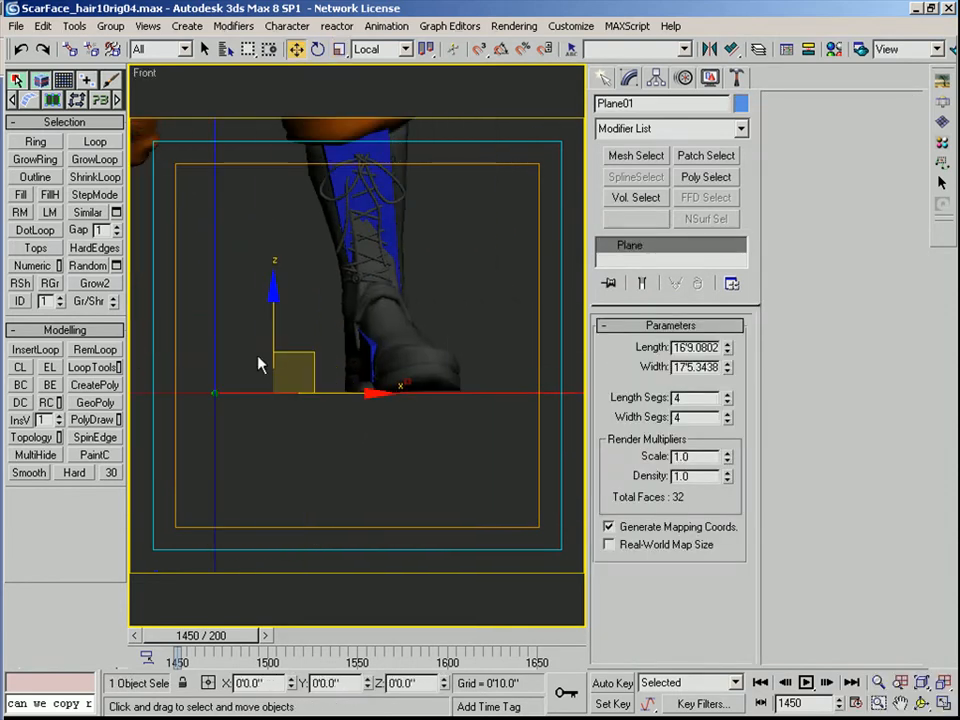
pyautogui.moveTo(271, 338); pyautogui.dragTo(274, 339)
pyautogui.moveTo(274, 339); pyautogui.dragTo(276, 339, button='middle')
# Inspect the lights around the character and ground plane, and check the disc light's settings
pyautogui.scroll(-8, 418, 315)
pyautogui.keyDown('alt'); pyautogui.moveTo(418, 315); pyautogui.dragTo(384, 397, button='middle'); pyautogui.keyUp('alt')
pyautogui.scroll(-4, 384, 397)
pyautogui.keyDown('alt'); pyautogui.moveTo(393, 324); pyautogui.dragTo(413, 302, button='middle'); pyautogui.keyUp('alt')
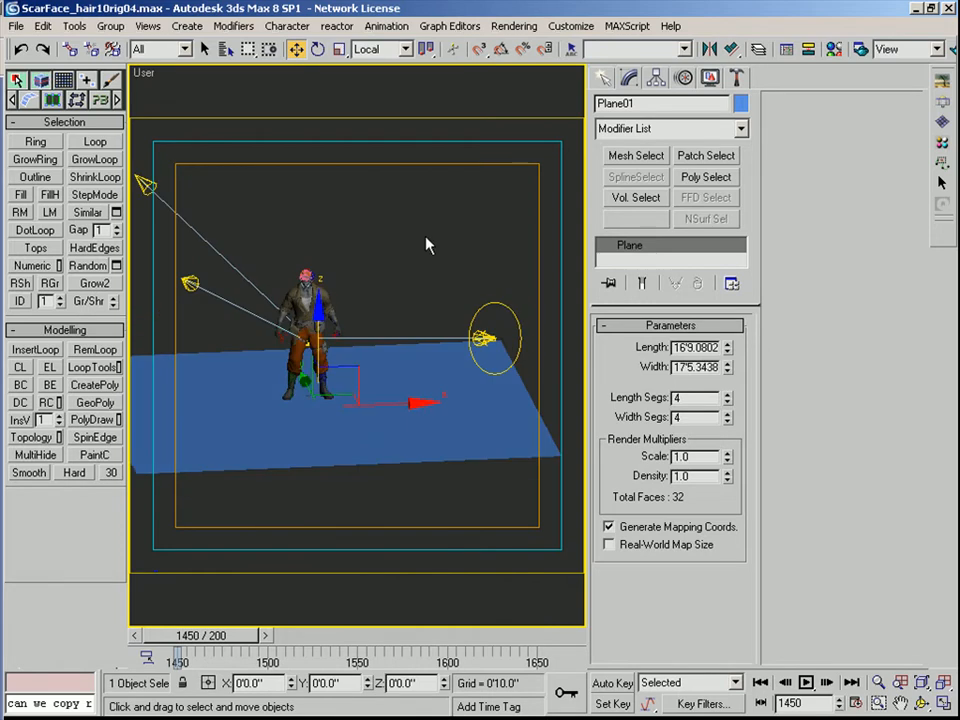
pyautogui.click(493, 326)
pyautogui.click(476, 317)
pyautogui.moveTo(477, 317); pyautogui.dragTo(445, 335, button='middle')
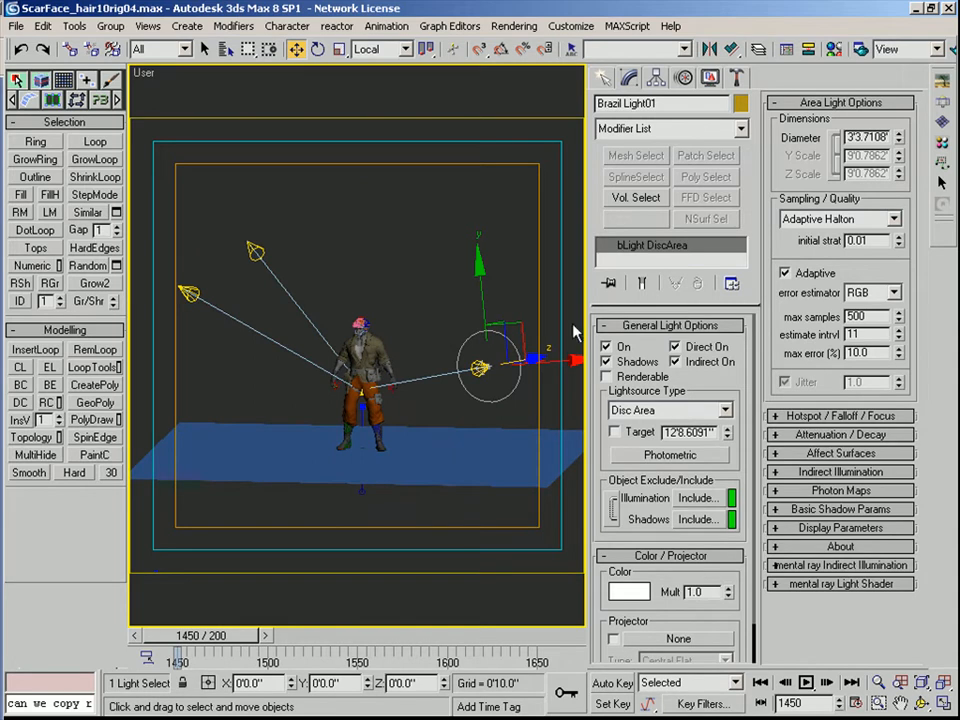
pyautogui.click(400, 165)
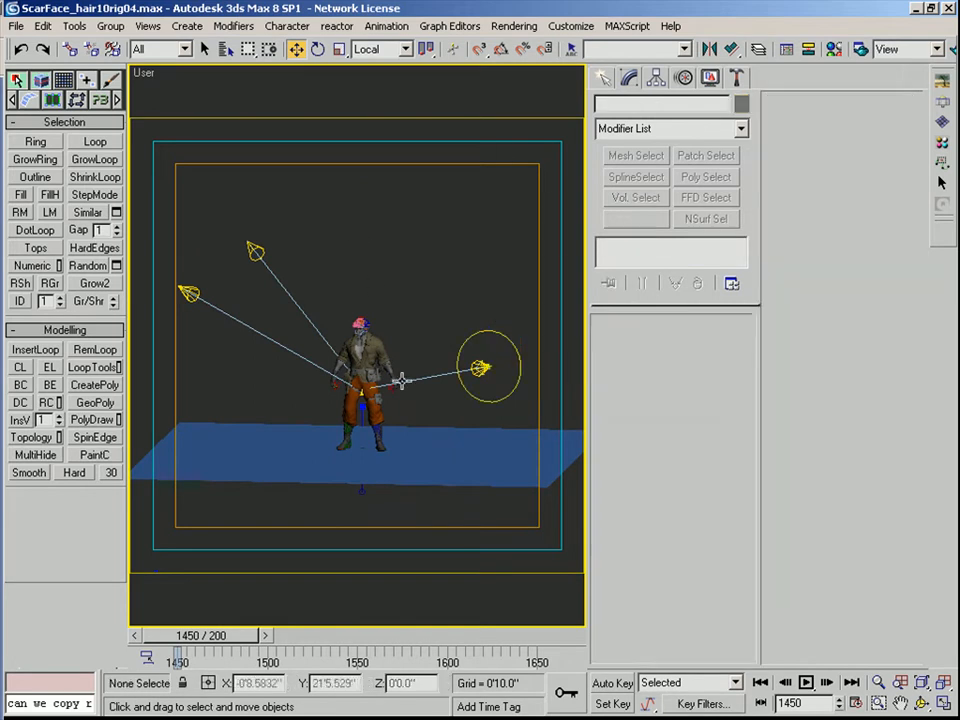
# Exclude Plane01 from both illumination and shadow casting of the Rim spotlight
pyautogui.click(254, 251)
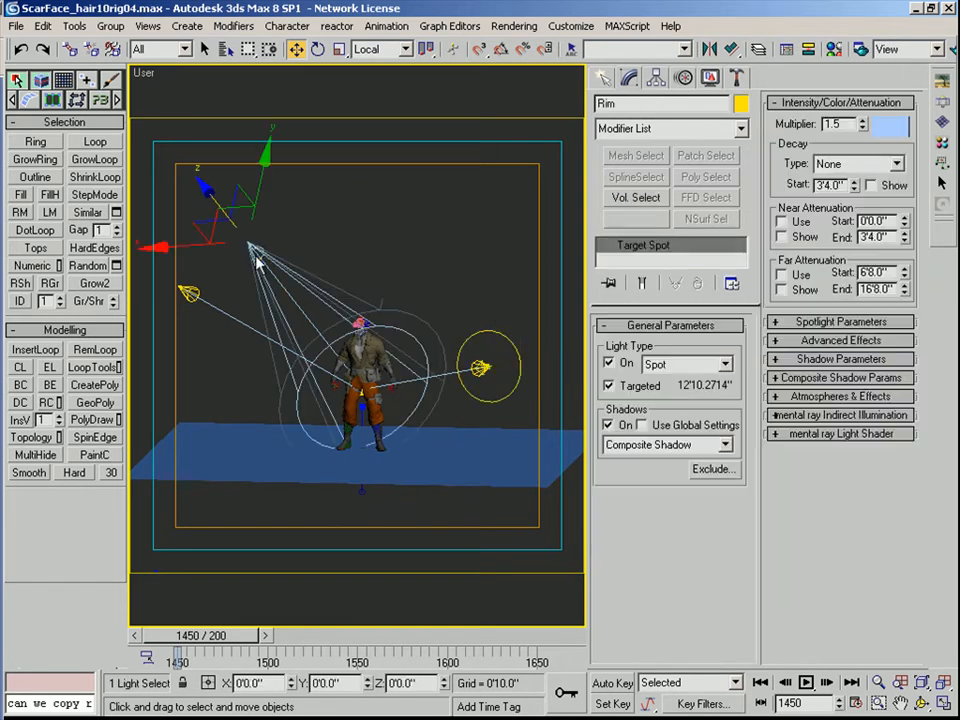
pyautogui.click(710, 470)
pyautogui.moveTo(461, 284); pyautogui.dragTo(473, 435)
pyautogui.click(341, 426)
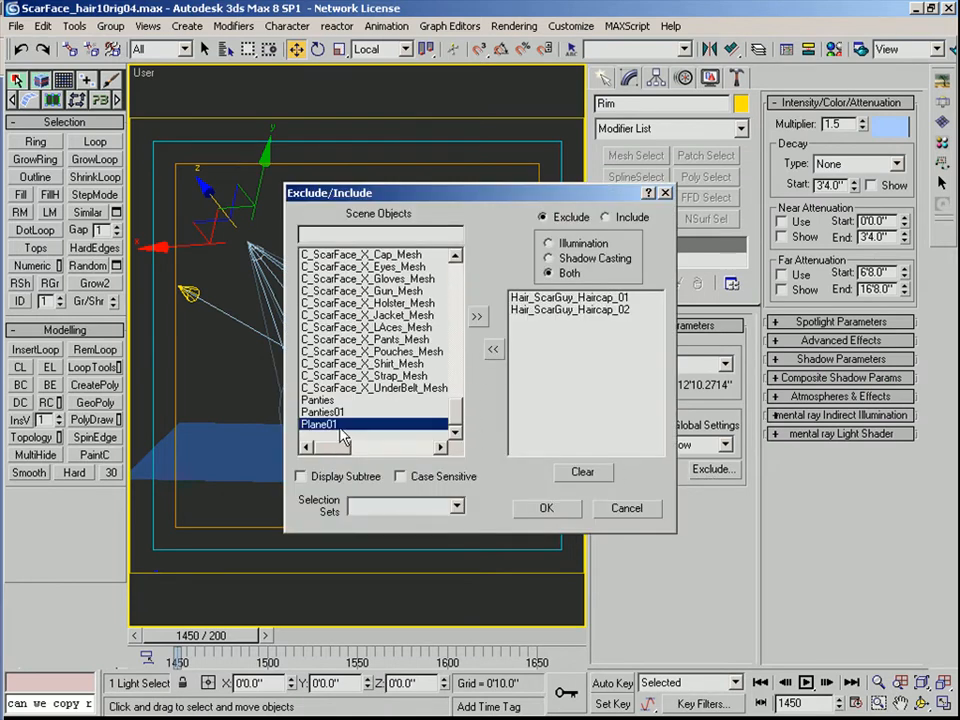
pyautogui.click(477, 316)
pyautogui.click(545, 509)
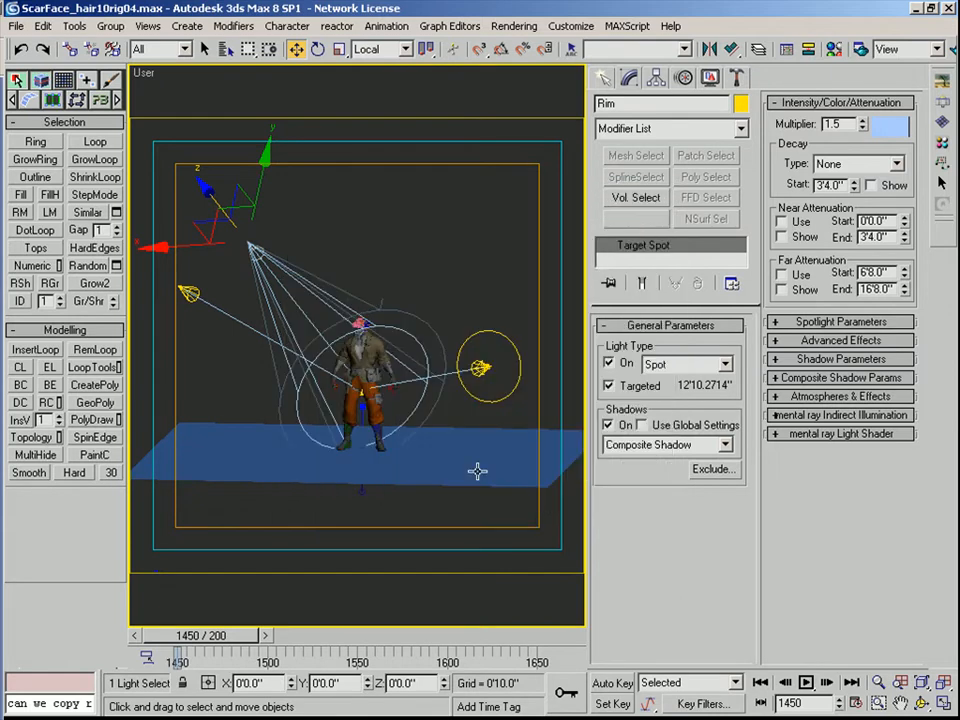
# Exclude Plane01 from both illumination and shadow casting of the MainLight spotlight
pyautogui.click(191, 295)
pyautogui.click(700, 469)
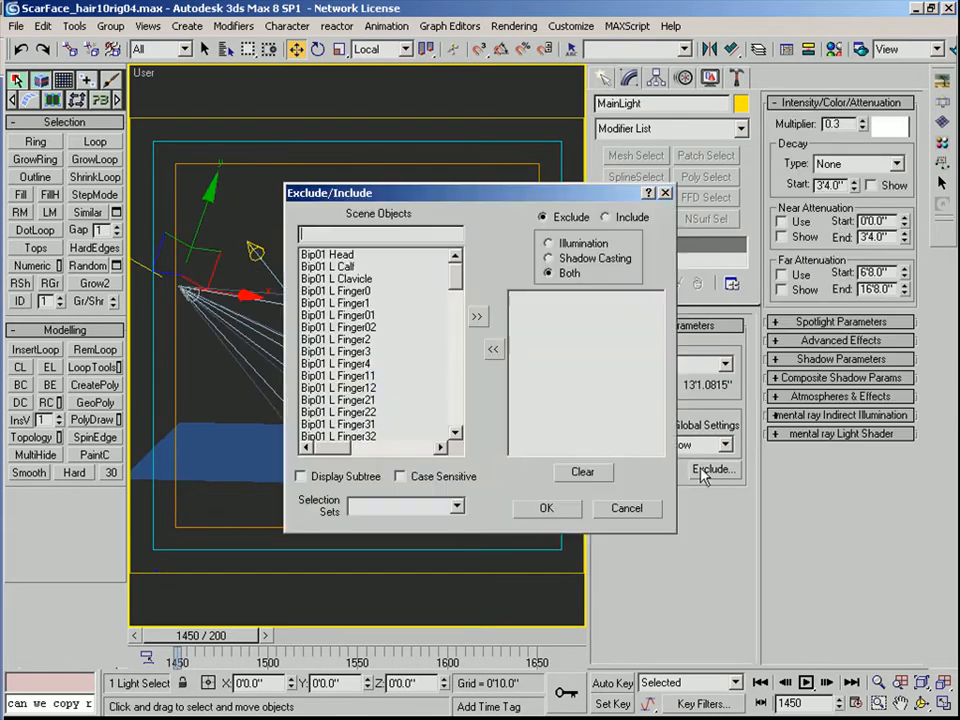
pyautogui.scroll(-15, 444, 300)
pyautogui.click(320, 424)
pyautogui.click(477, 316)
pyautogui.click(546, 508)
# Exclude Plane01 from both illumination and shadow casting of the Fill spotlight
pyautogui.click(478, 367)
pyautogui.click(479, 366)
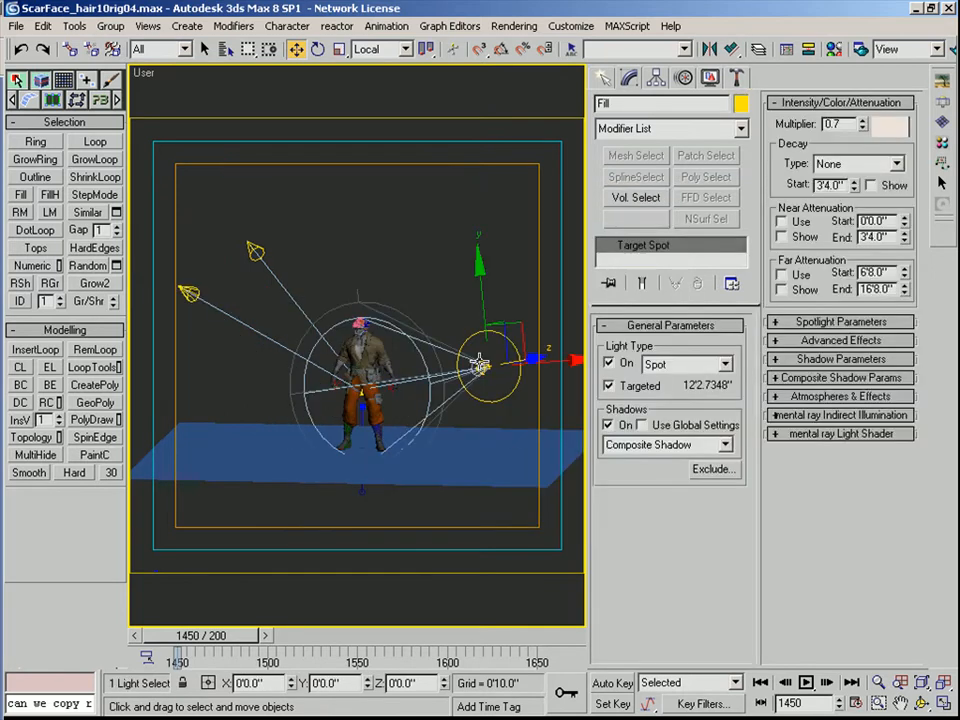
pyautogui.click(695, 467)
pyautogui.scroll(-10, 380, 340)
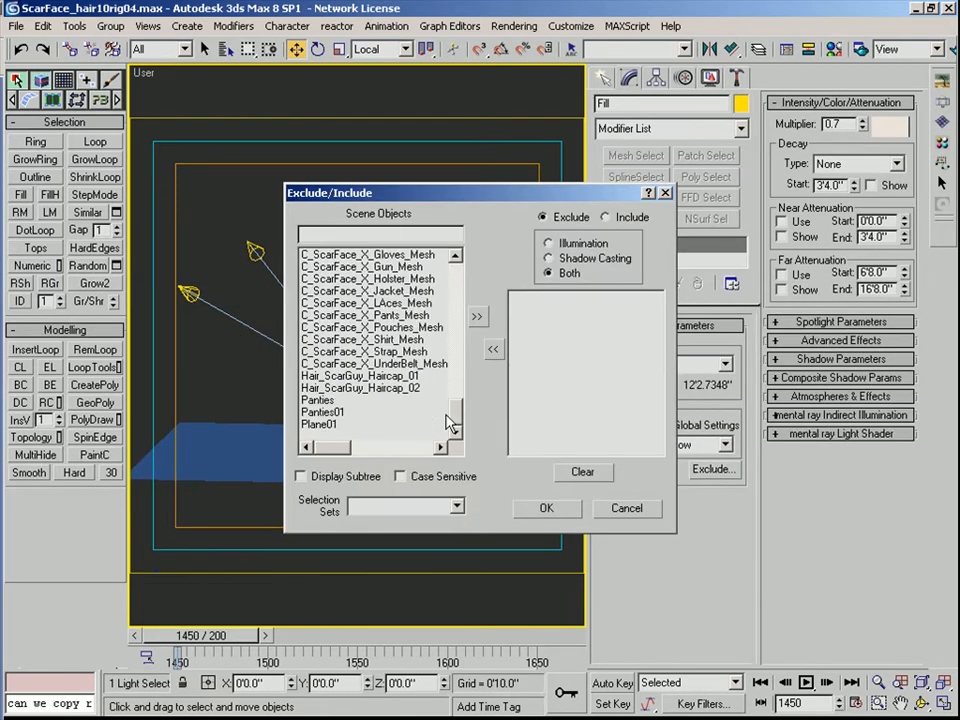
pyautogui.click(320, 367)
pyautogui.click(546, 508)
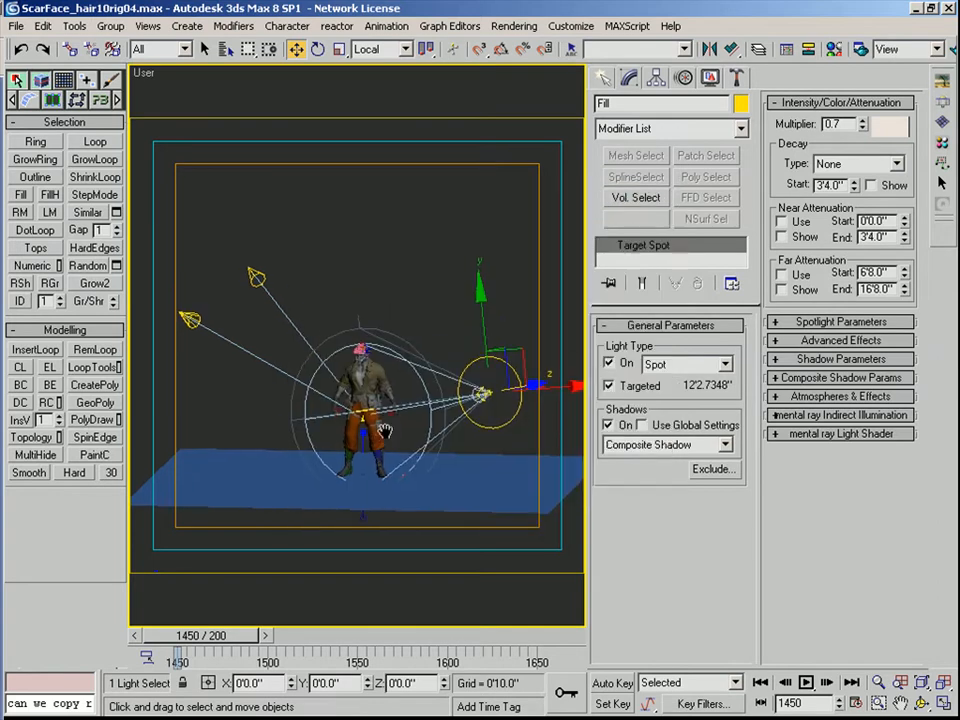
# Switch the viewport to the Camera01 view and save the scene
pyautogui.press('c')
pyautogui.click(430, 236)
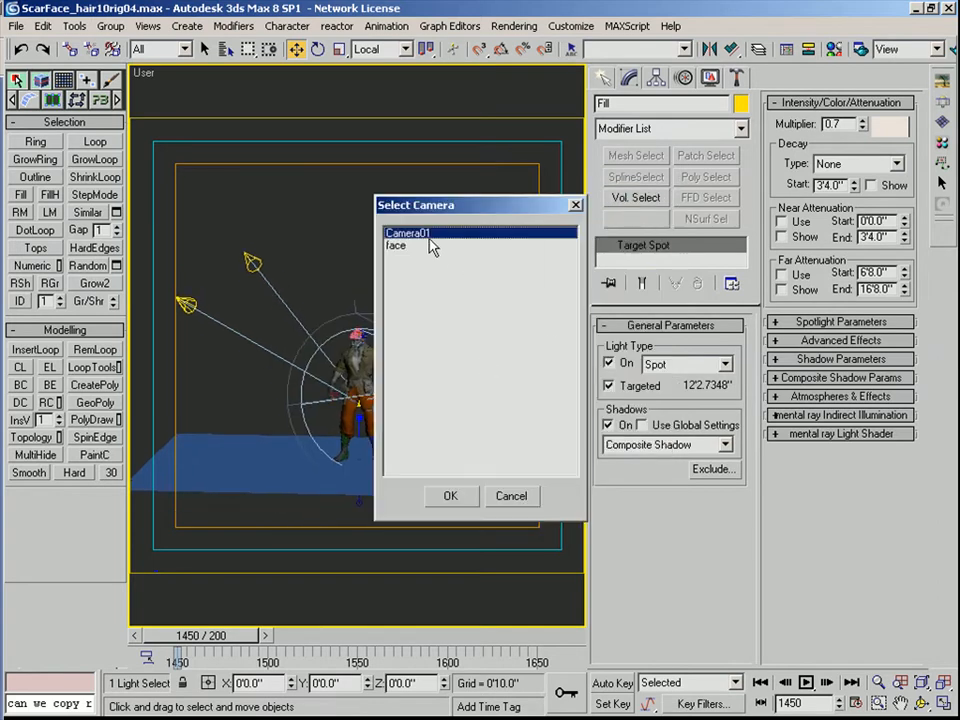
pyautogui.click(450, 496)
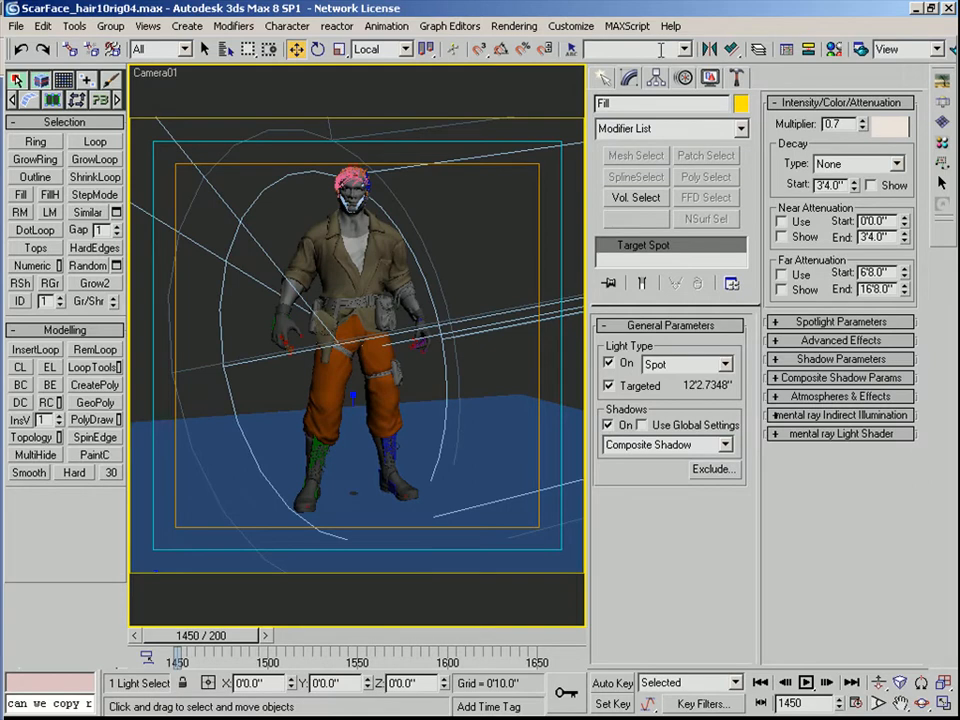
pyautogui.click(503, 219)
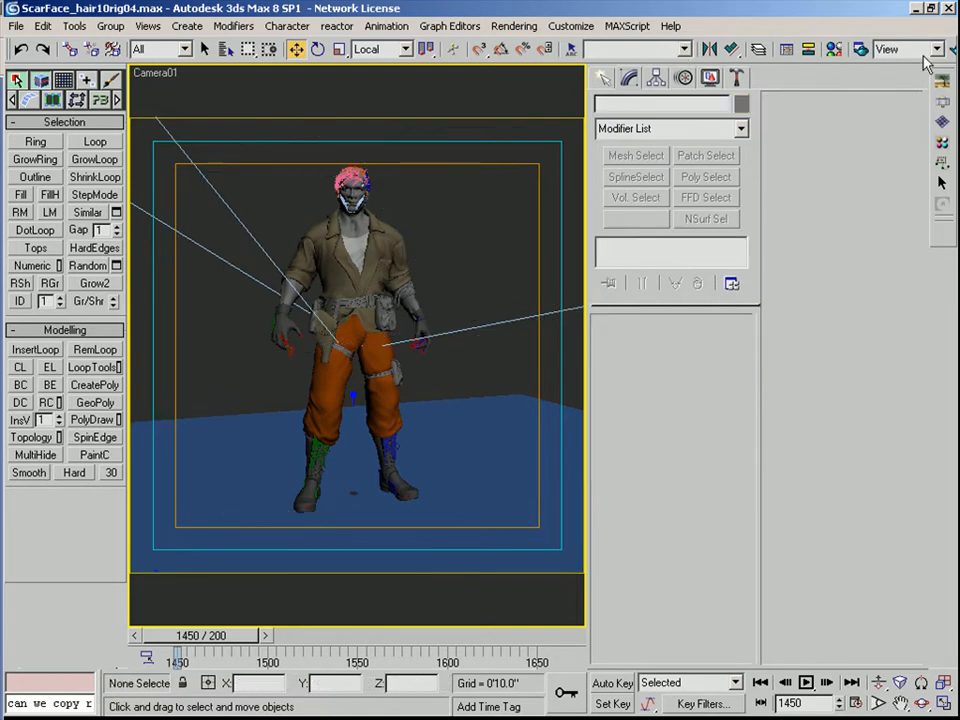
pyautogui.hotkey('ctrl', 's')
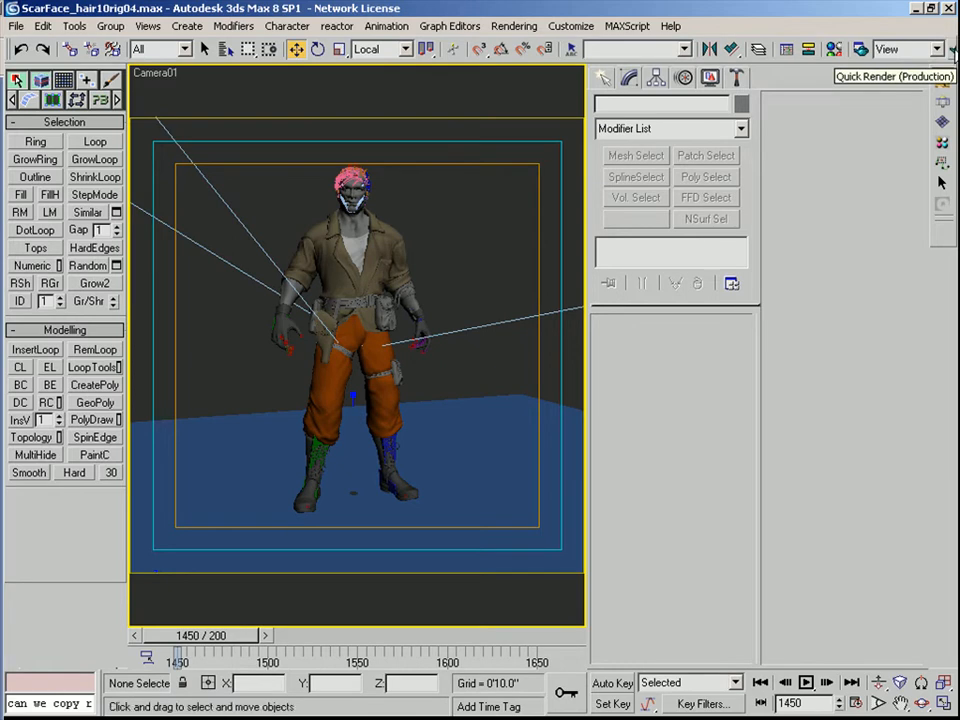
# Orbit Camera01 slightly around the character
pyautogui.click(921, 704)
pyautogui.moveTo(420, 300)
pyautogui.mouseDown()
pyautogui.moveTo(388, 294)
pyautogui.moveTo(438, 297)
pyautogui.mouseUp()
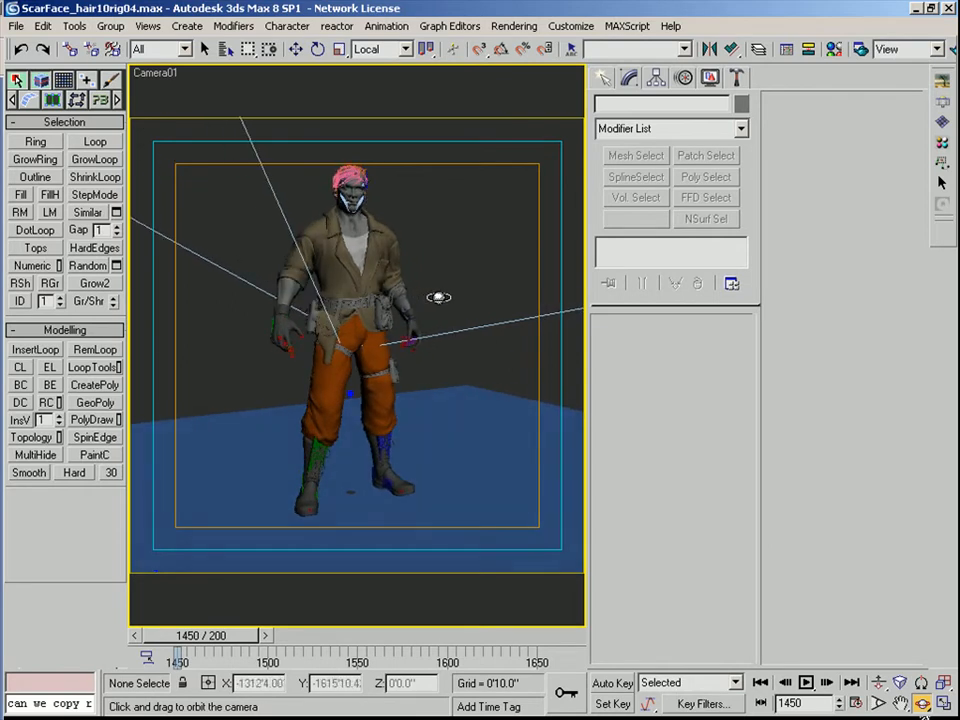
pyautogui.rightClick(445, 300)
# Hide the Helpers category and check the list of objects that can be unhidden by name
pyautogui.click(711, 79)
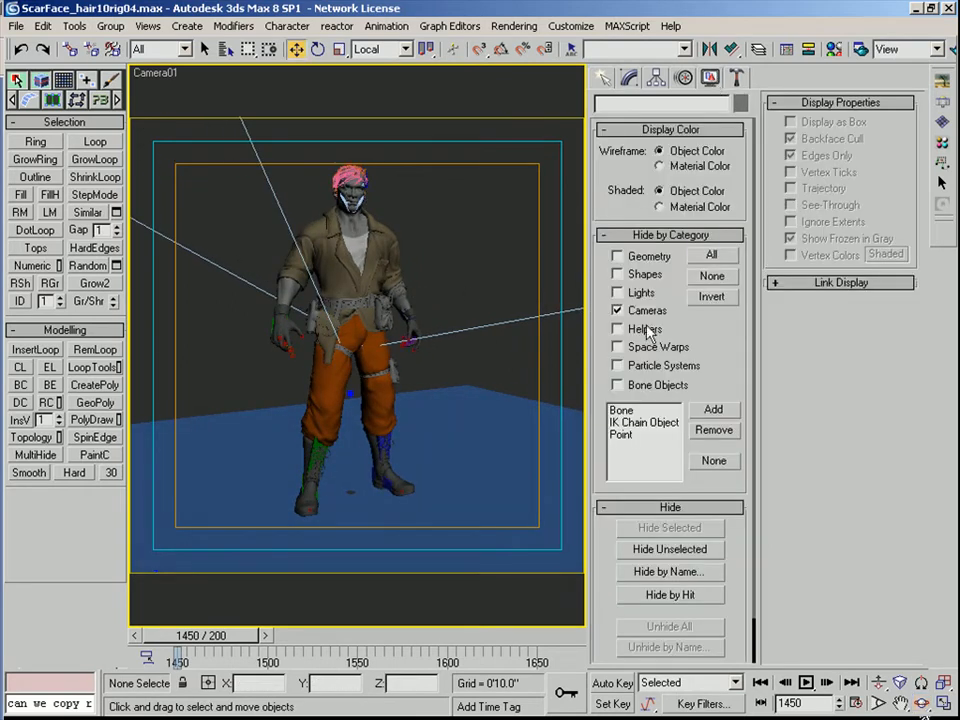
pyautogui.rightClick(439, 433)
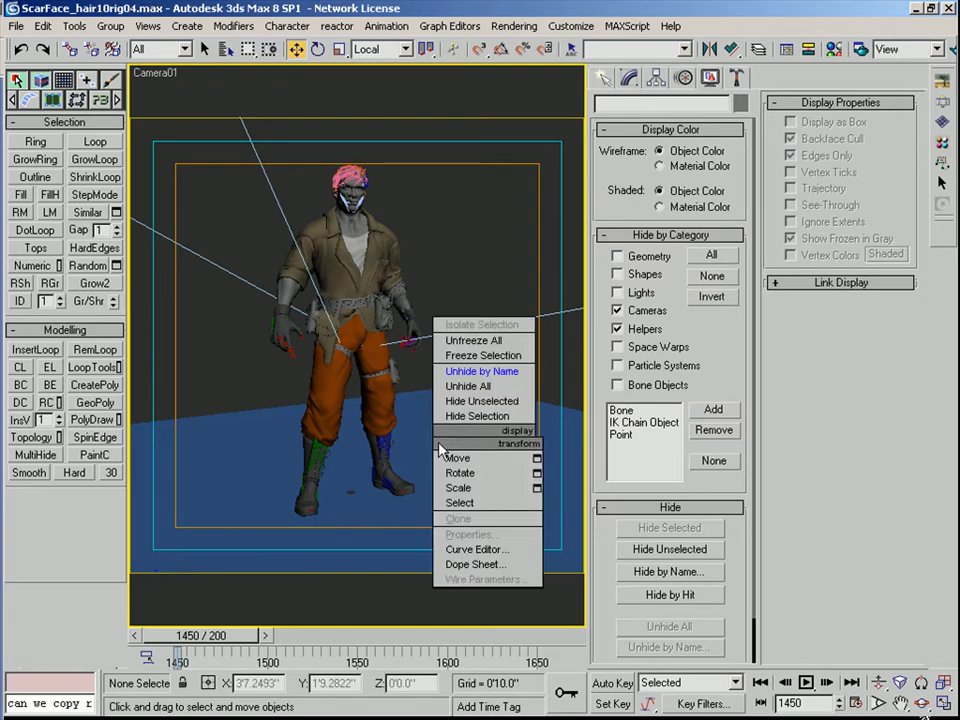
pyautogui.click(495, 371)
pyautogui.click(720, 590)
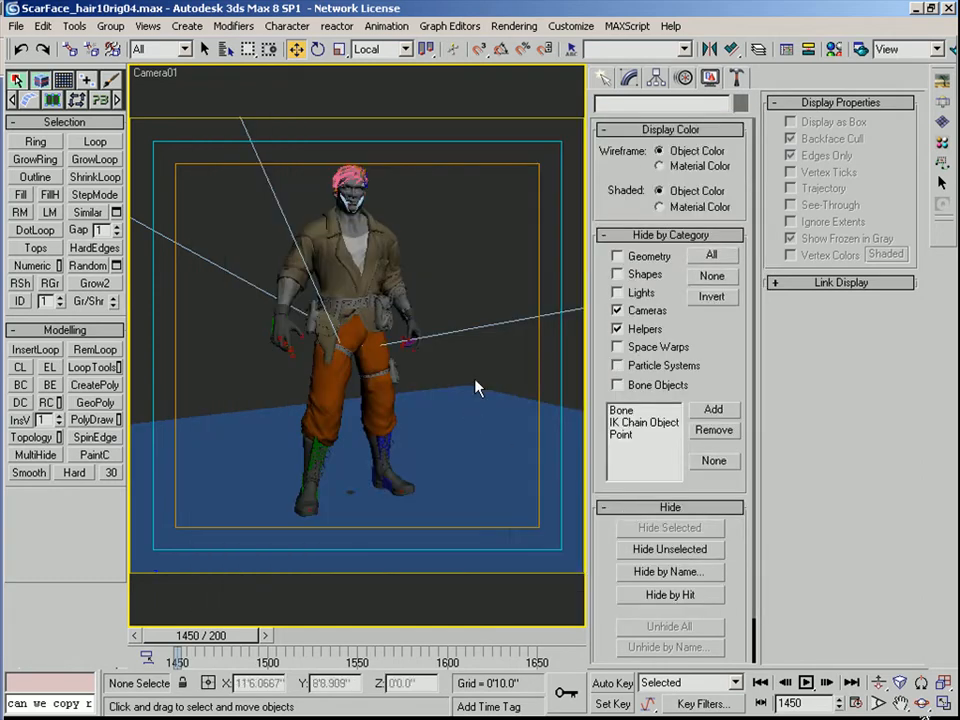
# Create a trial Null helper over the character in the Front view and delete it
pyautogui.press('f')
pyautogui.scroll(6, 478, 380)
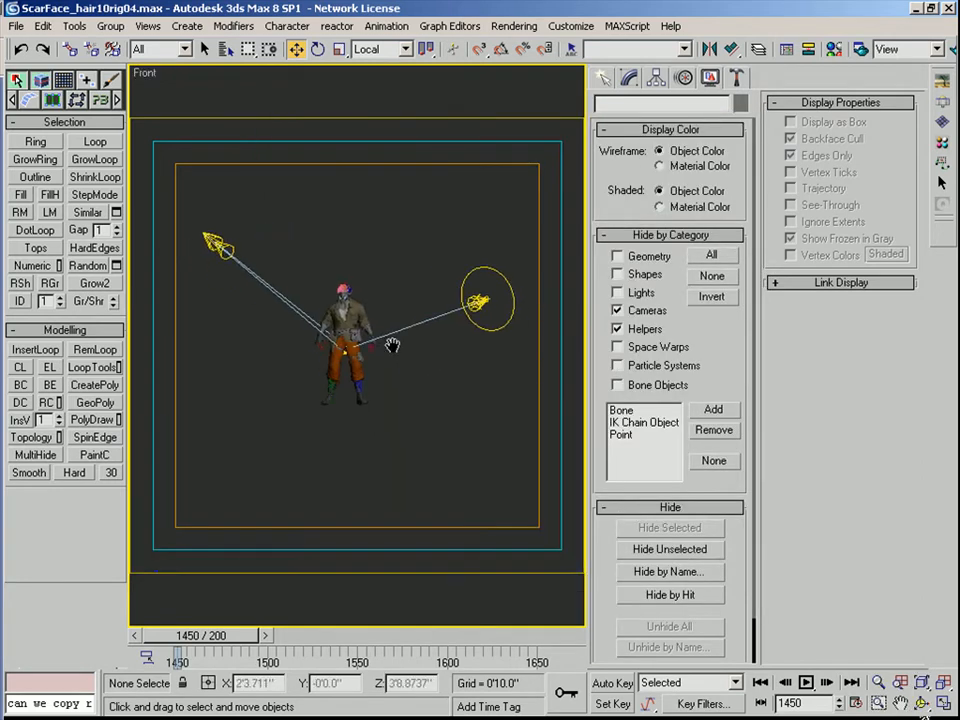
pyautogui.click(603, 79)
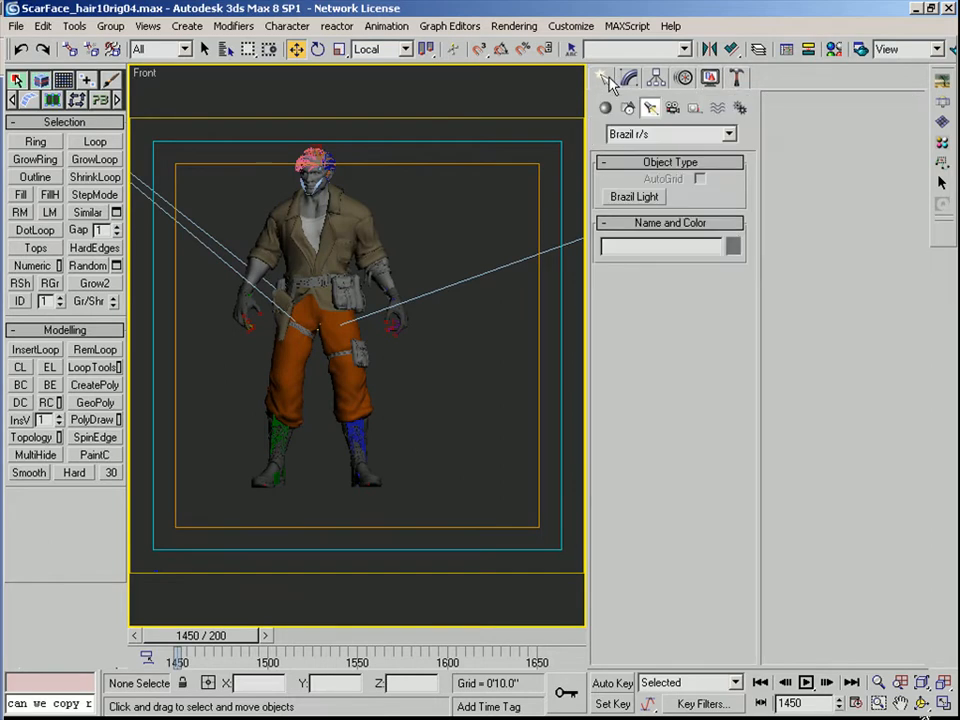
pyautogui.click(741, 109)
pyautogui.click(719, 110)
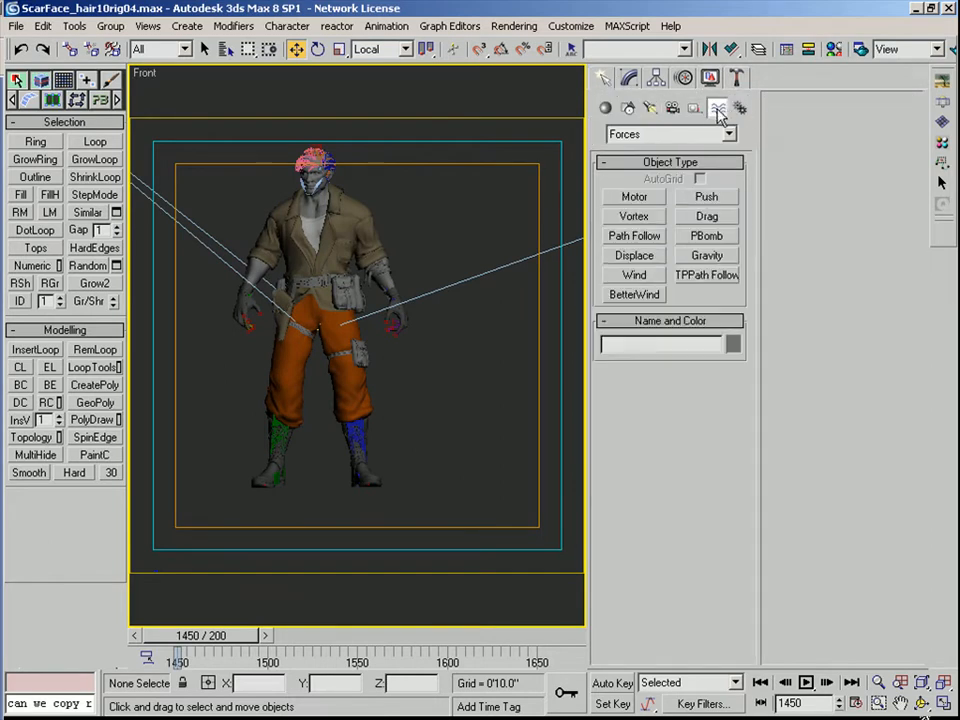
pyautogui.click(696, 109)
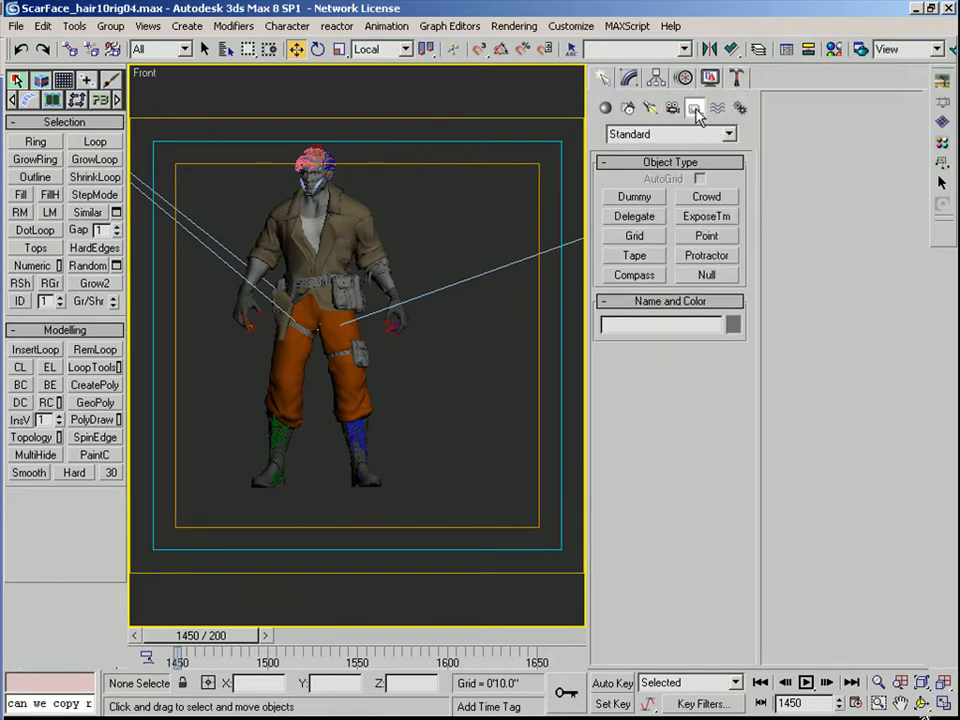
pyautogui.click(705, 275)
pyautogui.moveTo(336, 491); pyautogui.dragTo(475, 297)
pyautogui.press('w')
pyautogui.press('Delete')
# Select the Null01 helper under the character for rotation and return the viewport to the Camera01 view
pyautogui.click(346, 555)
pyautogui.keyDown('alt'); pyautogui.moveTo(398, 375); pyautogui.dragTo(401, 431, button='middle'); pyautogui.keyUp('alt')
pyautogui.press('e')
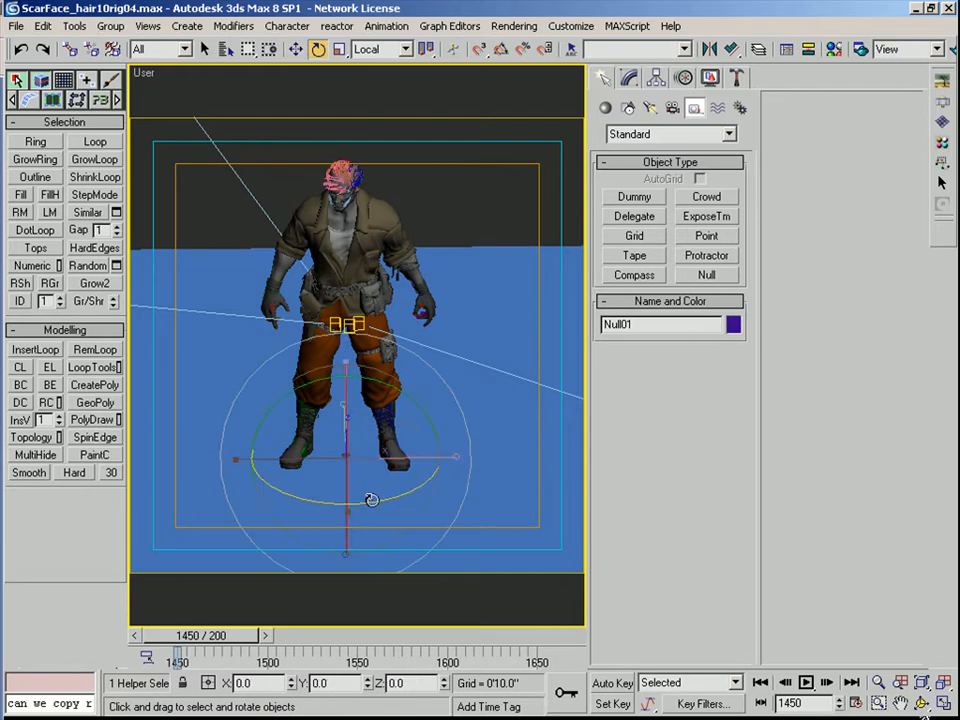
pyautogui.press('c')
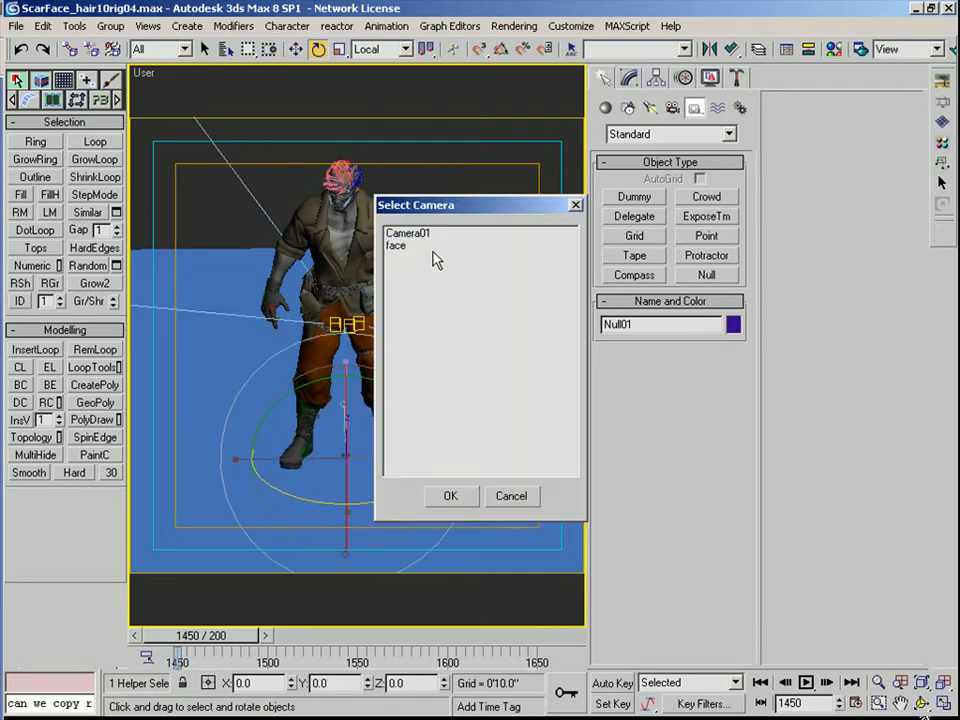
pyautogui.click(420, 234)
pyautogui.click(450, 497)
# Try turning the character and ground plane by rotating the Null01 helper about its vertical axis in the Camera01 view
pyautogui.moveTo(349, 555); pyautogui.dragTo(355, 521)
pyautogui.moveTo(345, 522); pyautogui.dragTo(401, 503)
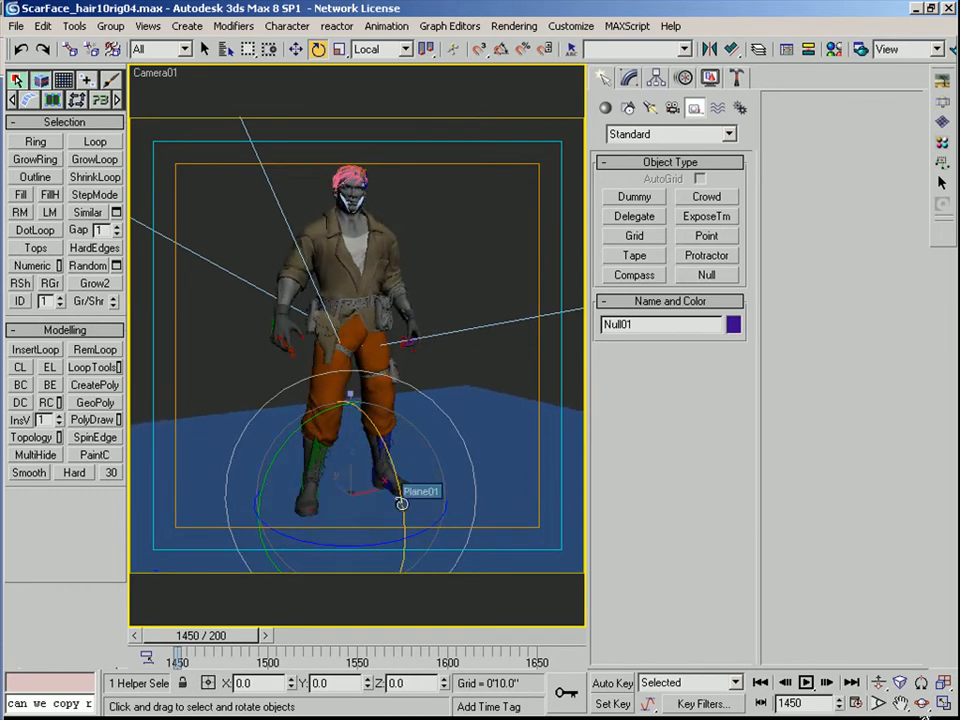
pyautogui.press('t')
pyautogui.press('c')
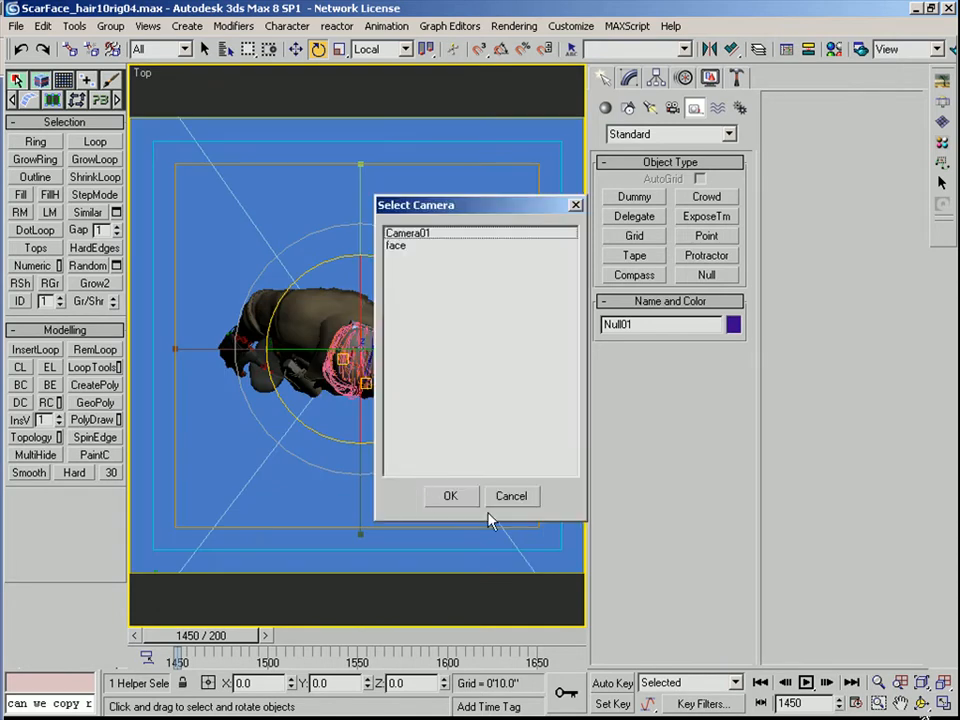
pyautogui.click(410, 233)
pyautogui.click(448, 495)
pyautogui.moveTo(386, 542); pyautogui.dragTo(466, 521)
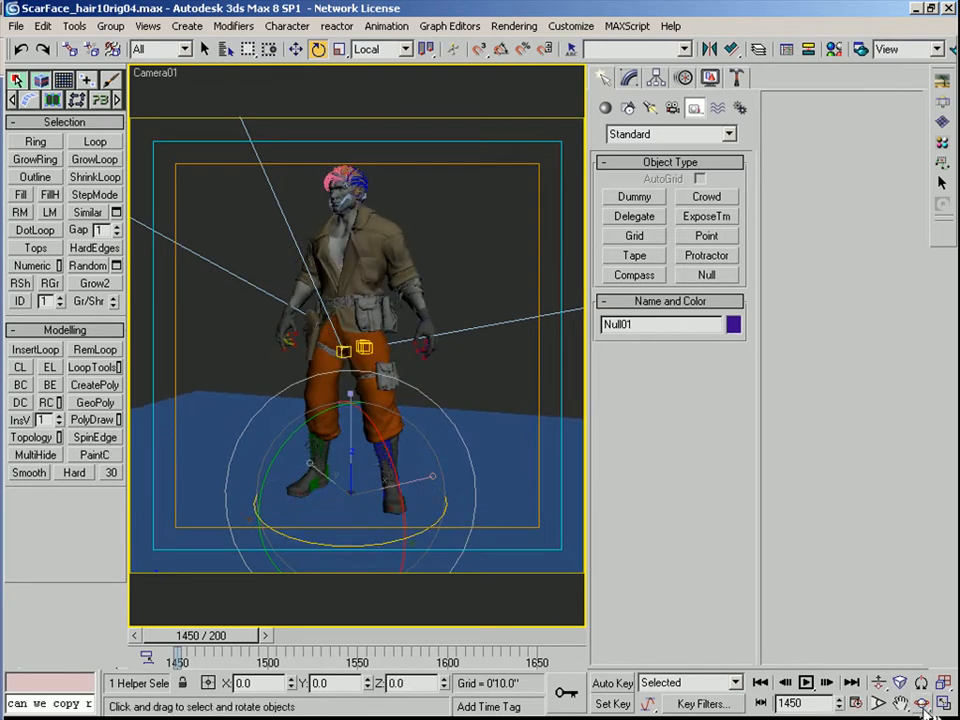
# Fine-tune the Null01 helper's rotation about its vertical axis so the character and ground plane turn slightly in the Camera01 view
pyautogui.click(922, 703)
pyautogui.moveTo(306, 336); pyautogui.dragTo(425, 321)
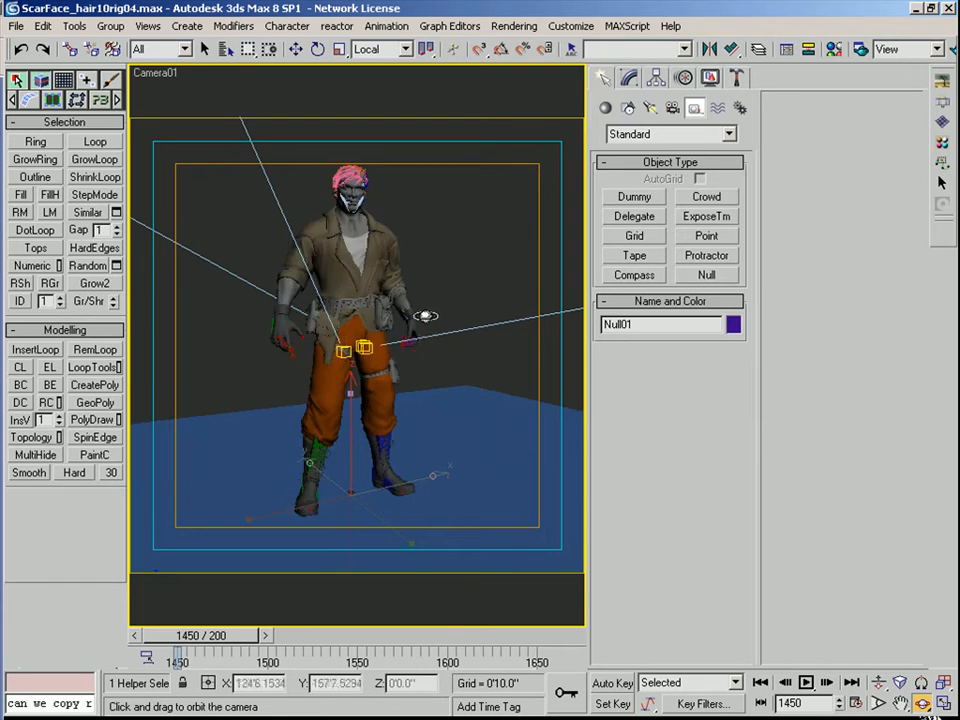
pyautogui.press('e')
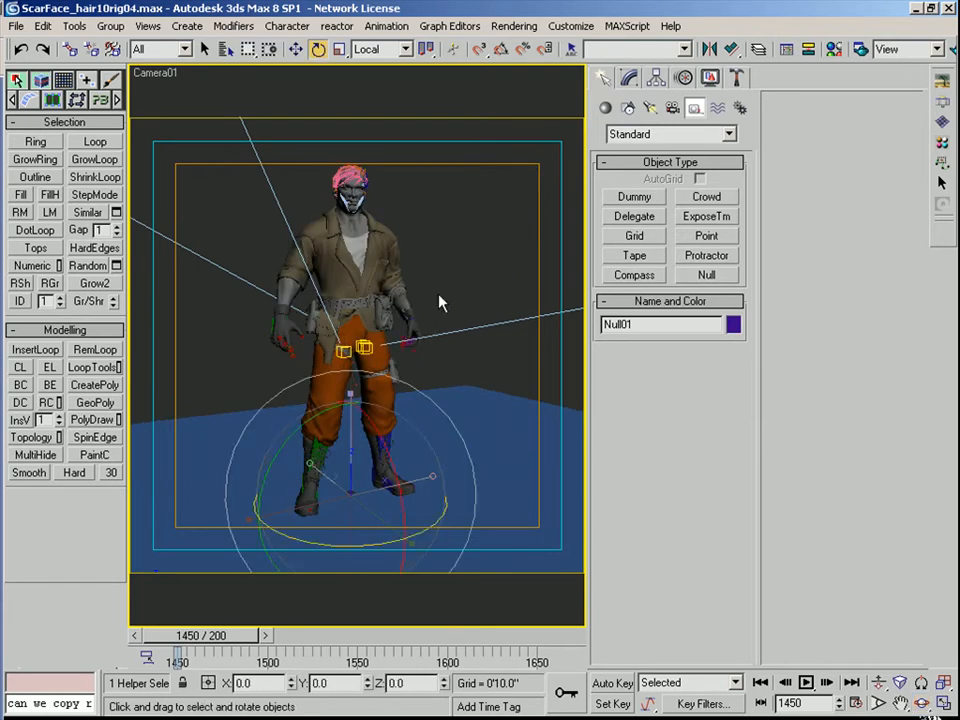
pyautogui.moveTo(366, 546); pyautogui.dragTo(362, 515)
pyautogui.click(553, 197)
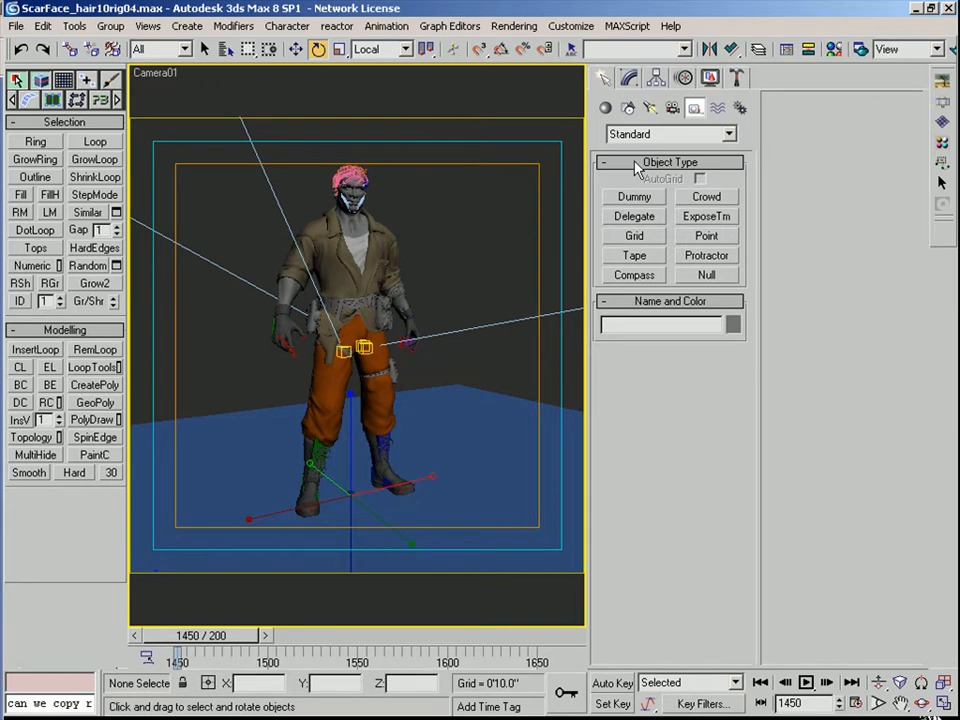
pyautogui.click(344, 498)
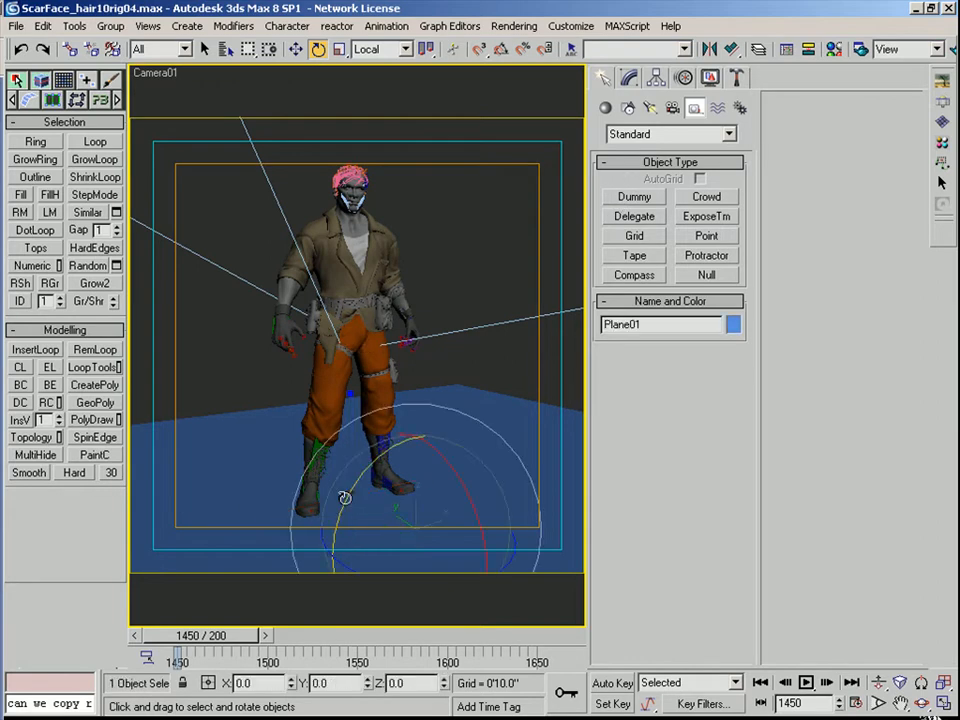
pyautogui.click(344, 498)
pyautogui.moveTo(354, 544); pyautogui.dragTo(374, 538)
pyautogui.click(542, 150)
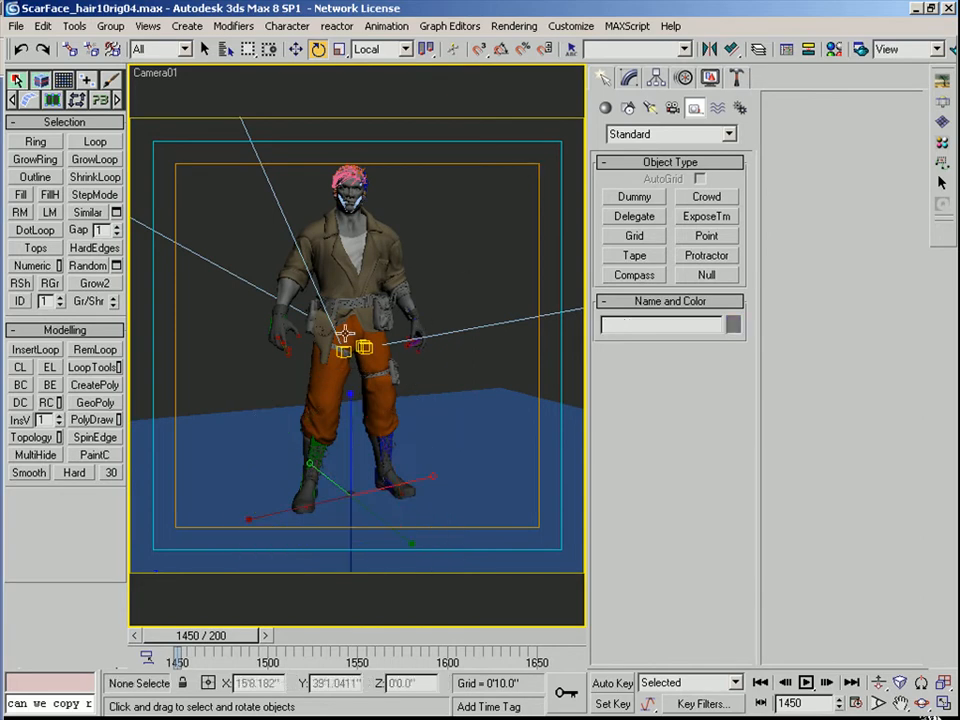
# Turn on Auto Key, try rotating the Bip01 R Hand bone about its local Z axis at frame 1450, and deselect it
pyautogui.click(612, 683)
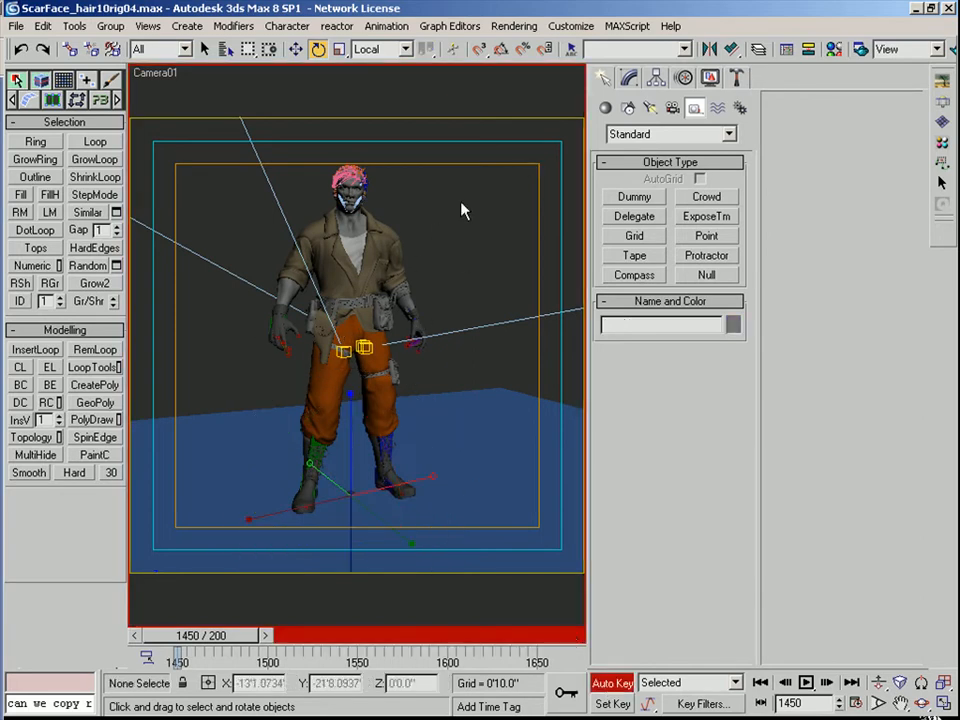
pyautogui.click(270, 322)
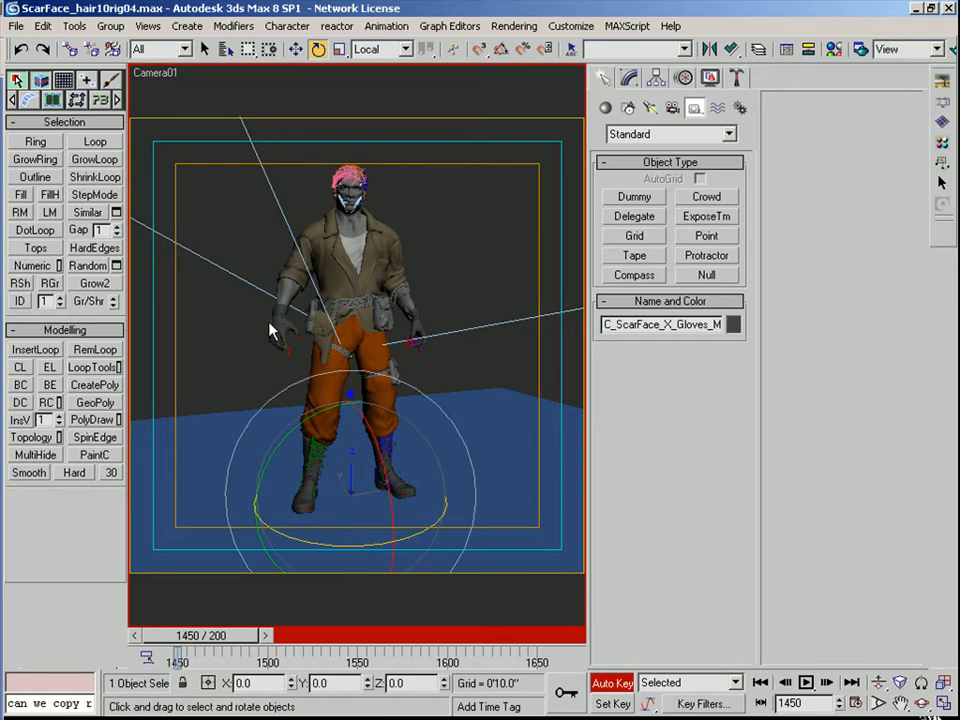
pyautogui.click(272, 330)
pyautogui.moveTo(308, 268); pyautogui.dragTo(201, 360)
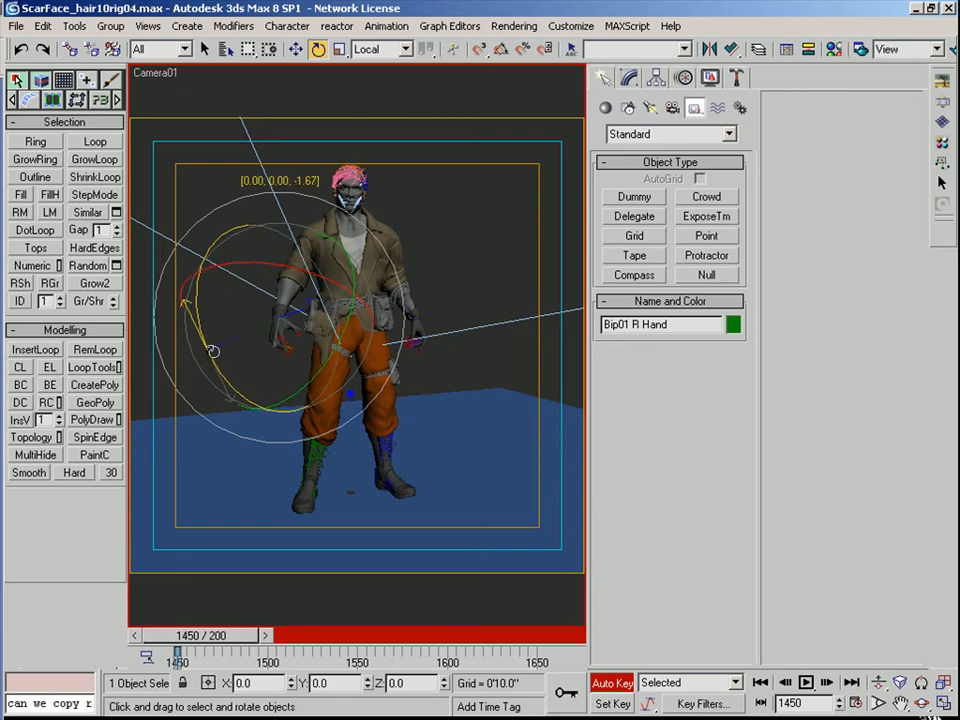
pyautogui.click(436, 240)
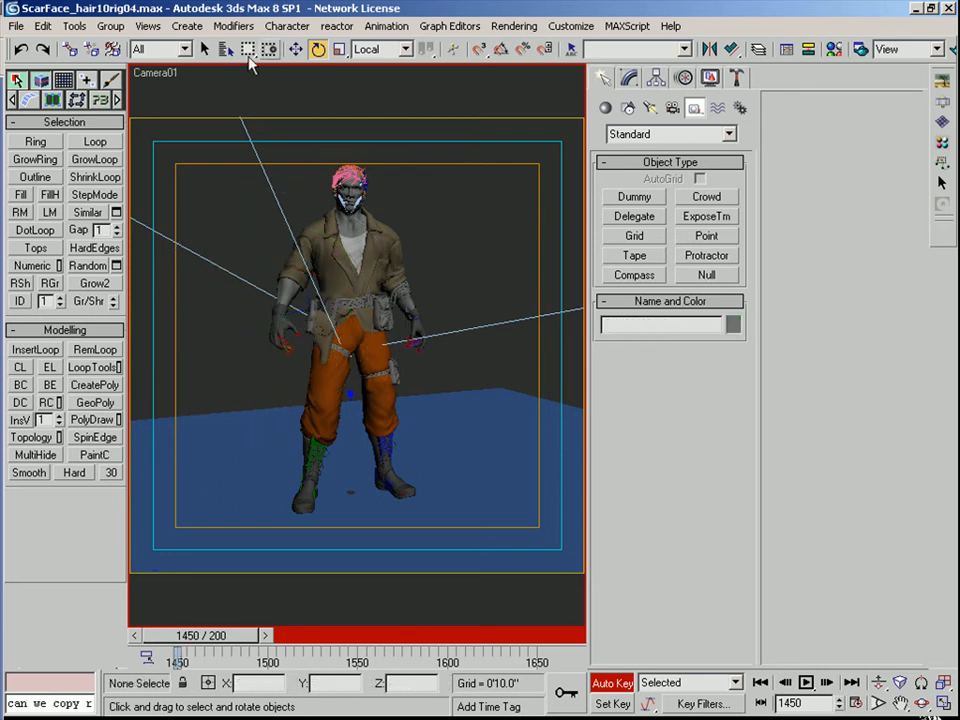
# Hide all rig objects matching *bip so only the character meshes remain, and render the Camera01 view
pyautogui.write('h')
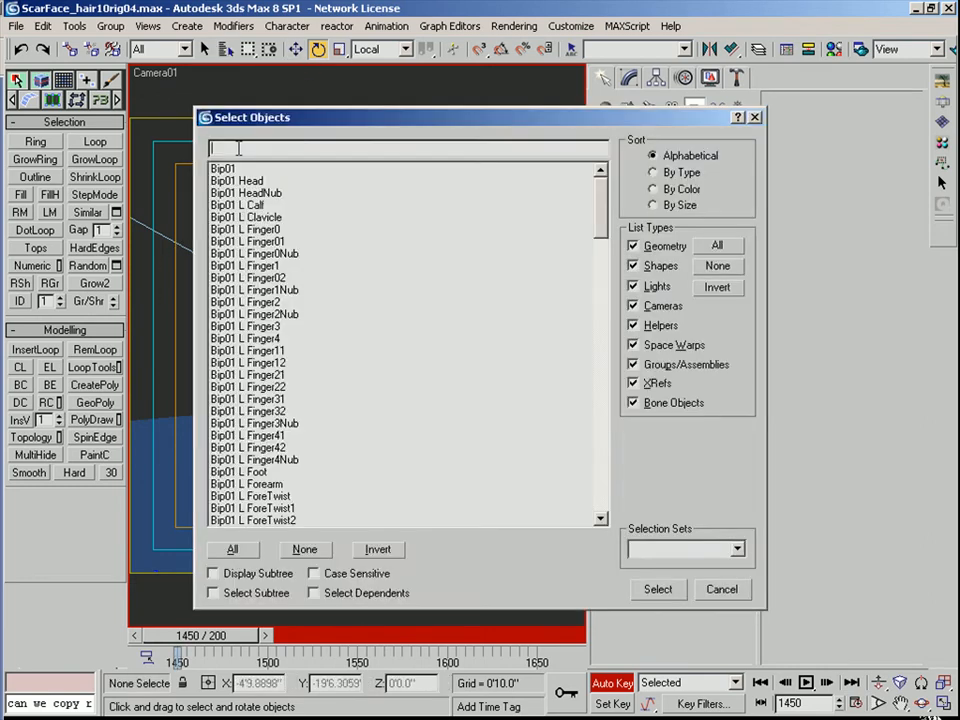
pyautogui.write('*bip')
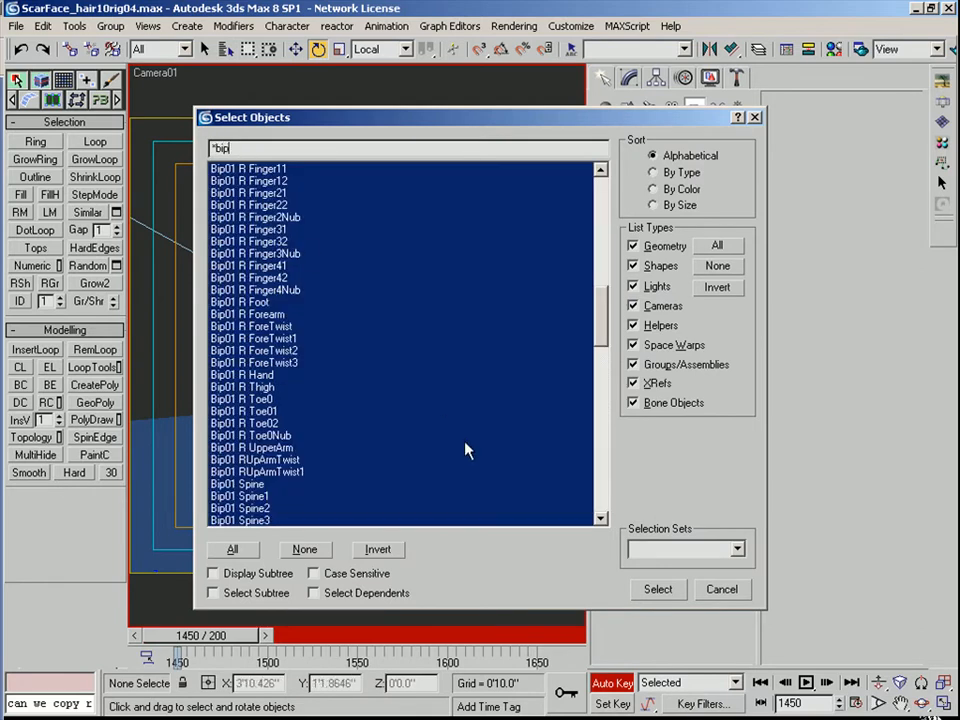
pyautogui.click(684, 594)
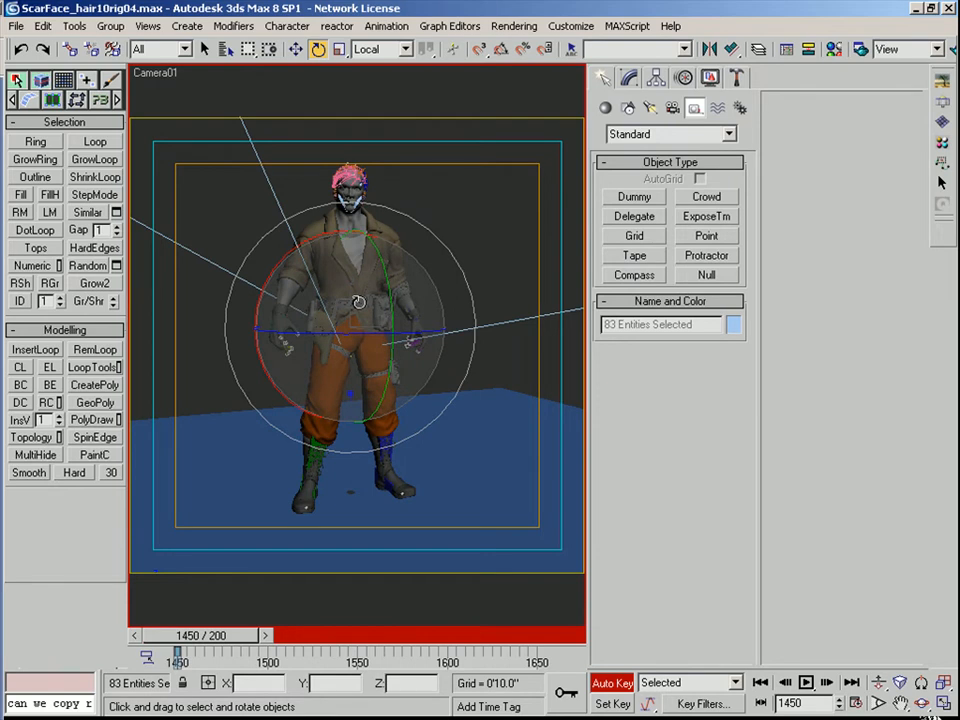
pyautogui.rightClick(405, 283)
pyautogui.click(353, 275)
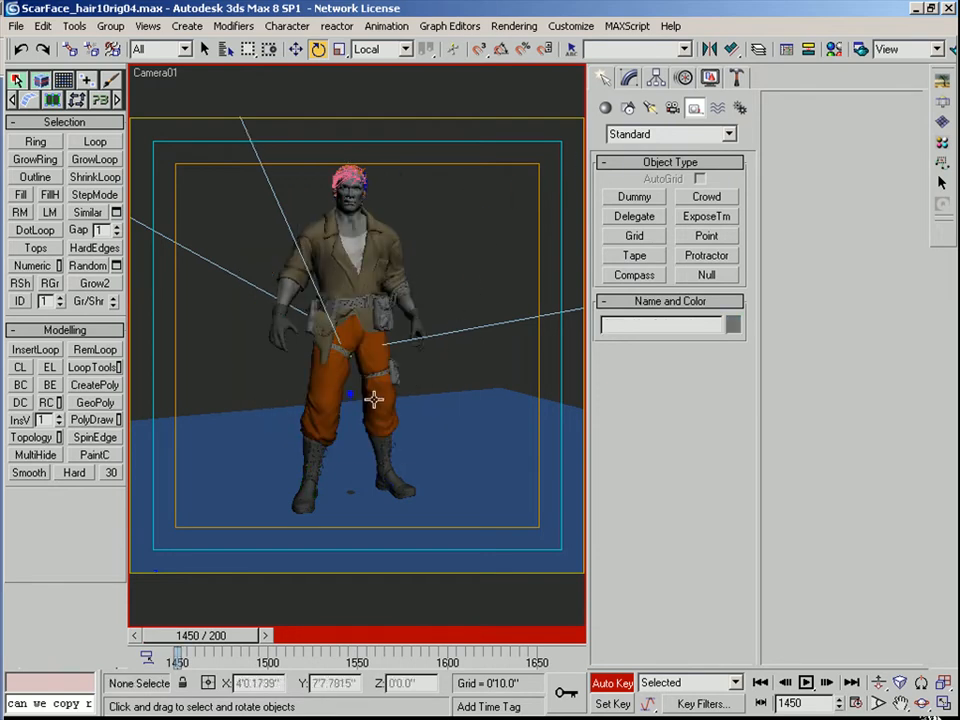
pyautogui.click(942, 80)
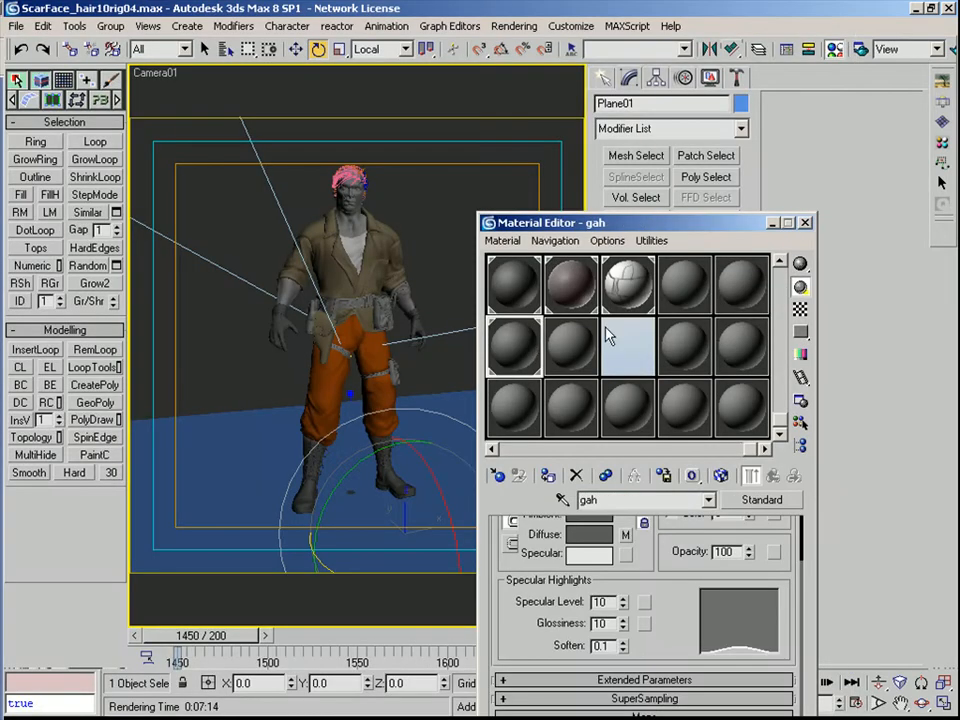
# Change the unused 11 - Default material from Standard to the Matte/Shadow type
pyautogui.click(682, 290)
pyautogui.click(563, 501)
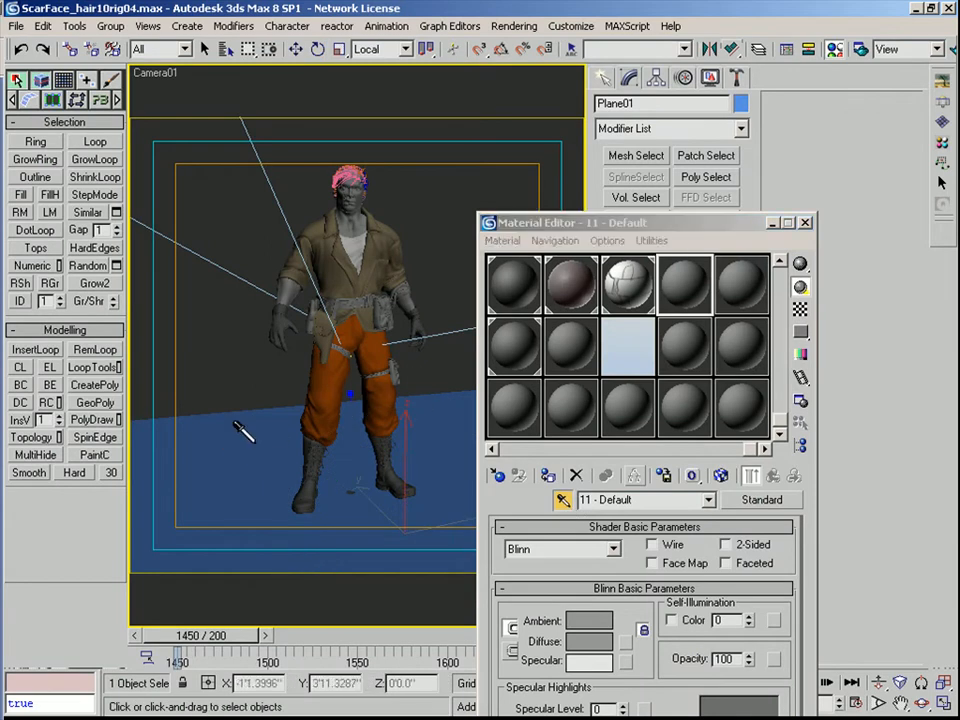
pyautogui.press('w')
pyautogui.click(697, 288)
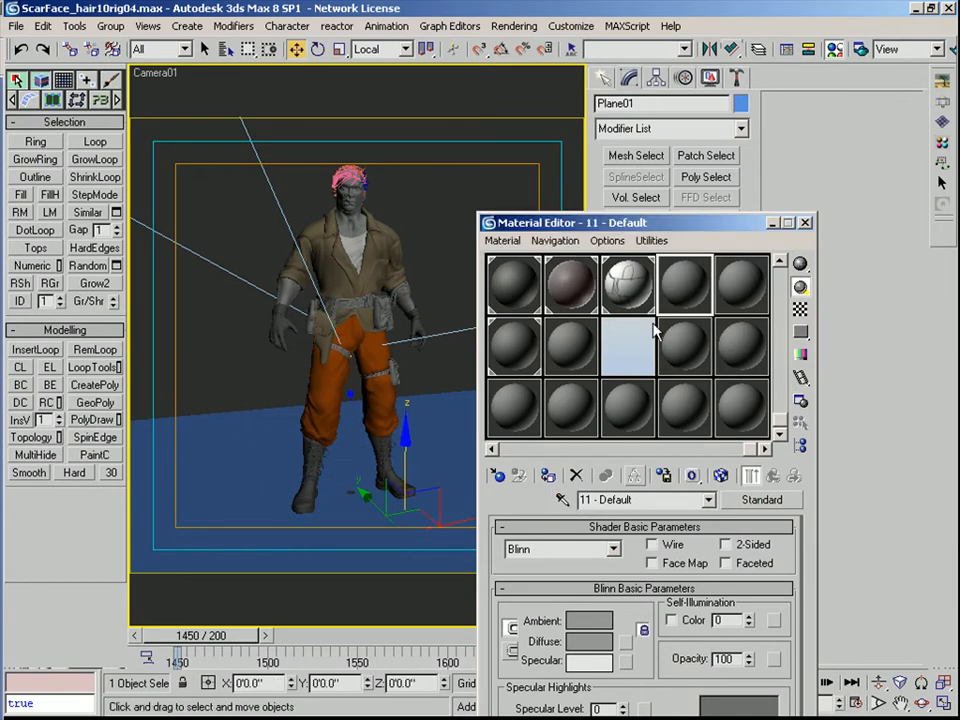
pyautogui.click(740, 499)
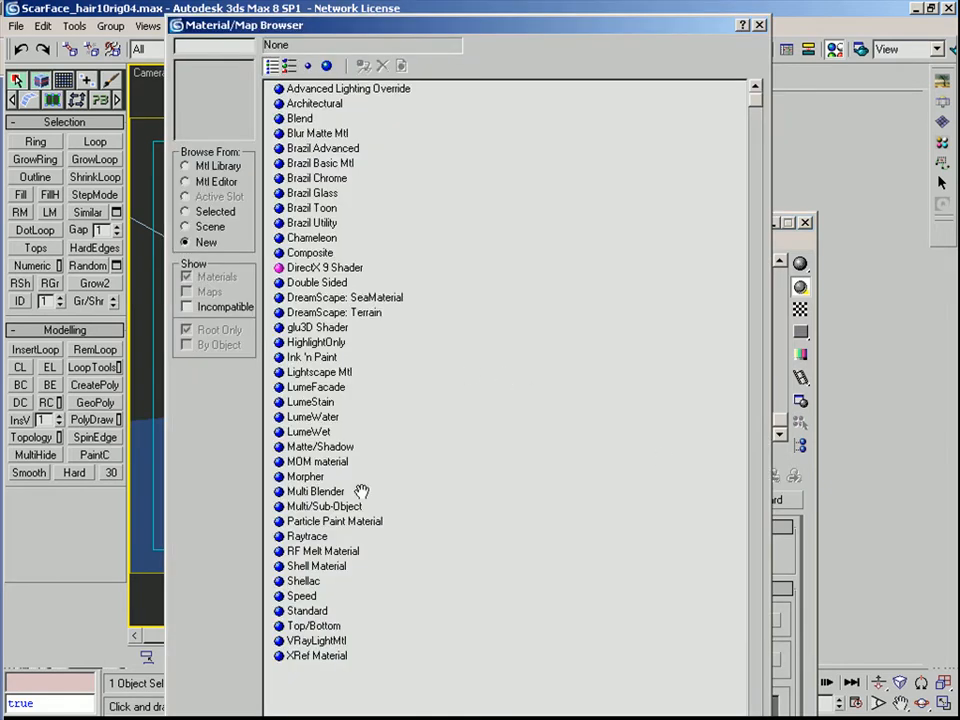
pyautogui.click(333, 567)
pyautogui.click(314, 492)
pyautogui.doubleClick(310, 448)
# Assign the Matte/Shadow material to the Plane01 ground plane
pyautogui.click(694, 284)
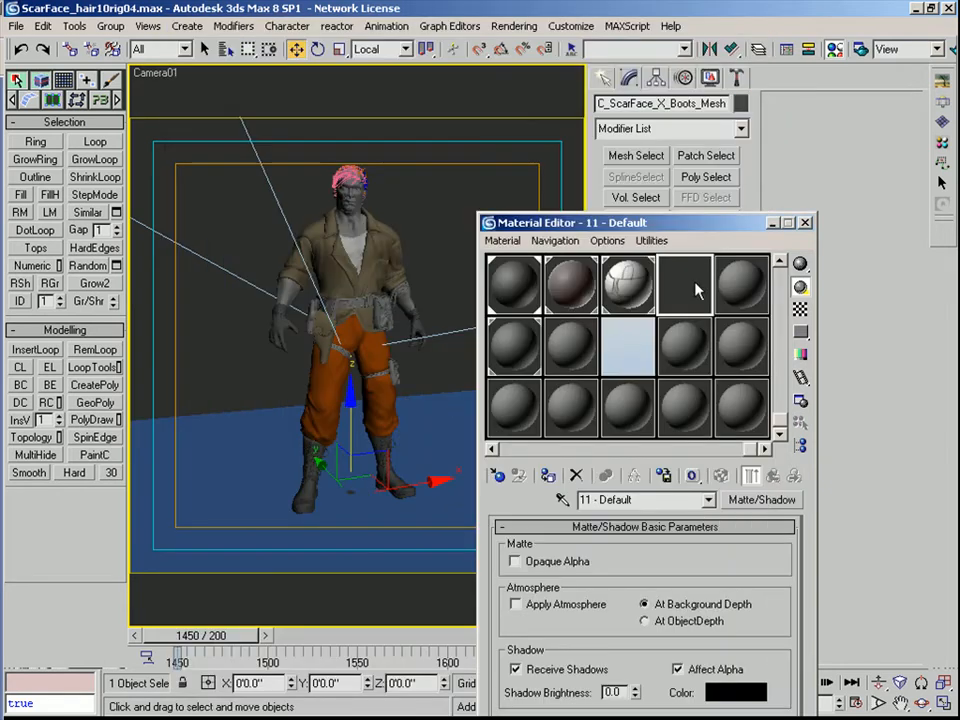
pyautogui.click(204, 459)
pyautogui.click(548, 476)
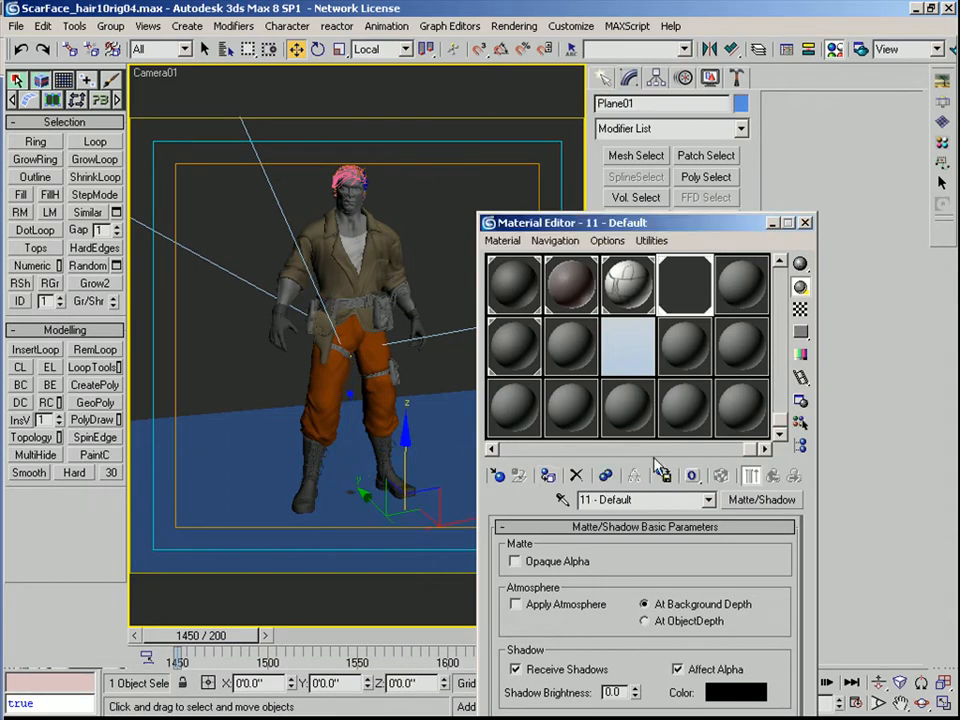
# Select the boots mesh together with the ground plane and isolate the two objects in the Camera01 view
pyautogui.keyDown('ctrl'); pyautogui.click(291, 492); pyautogui.keyUp('ctrl')
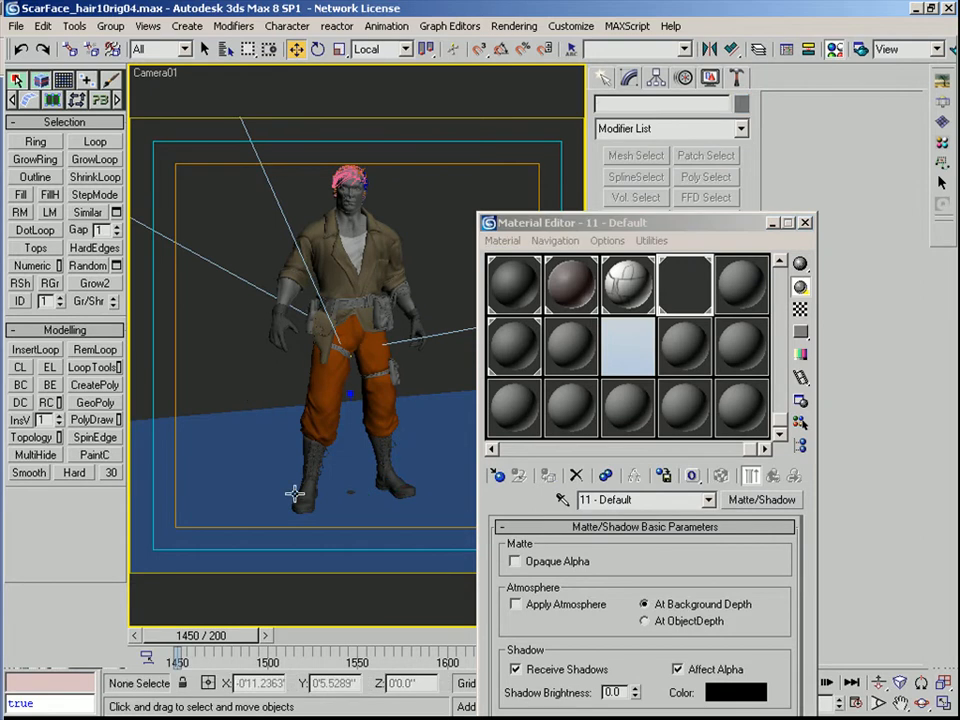
pyautogui.keyDown('ctrl'); pyautogui.click(302, 495); pyautogui.keyUp('ctrl')
pyautogui.keyDown('ctrl'); pyautogui.click(231, 454); pyautogui.keyUp('ctrl')
pyautogui.hotkey('alt', 'q')
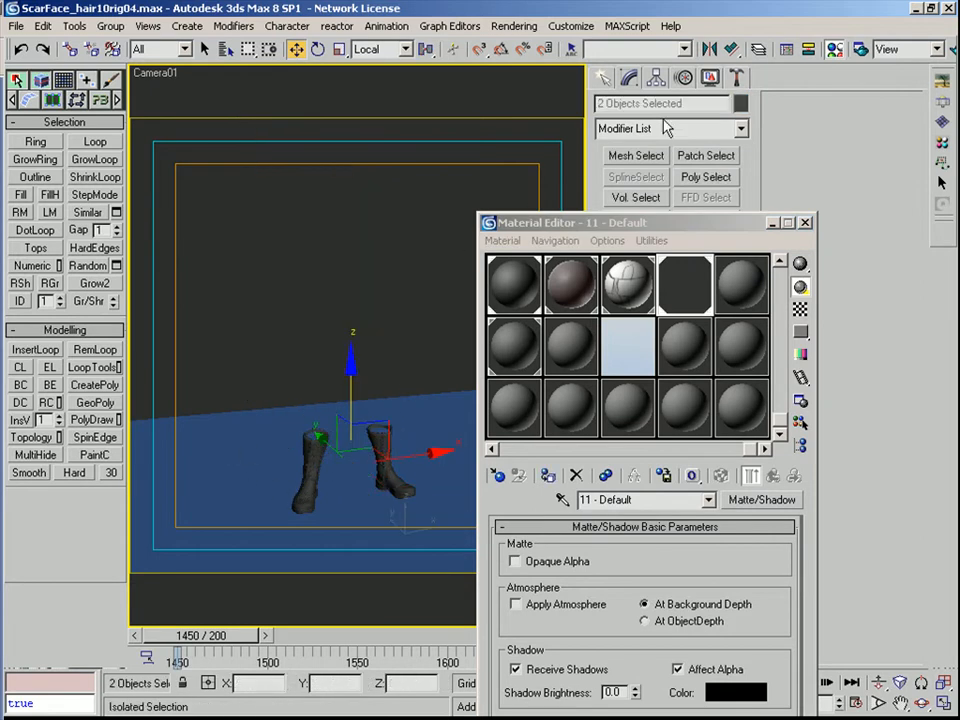
# Run a test render of the isolated boots and ground plane in the Camera01 view, and close the frame buffer
pyautogui.click(953, 55)
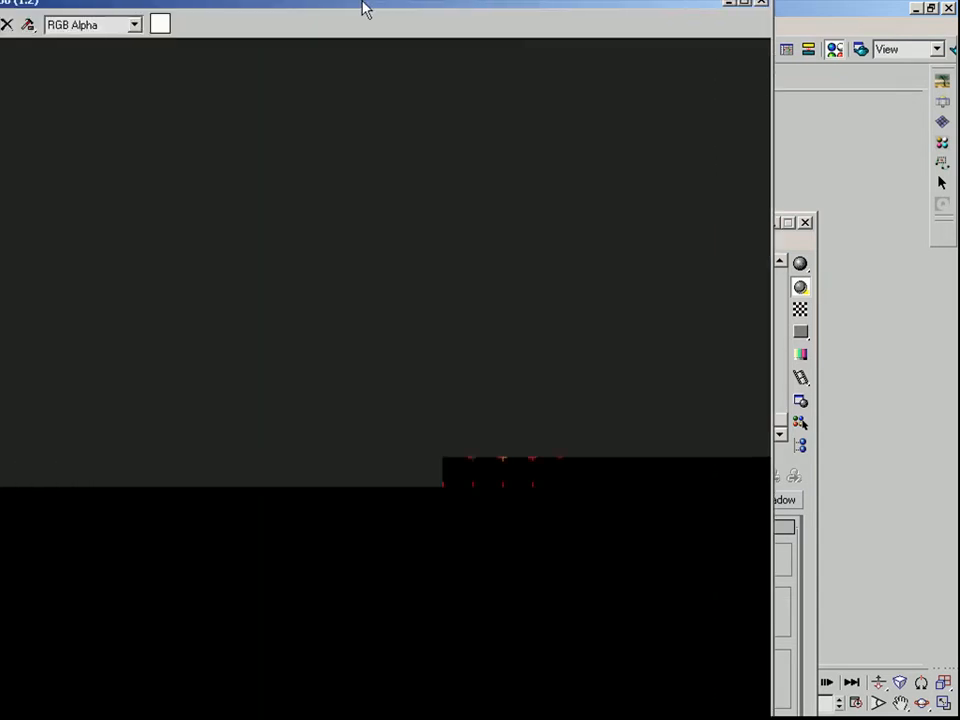
pyautogui.moveTo(363, 3); pyautogui.dragTo(522, 36)
pyautogui.scroll(-1, 431, 409)
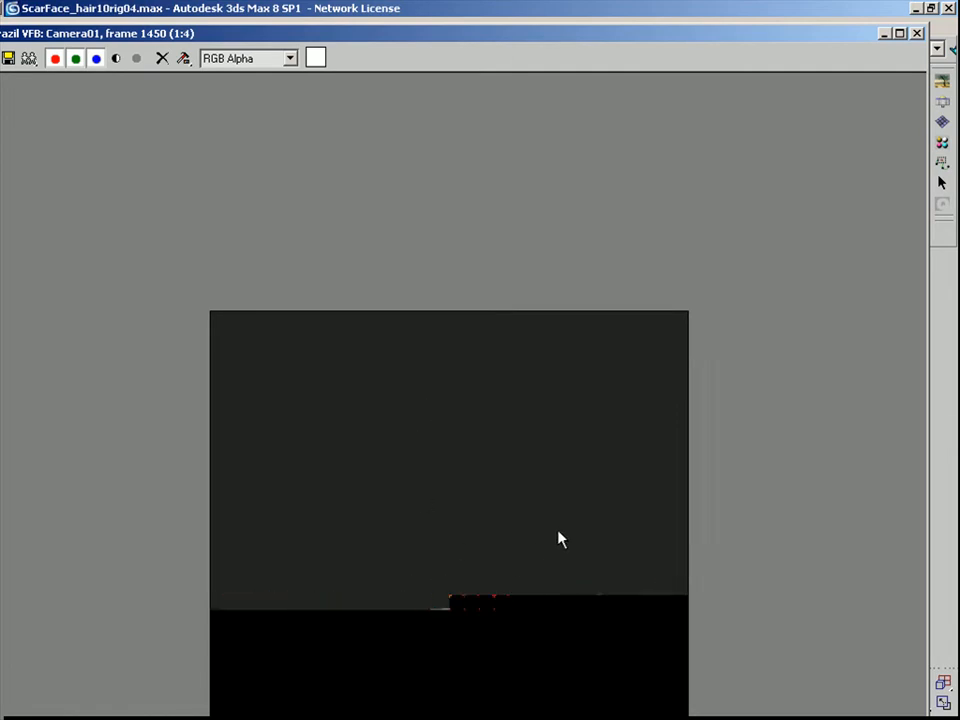
pyautogui.click(917, 34)
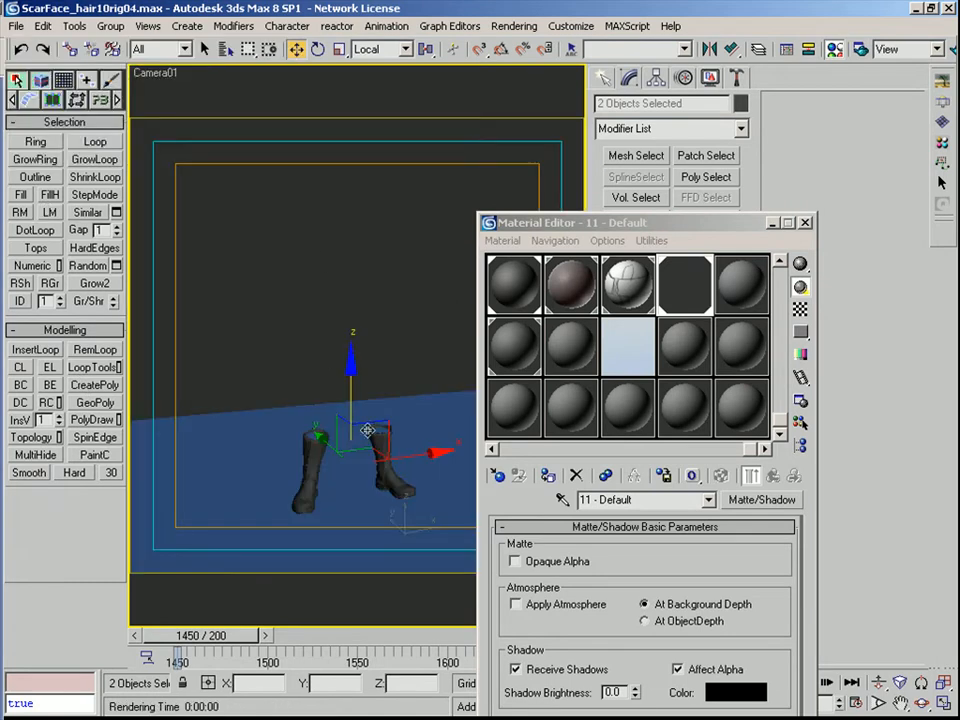
# Select the ground plane and review the Matte/Shadow settings of its 11 - Default material
pyautogui.click(212, 431)
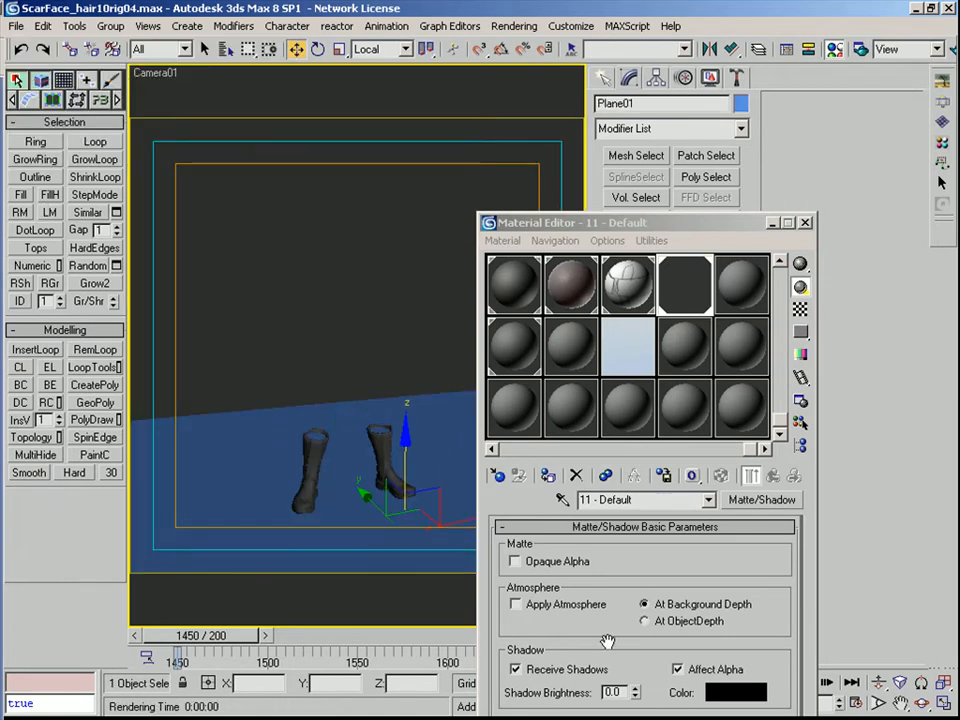
pyautogui.moveTo(608, 641); pyautogui.dragTo(606, 596)
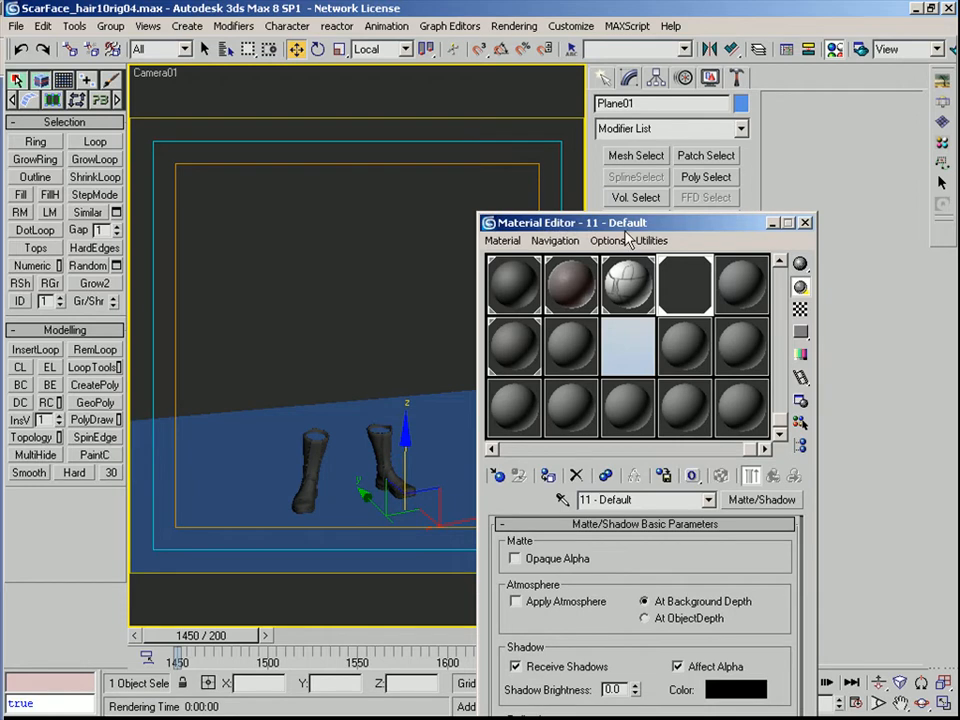
pyautogui.moveTo(622, 231); pyautogui.dragTo(610, 42)
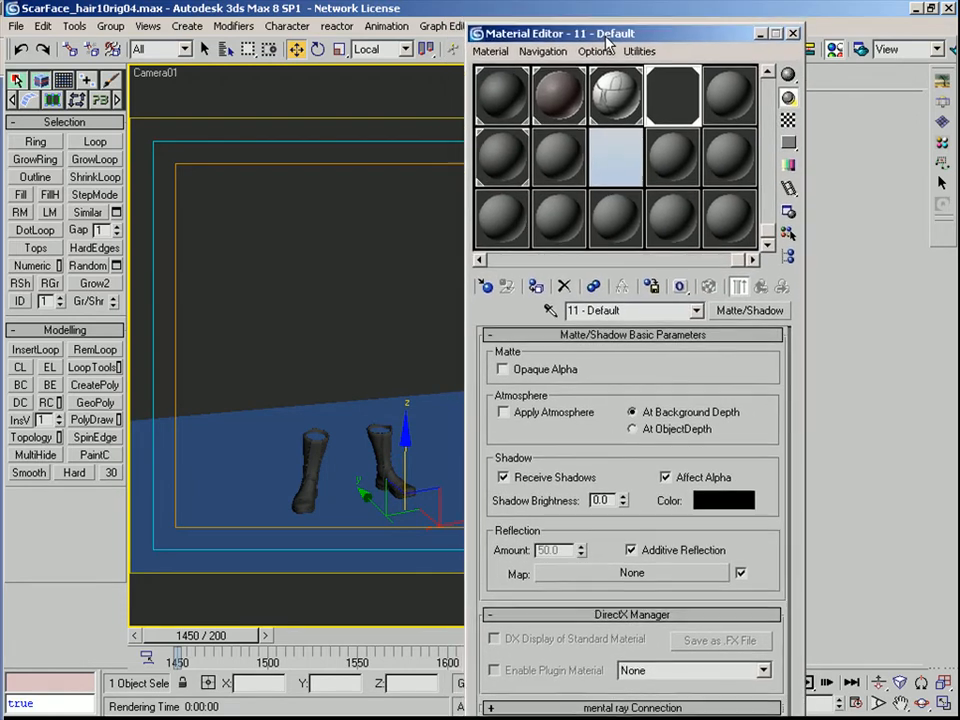
pyautogui.click(337, 338)
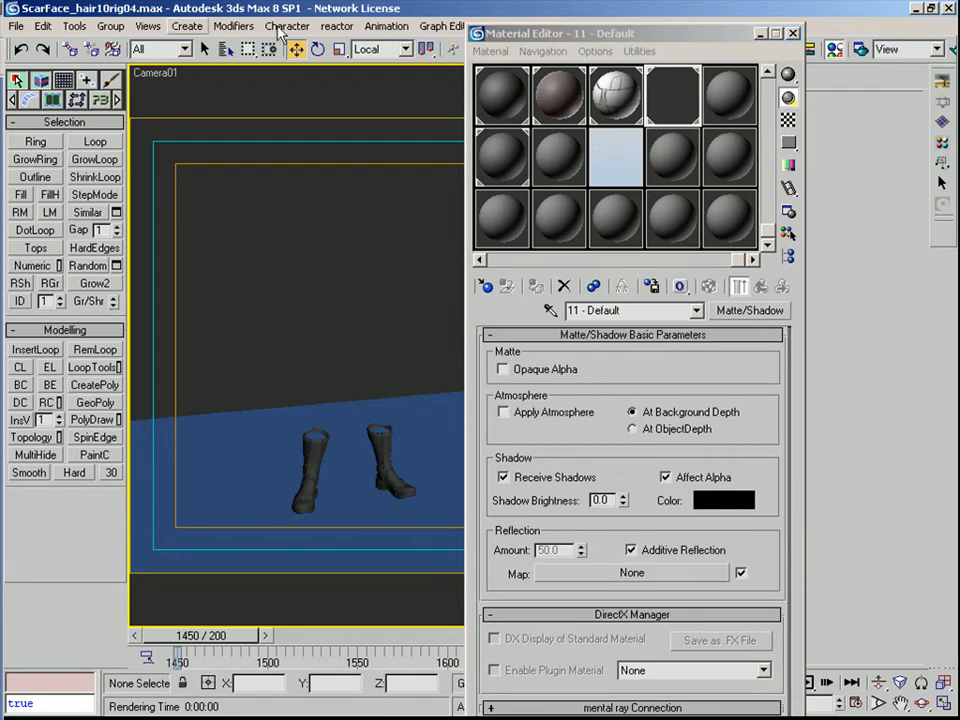
pyautogui.moveTo(608, 33); pyautogui.dragTo(378, 232)
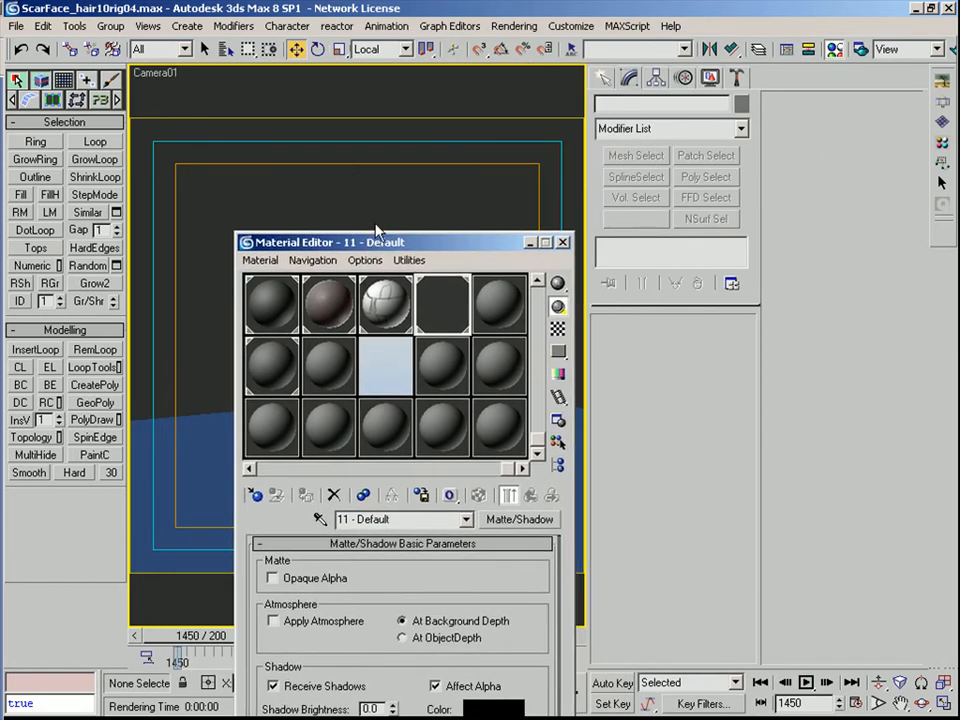
# Select Brazil Light01 in the Blur Light Tool, clear its Shadow Casting include list, and check its Illumination include list
pyautogui.click(942, 104)
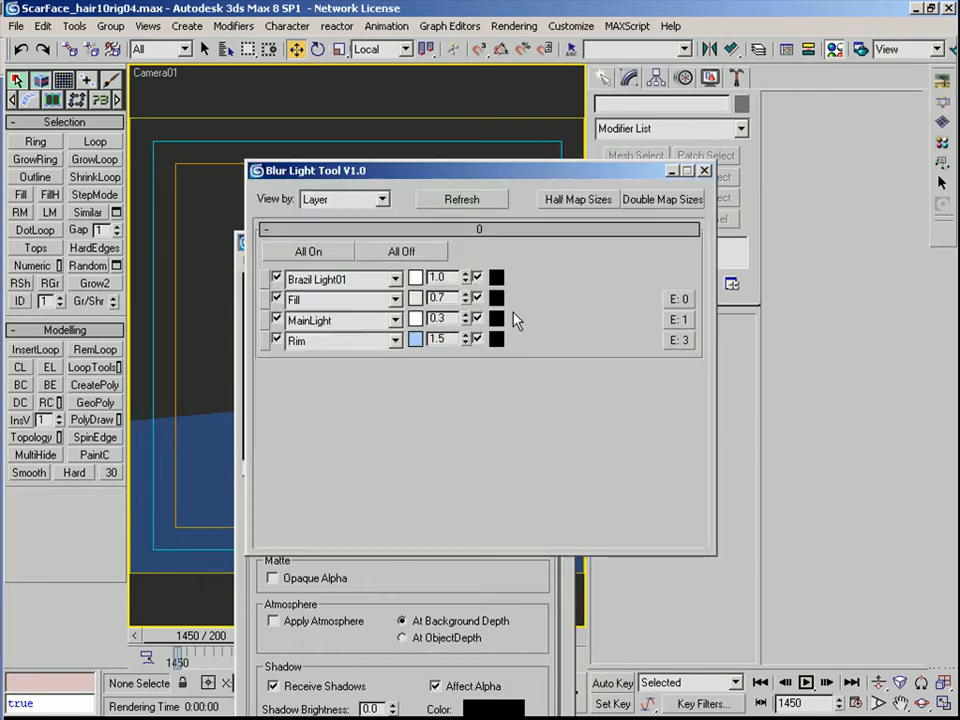
pyautogui.moveTo(547, 172); pyautogui.dragTo(958, 175)
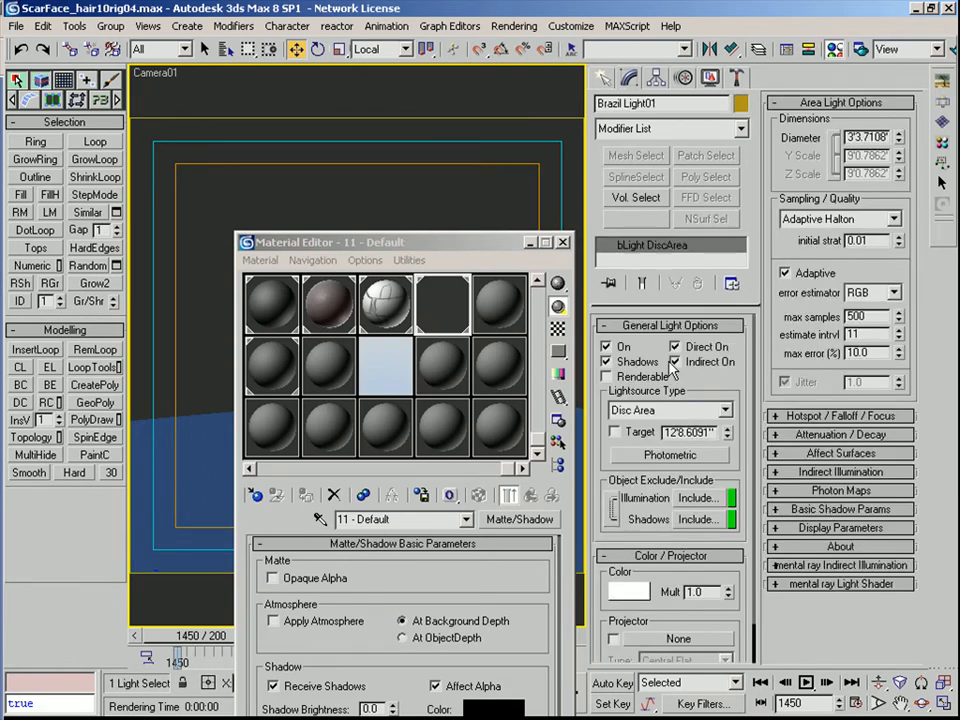
pyautogui.click(697, 519)
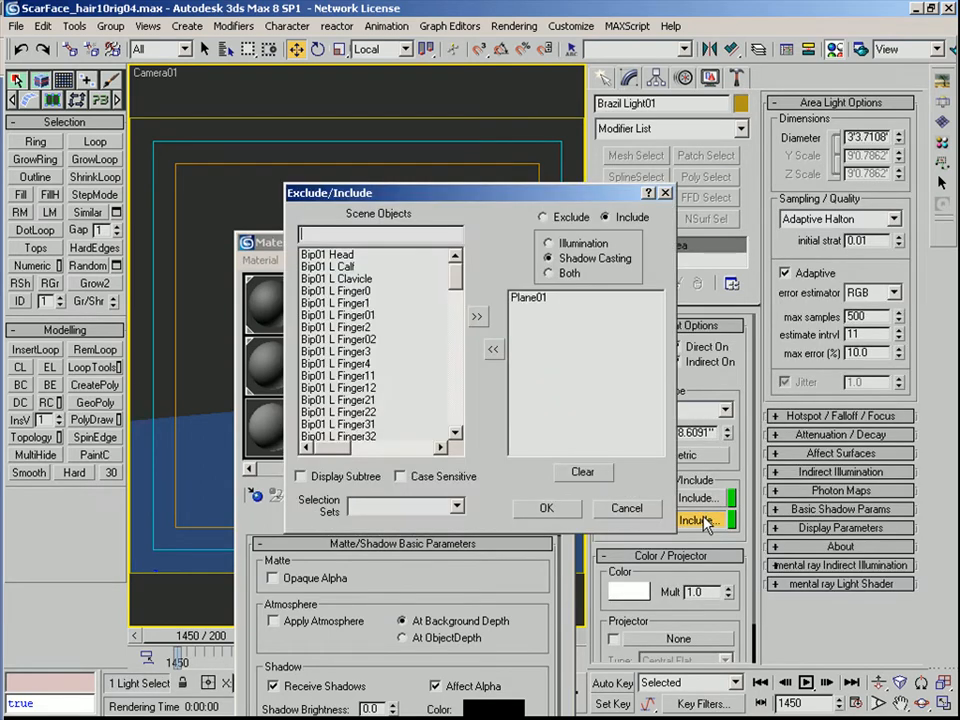
pyautogui.click(536, 298)
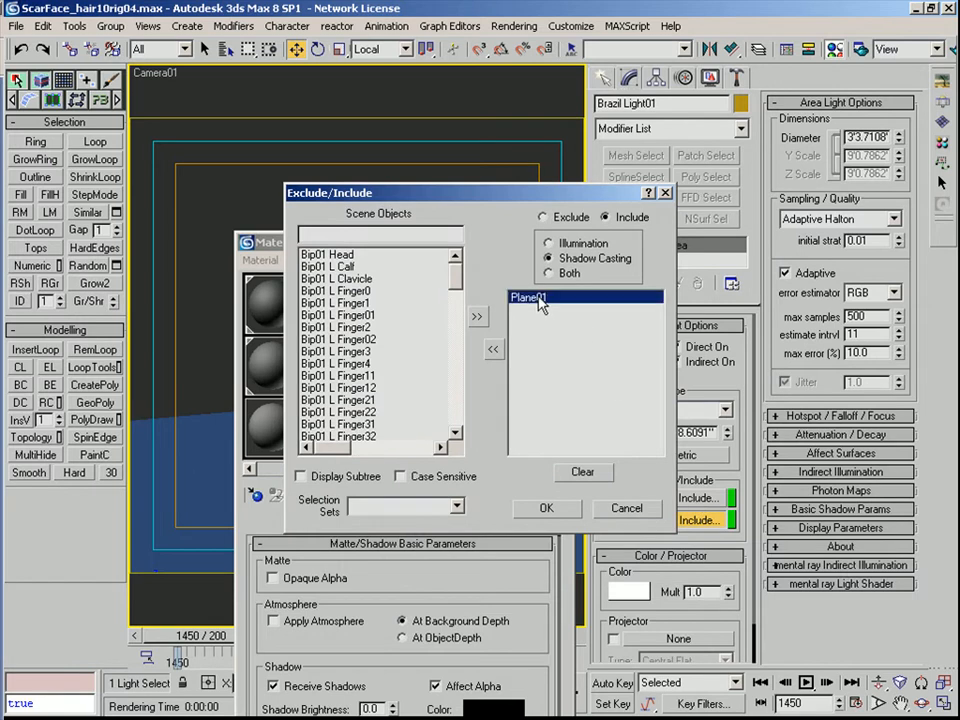
pyautogui.click(583, 474)
pyautogui.click(546, 508)
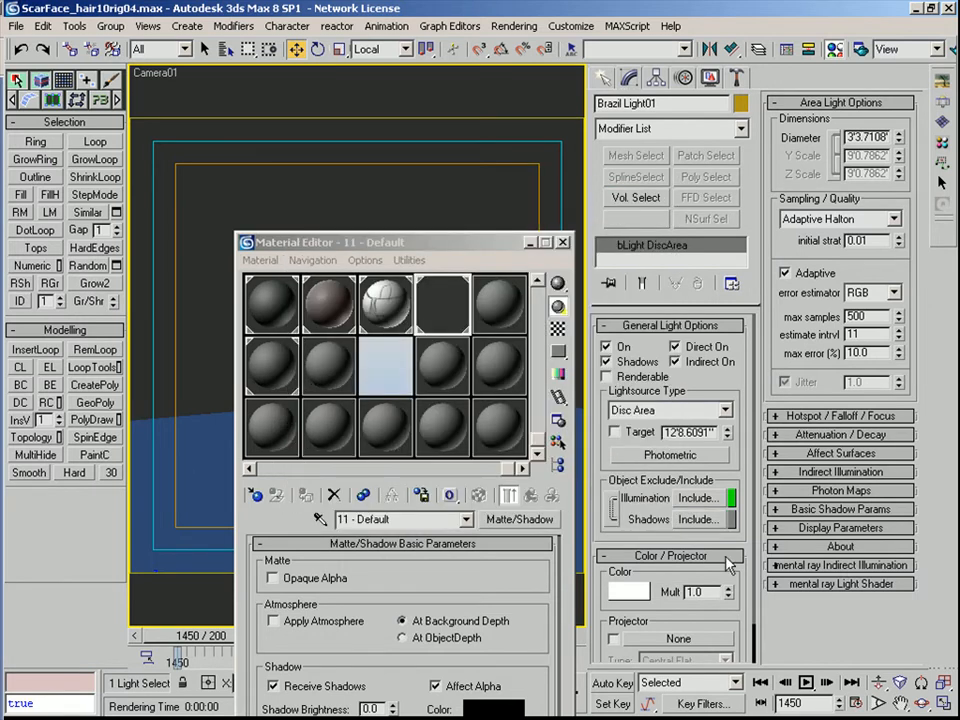
pyautogui.click(697, 498)
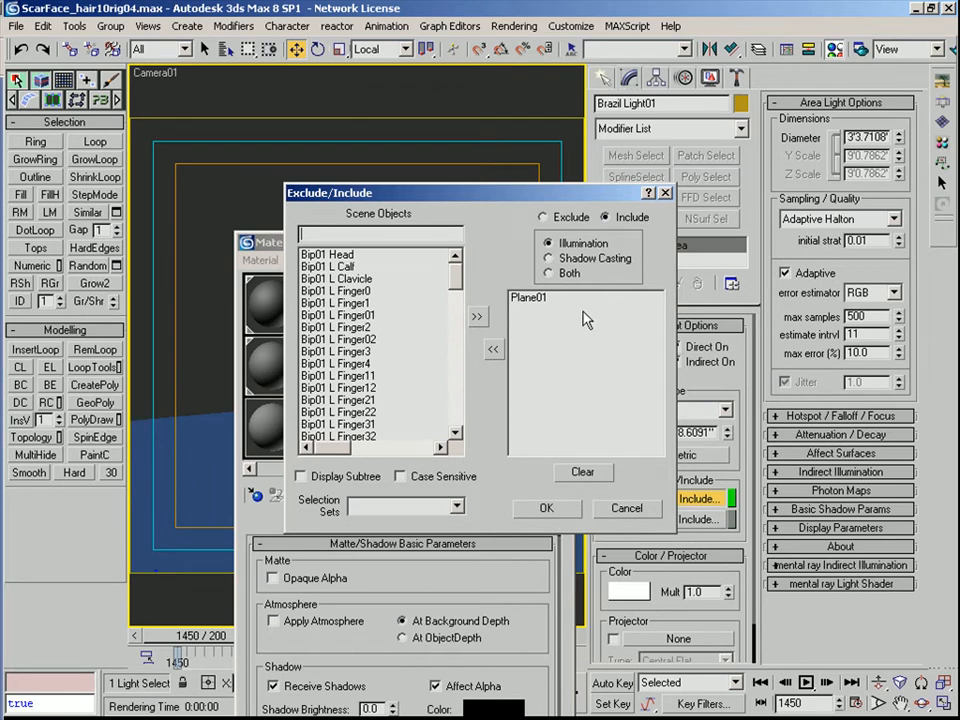
pyautogui.click(550, 509)
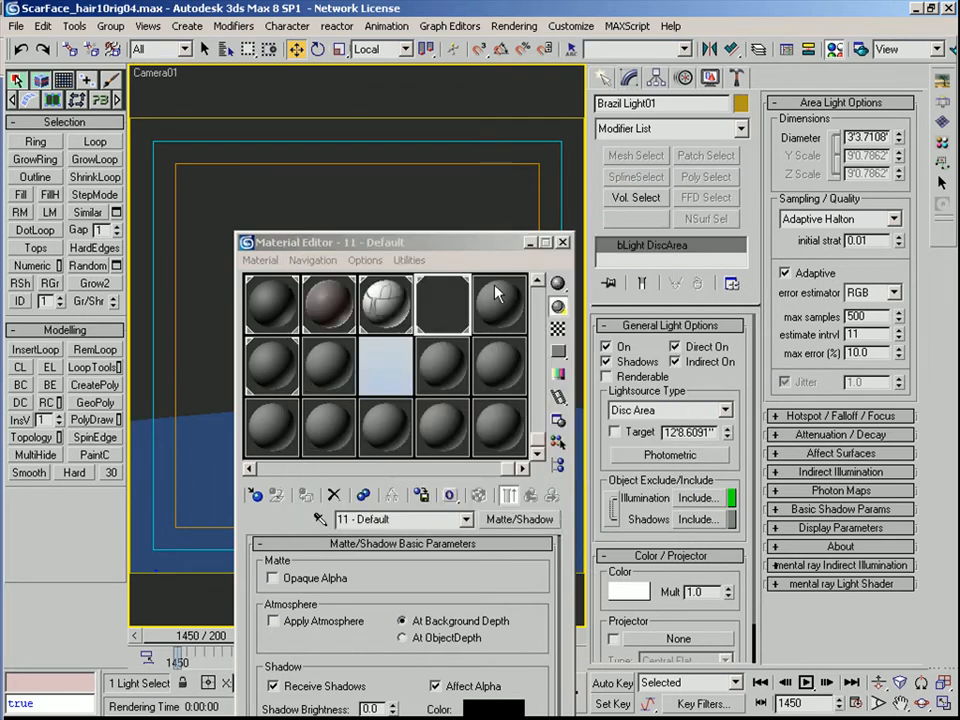
# Switch the render type to Region and render a region around the isolated boots and ground plane in the Camera01 view
pyautogui.moveTo(490, 248); pyautogui.dragTo(778, 264)
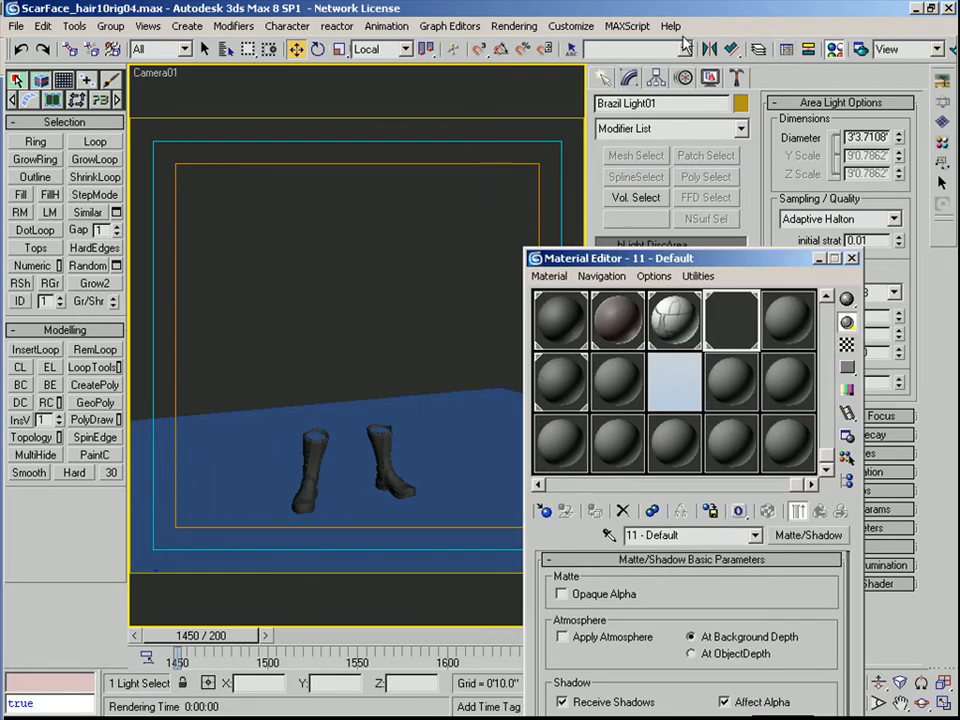
pyautogui.click(937, 49)
pyautogui.click(890, 88)
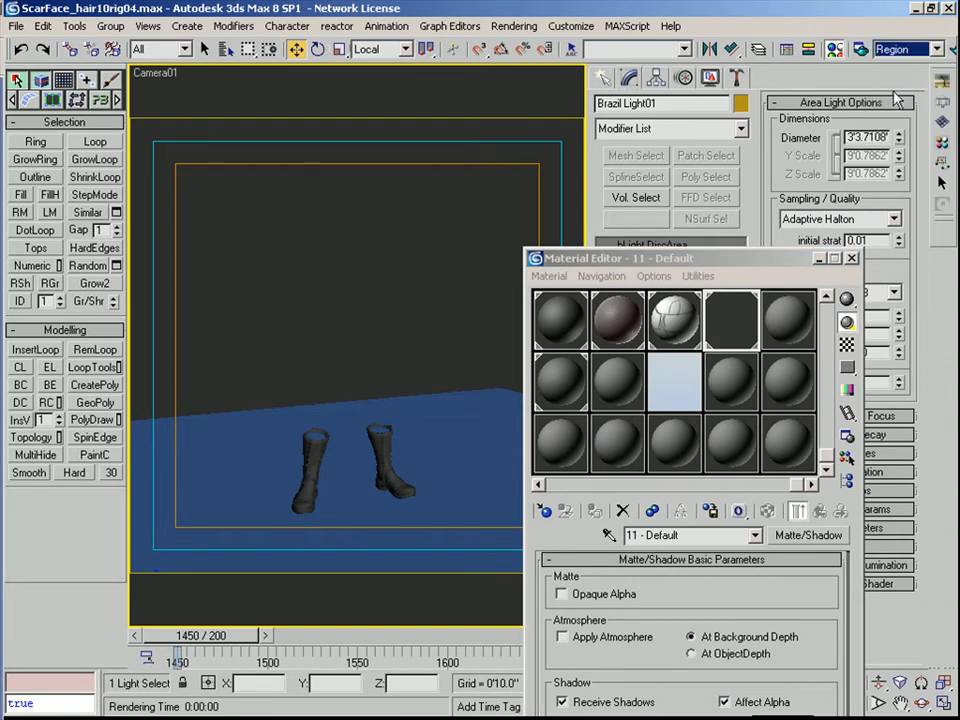
pyautogui.moveTo(343, 199); pyautogui.dragTo(297, 499)
pyautogui.moveTo(622, 258); pyautogui.dragTo(708, 204)
pyautogui.click(562, 619)
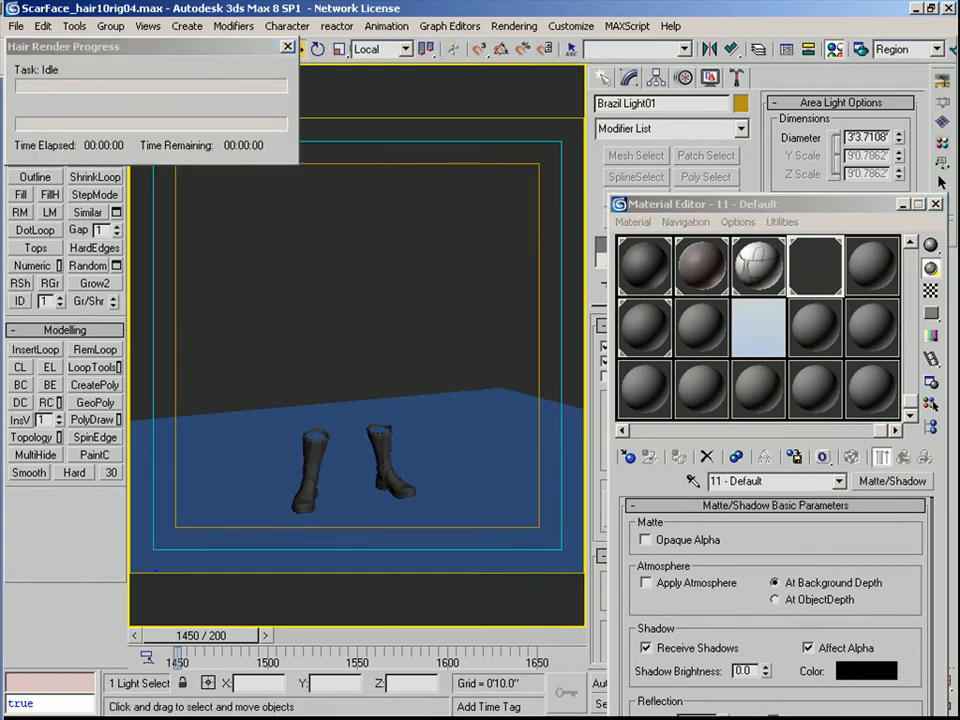
pyautogui.moveTo(326, 2); pyautogui.dragTo(428, 28)
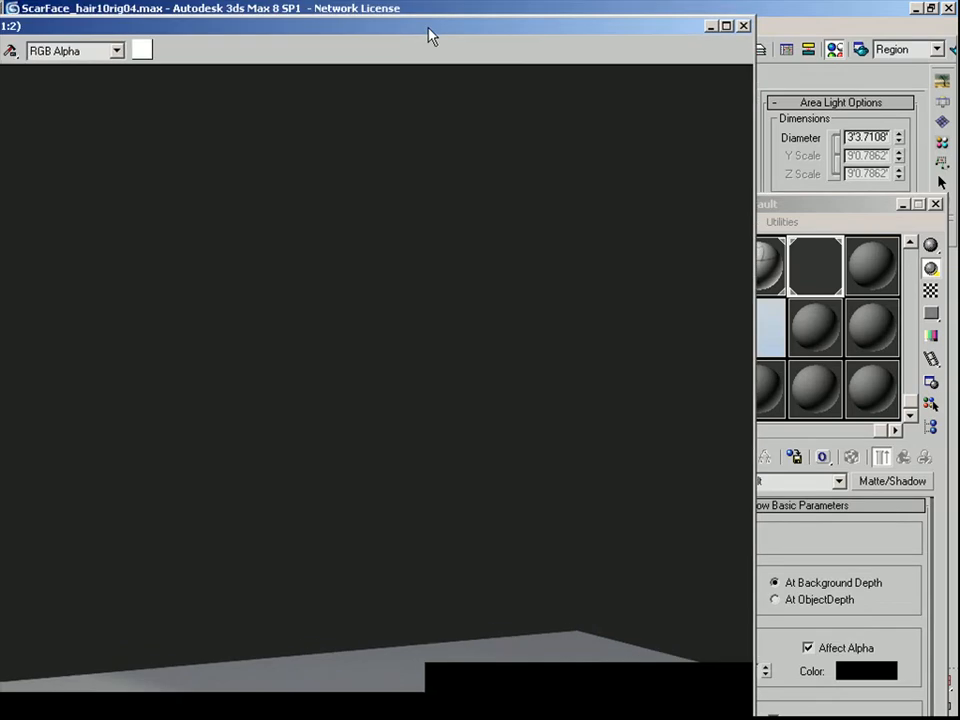
# Examine the region render of the boots and ground plane at full and half zoom, and close the frame buffer
pyautogui.doubleClick(428, 28)
pyautogui.scroll(1, 461, 518)
pyautogui.scroll(-2, 476, 467)
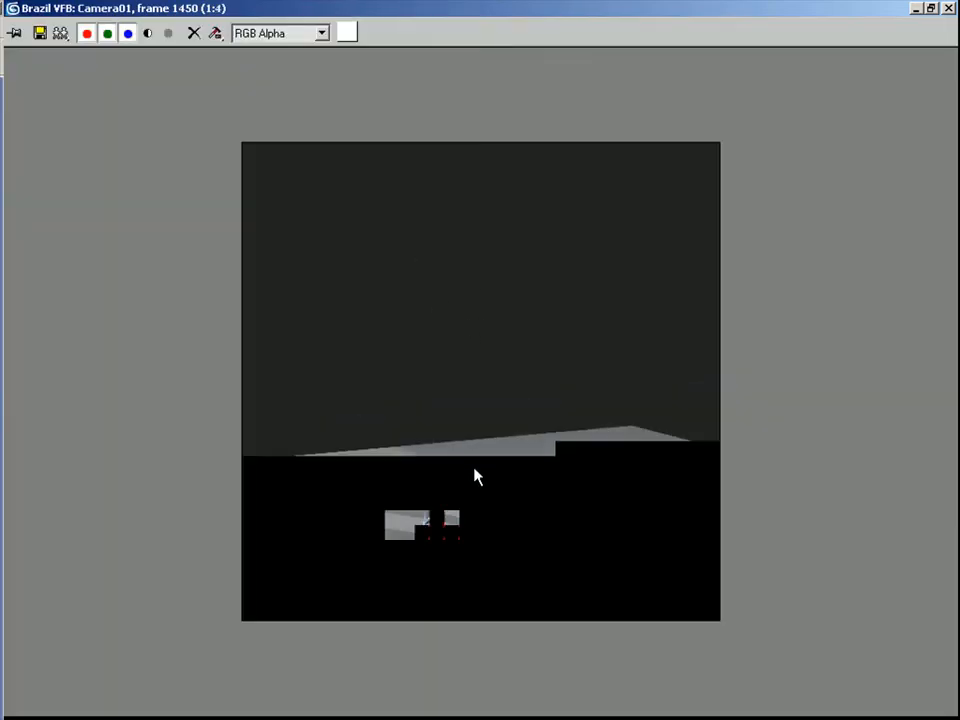
pyautogui.scroll(1, 459, 501)
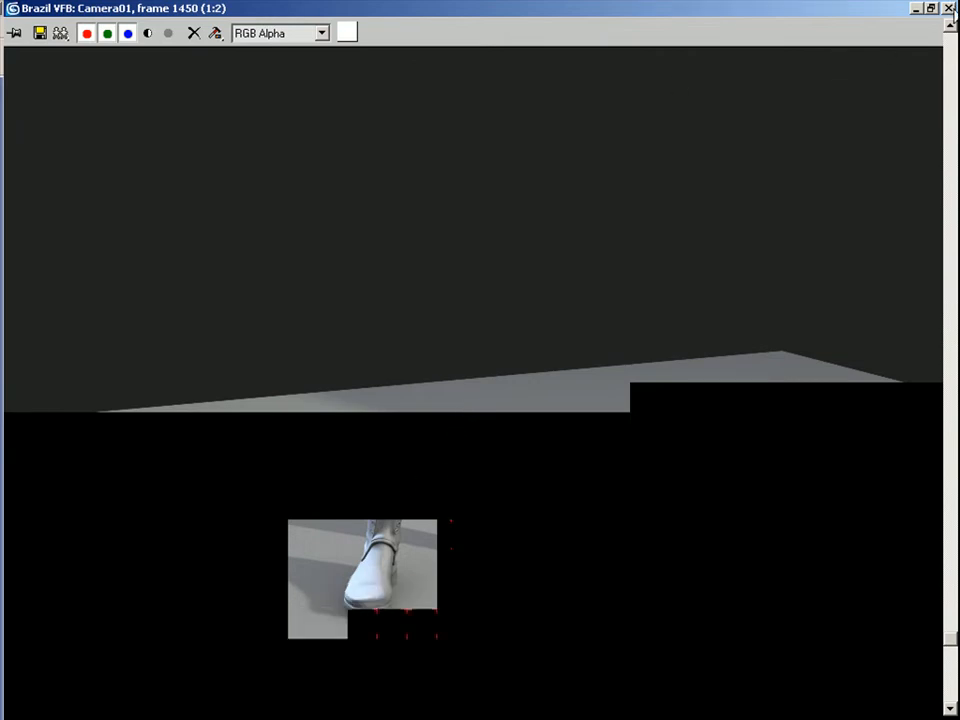
pyautogui.click(948, 9)
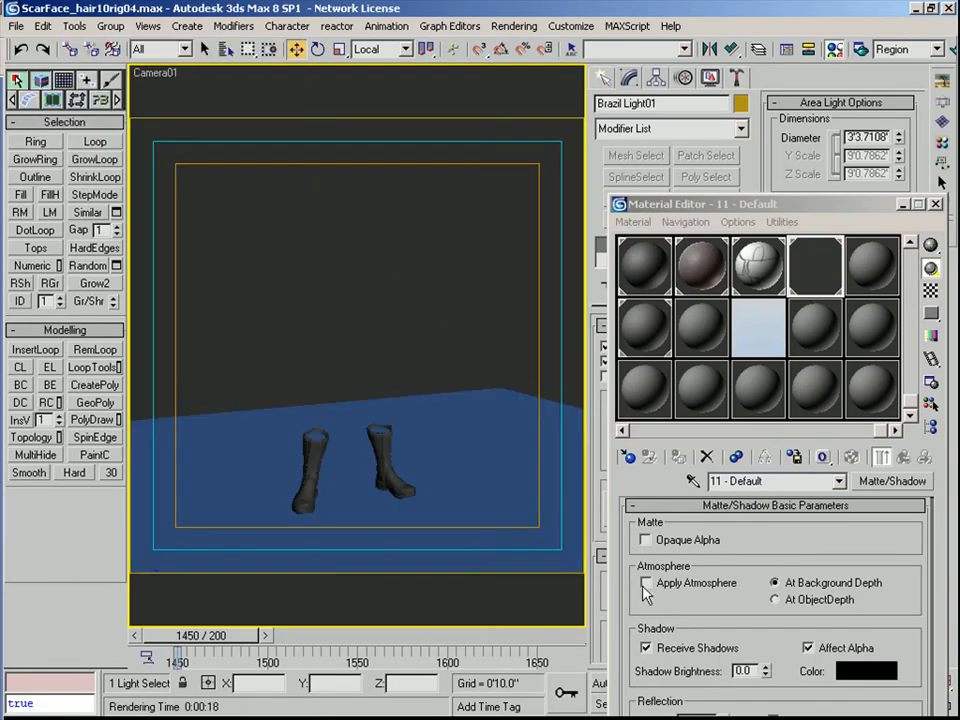
# Disable Enable Pass Control in the Brazil renderer's Render Pass Control settings and close the render setup
pyautogui.click(814, 559)
pyautogui.moveTo(742, 207); pyautogui.dragTo(652, 45)
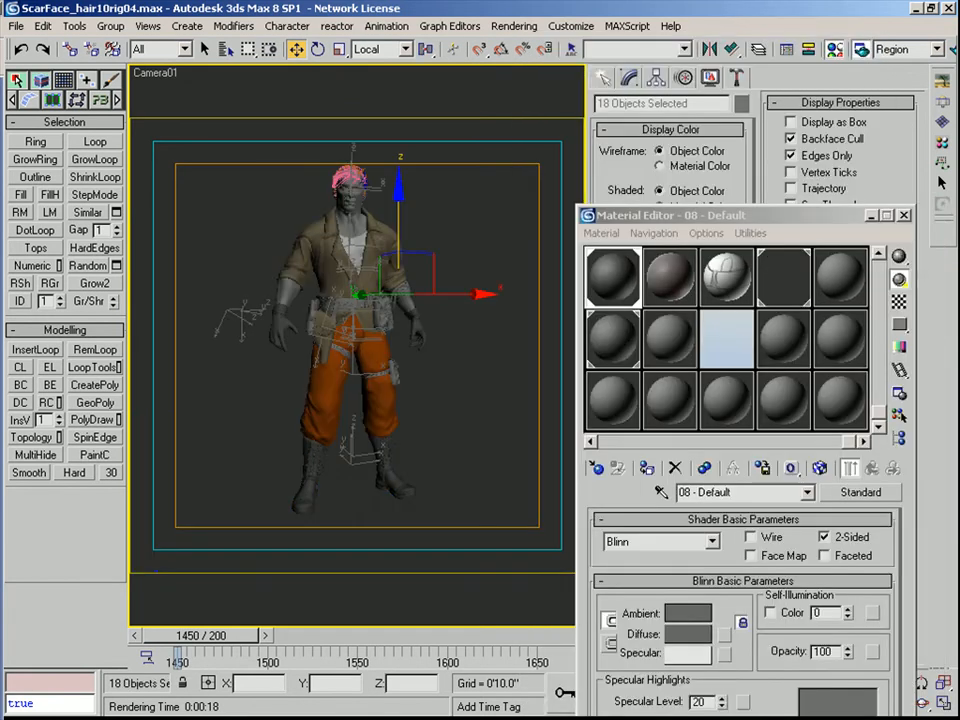
pyautogui.press('F10')
pyautogui.click(350, 276)
pyautogui.moveTo(469, 459); pyautogui.dragTo(469, 399)
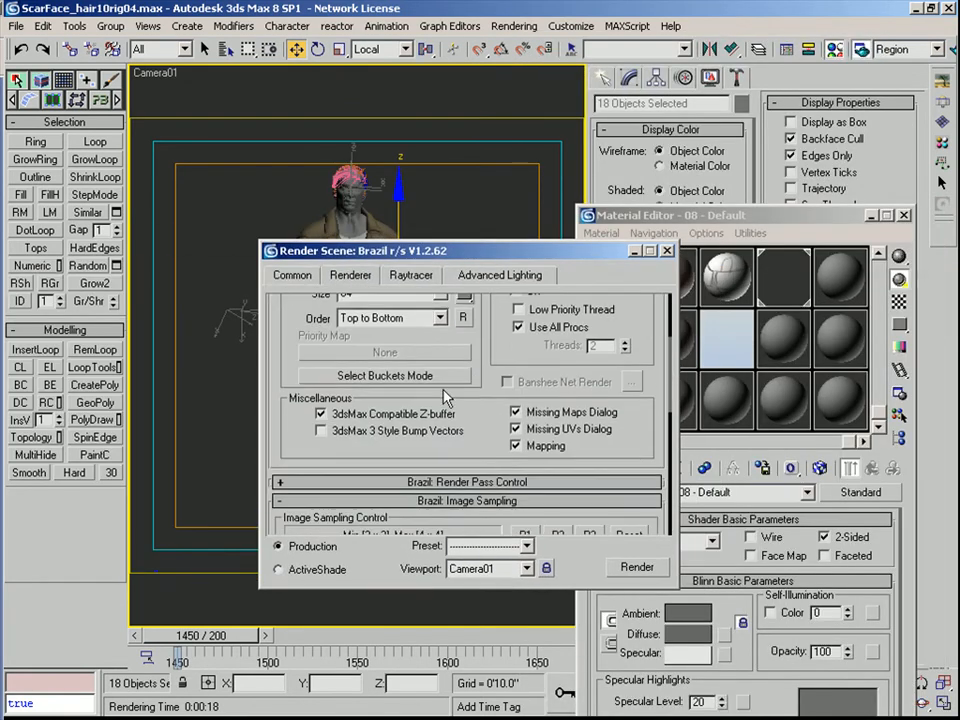
pyautogui.scroll(-3, 455, 425)
pyautogui.click(441, 446)
pyautogui.click(443, 427)
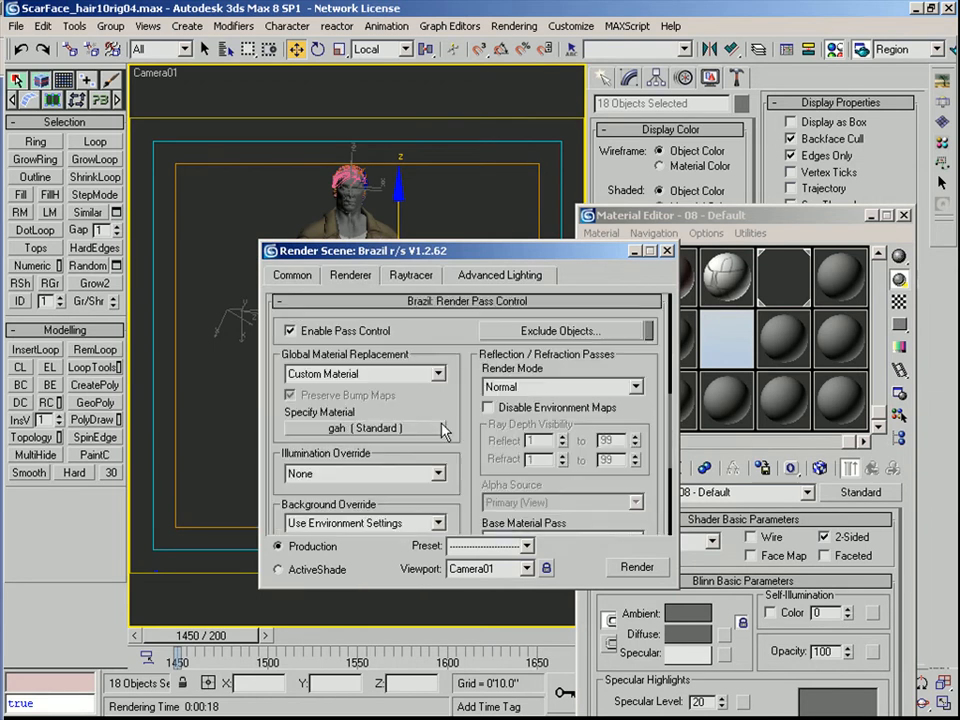
pyautogui.click(290, 330)
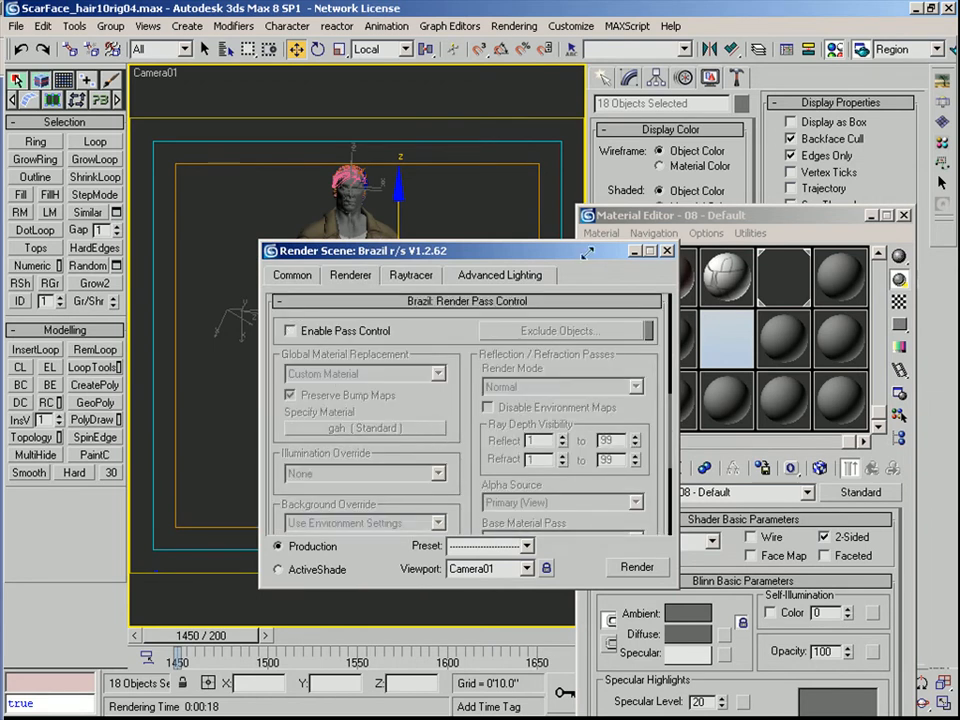
pyautogui.click(667, 251)
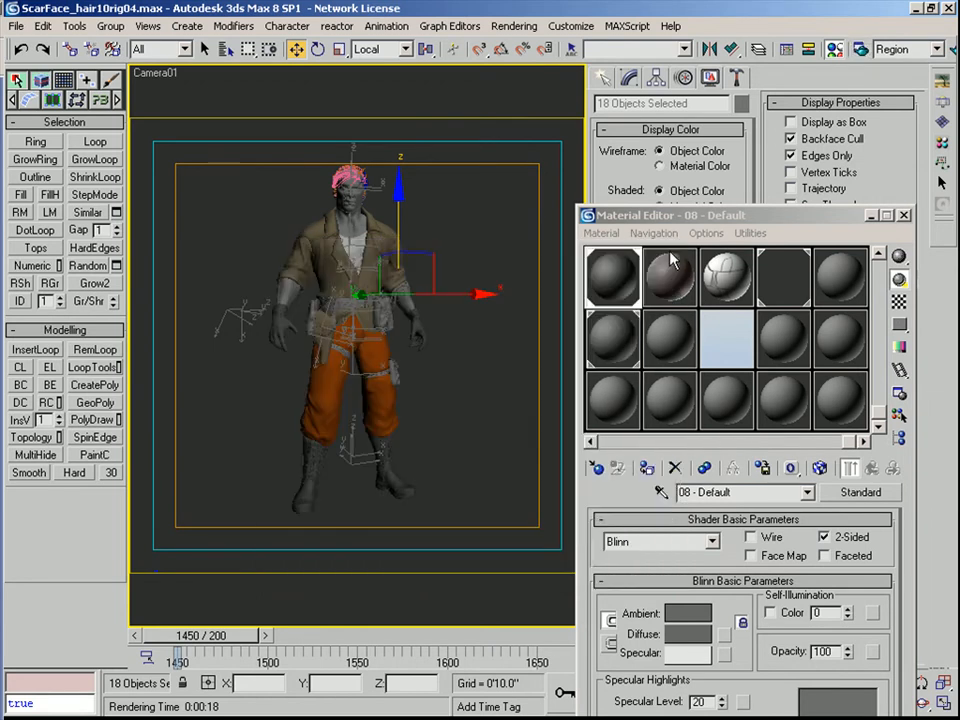
# Check the scene's environment background color and close the color selector
pyautogui.click(514, 26)
pyautogui.click(545, 77)
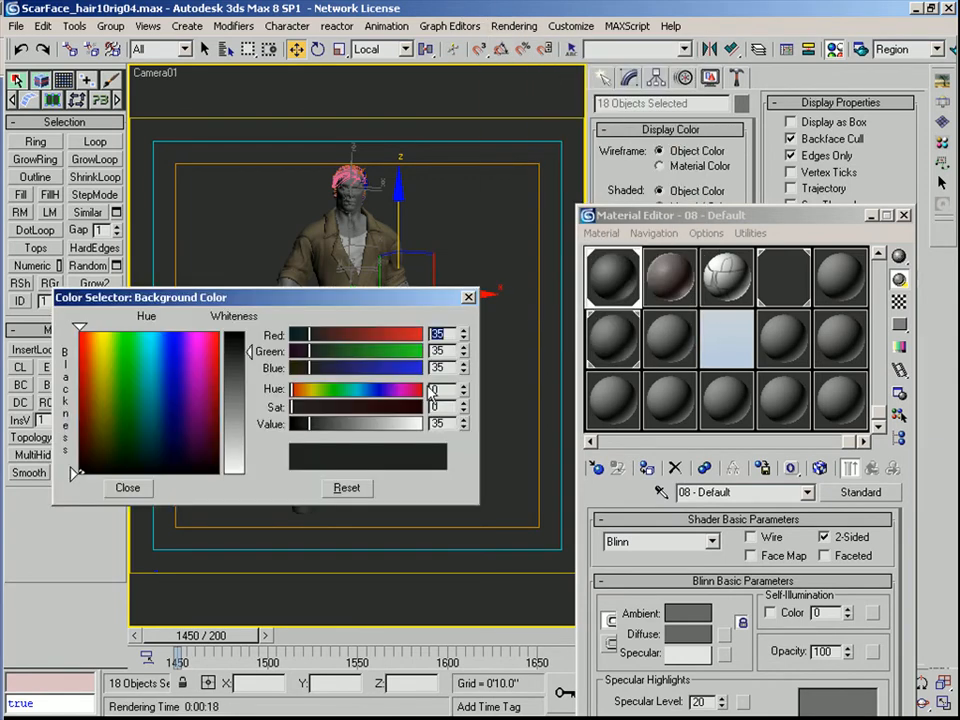
pyautogui.click(127, 487)
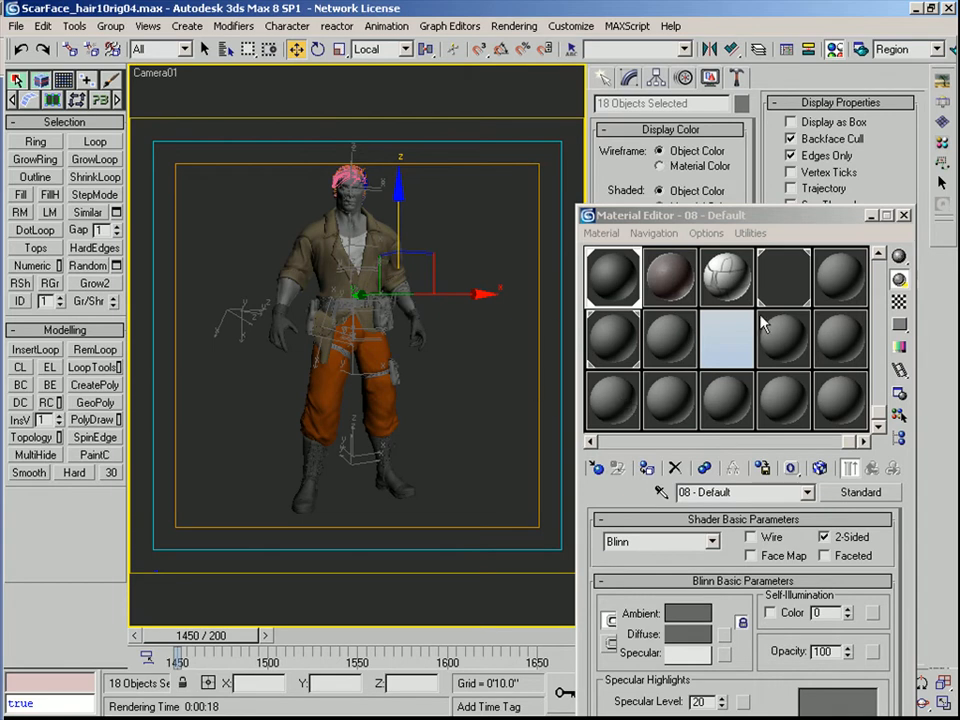
# Switch the 08 - Default material to the Multi-Layer shader with a first specular layer level of 35 and glossiness of 15
pyautogui.click(627, 347)
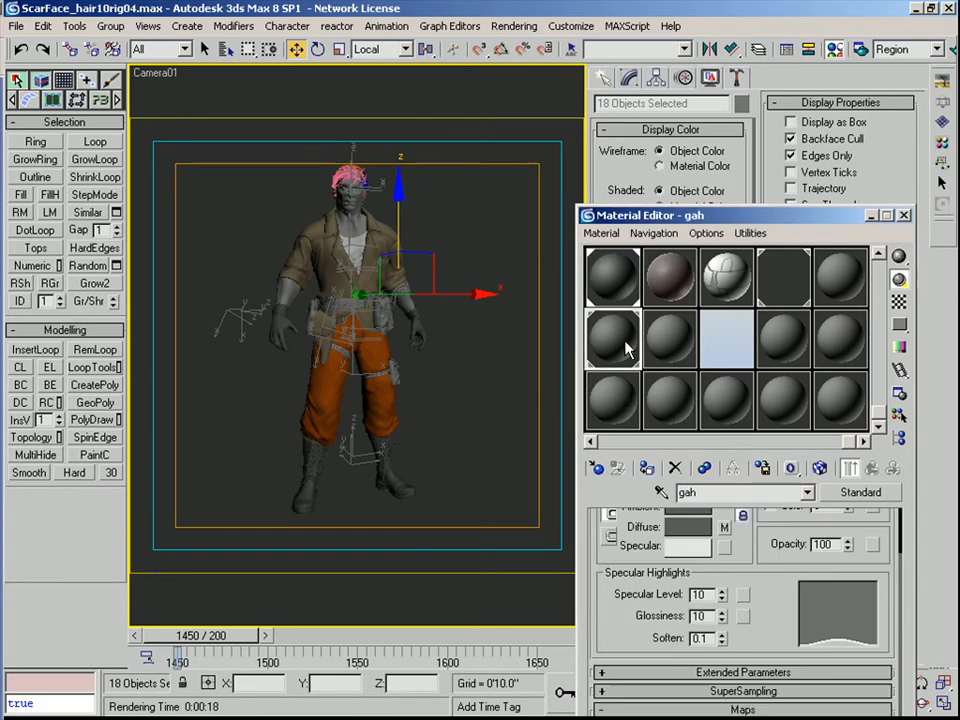
pyautogui.click(611, 279)
pyautogui.click(665, 541)
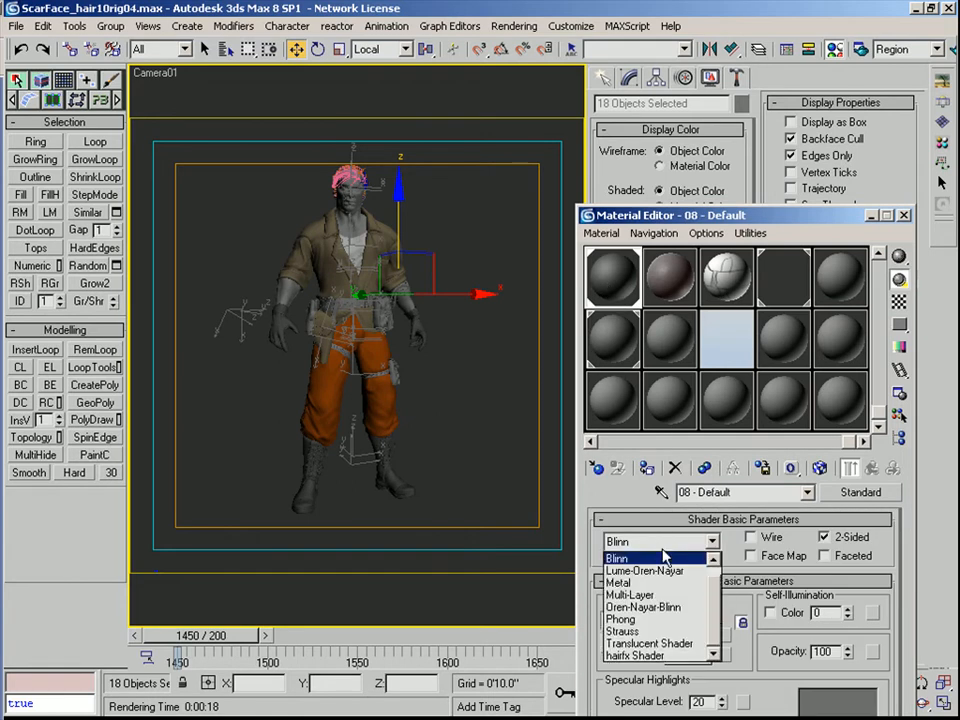
pyautogui.click(658, 596)
pyautogui.moveTo(627, 645); pyautogui.dragTo(636, 530)
pyautogui.write('35')
pyautogui.press('Return')
pyautogui.doubleClick(683, 632)
pyautogui.write('15')
pyautogui.press('Return')
# Tint the first specular layer's color of the 08 - Default material a light blue
pyautogui.click(692, 595)
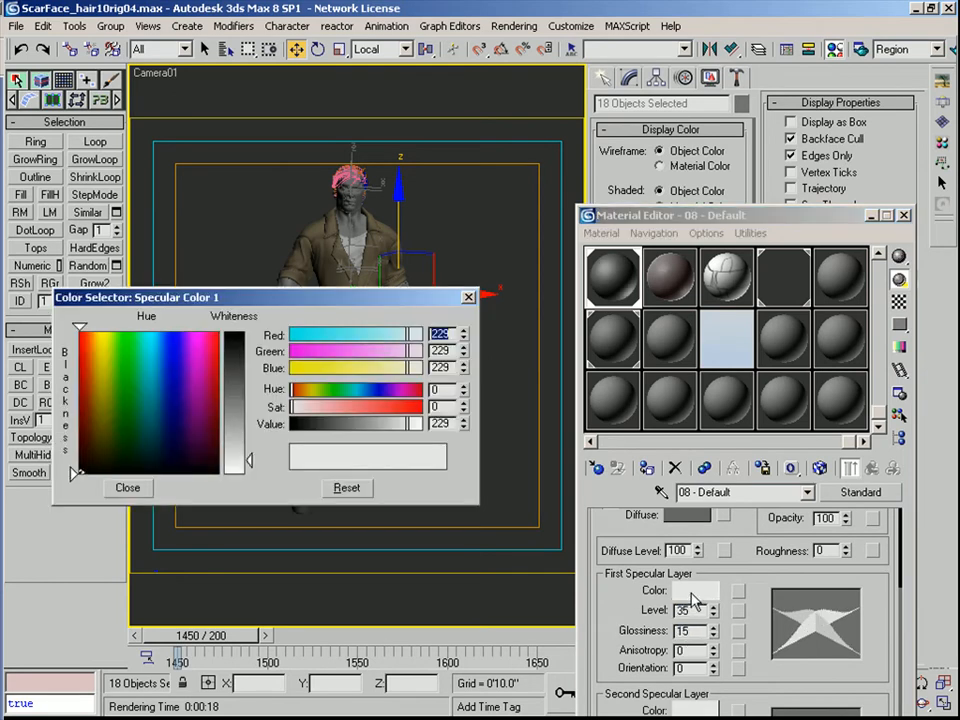
pyautogui.moveTo(377, 390); pyautogui.dragTo(360, 390)
pyautogui.moveTo(303, 407); pyautogui.dragTo(320, 407)
pyautogui.moveTo(405, 424); pyautogui.dragTo(394, 427)
pyautogui.click(128, 488)
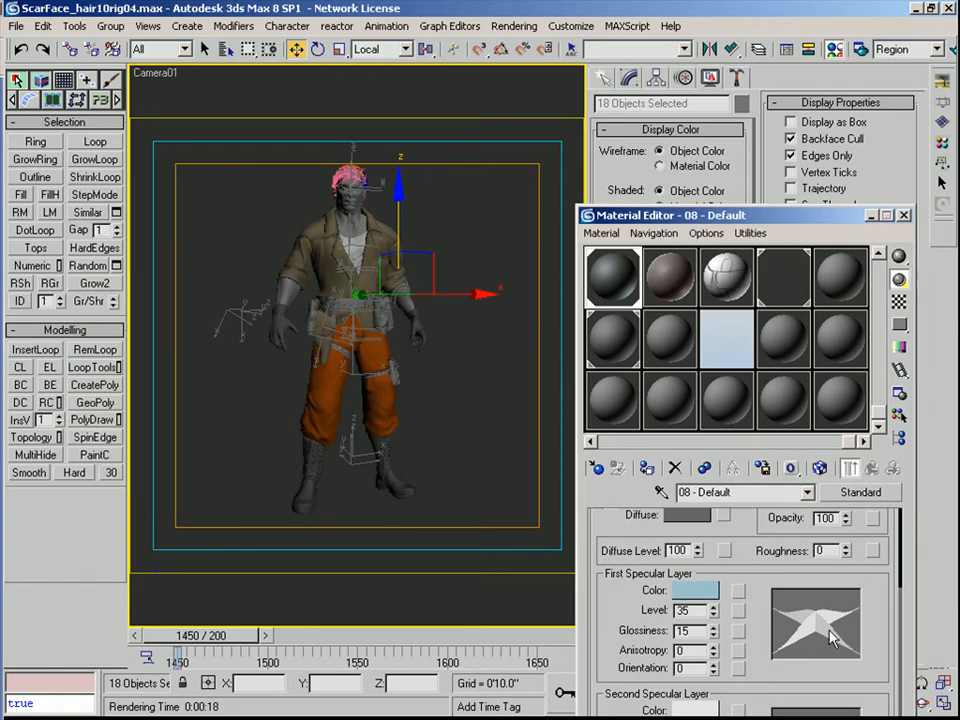
# Set the first specular layer's level to 55 and glossiness to 25
pyautogui.click(686, 612)
pyautogui.write('55')
pyautogui.press('Return')
pyautogui.doubleClick(688, 632)
pyautogui.write('25')
pyautogui.press('Return')
# Darken the diffuse color to a neutral grey of value 73 and tint the second specular layer's color pale green
pyautogui.click(688, 516)
pyautogui.moveTo(354, 426); pyautogui.dragTo(298, 440)
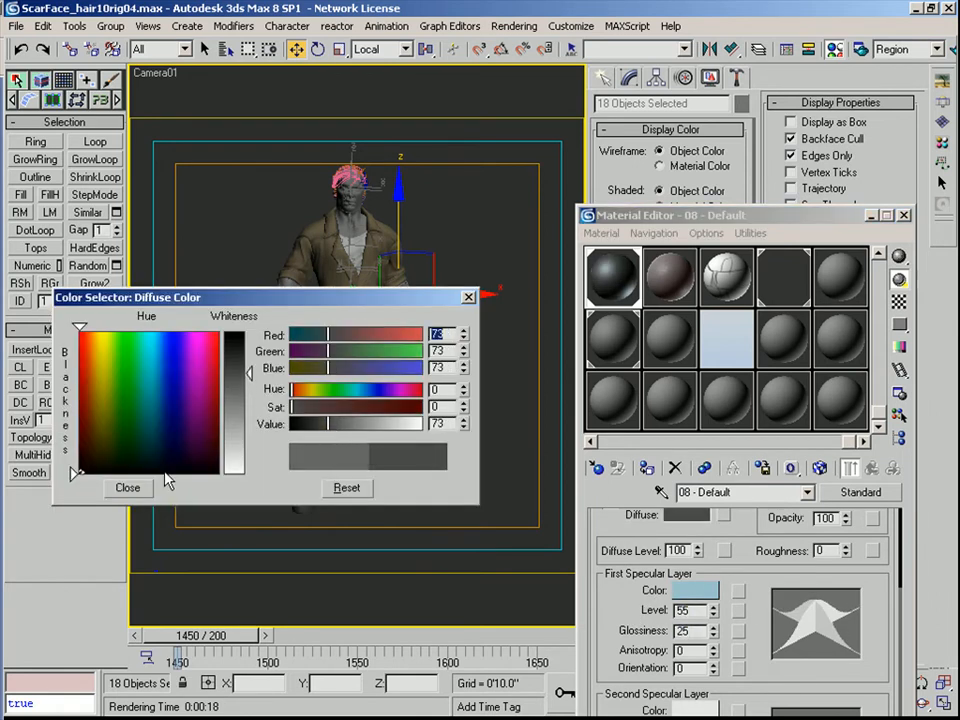
pyautogui.click(127, 487)
pyautogui.scroll(-3, 600, 618)
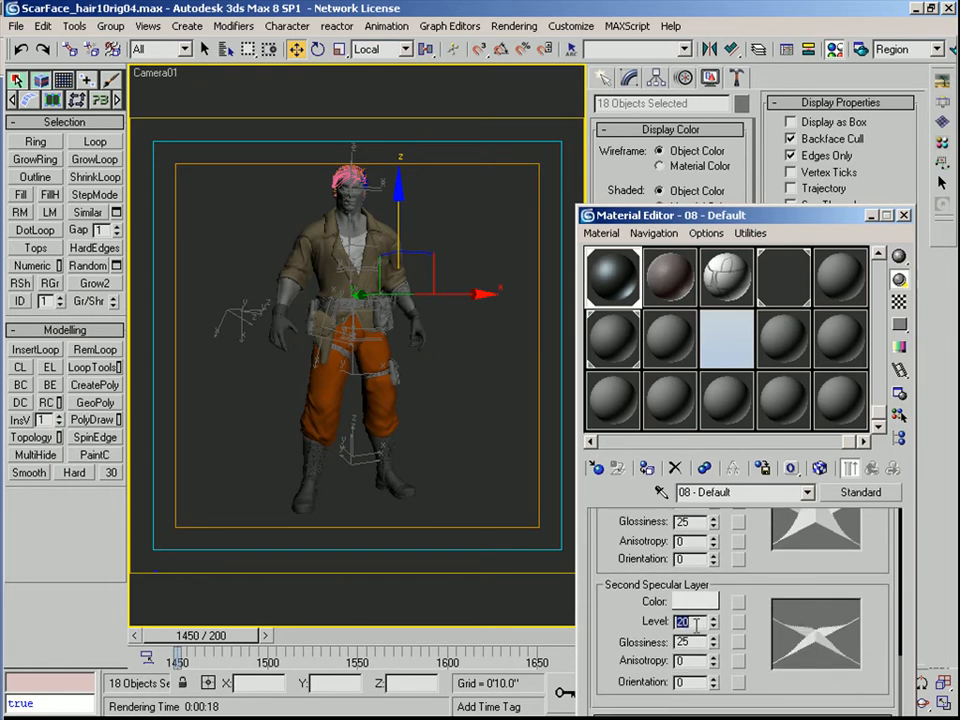
pyautogui.click(697, 601)
pyautogui.moveTo(322, 393); pyautogui.dragTo(309, 406)
pyautogui.click(127, 488)
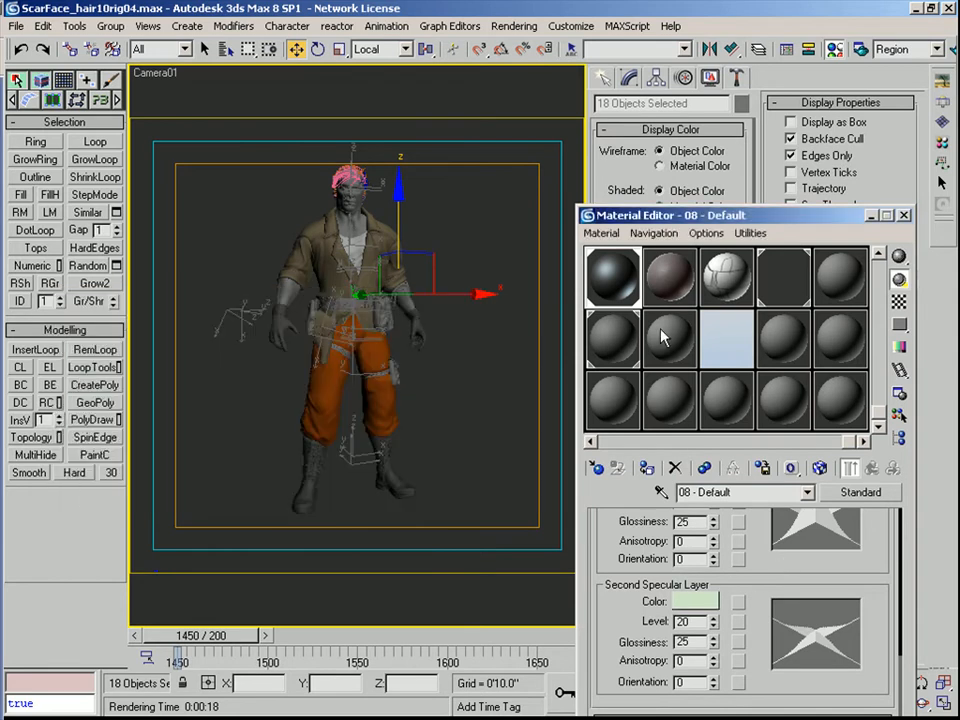
# Reselect the 08 - Default material and expand its map list
pyautogui.click(616, 345)
pyautogui.click(617, 293)
pyautogui.moveTo(740, 215); pyautogui.dragTo(714, 56)
pyautogui.click(686, 594)
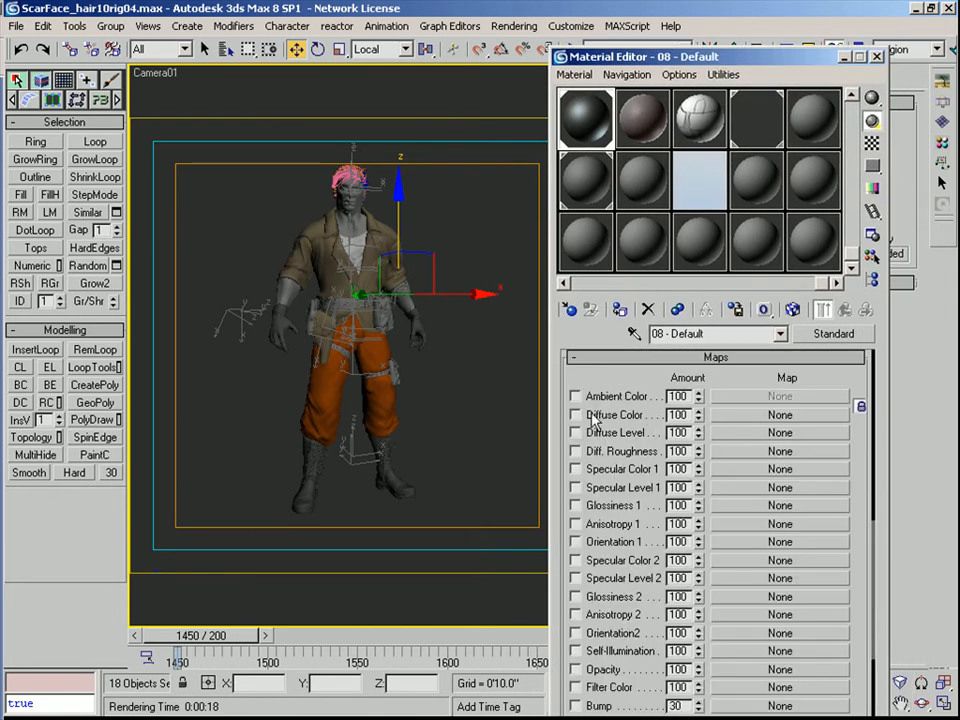
pyautogui.click(782, 414)
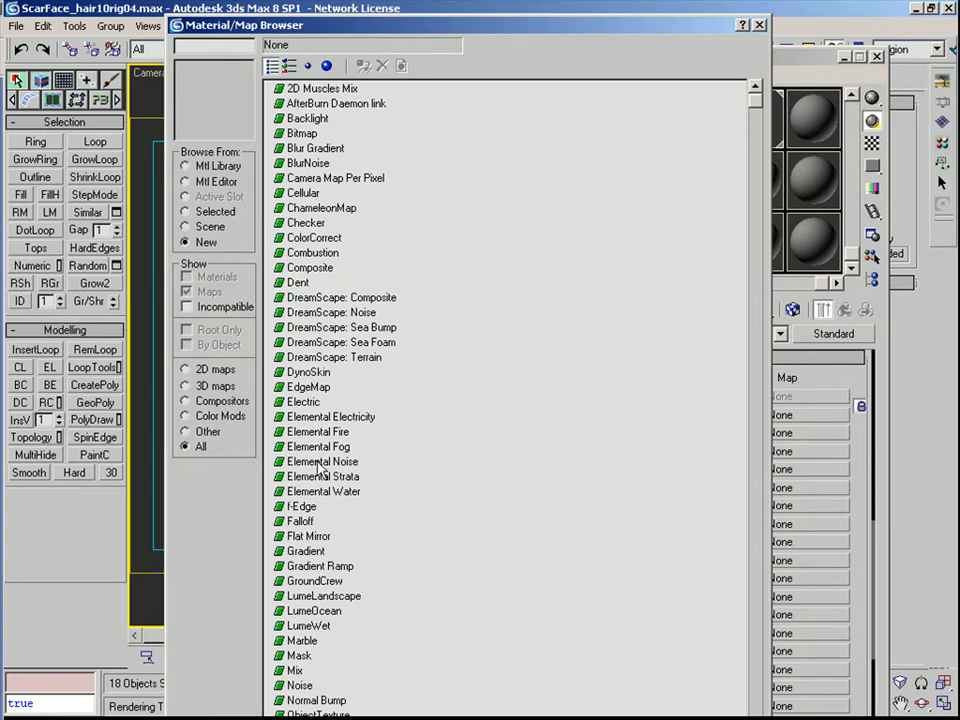
pyautogui.click(308, 372)
pyautogui.click(759, 25)
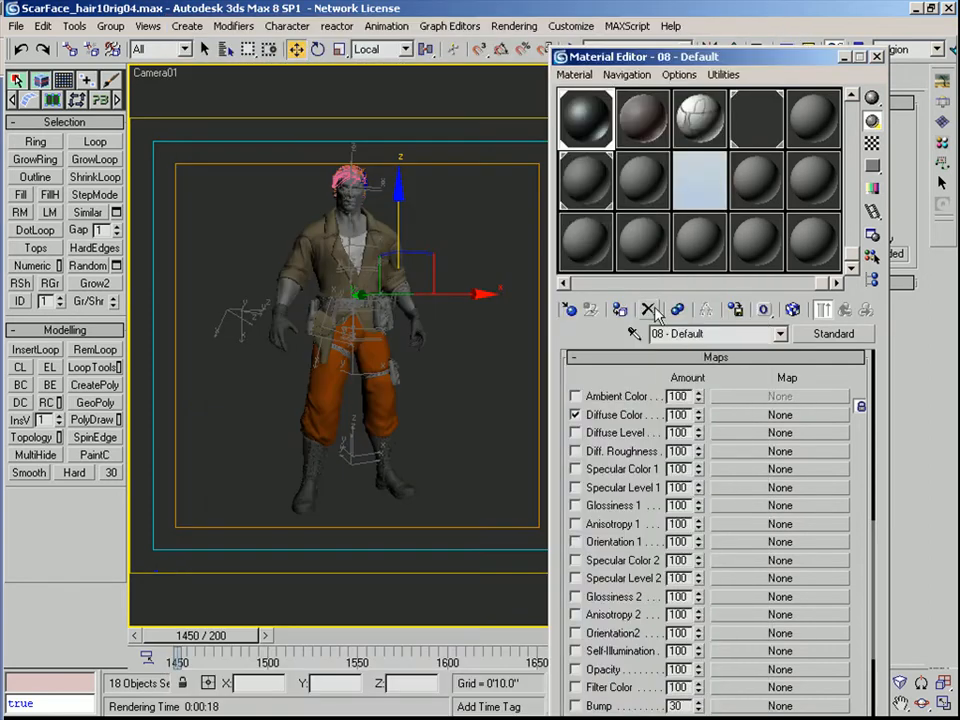
pyautogui.click(563, 285)
pyautogui.click(855, 93)
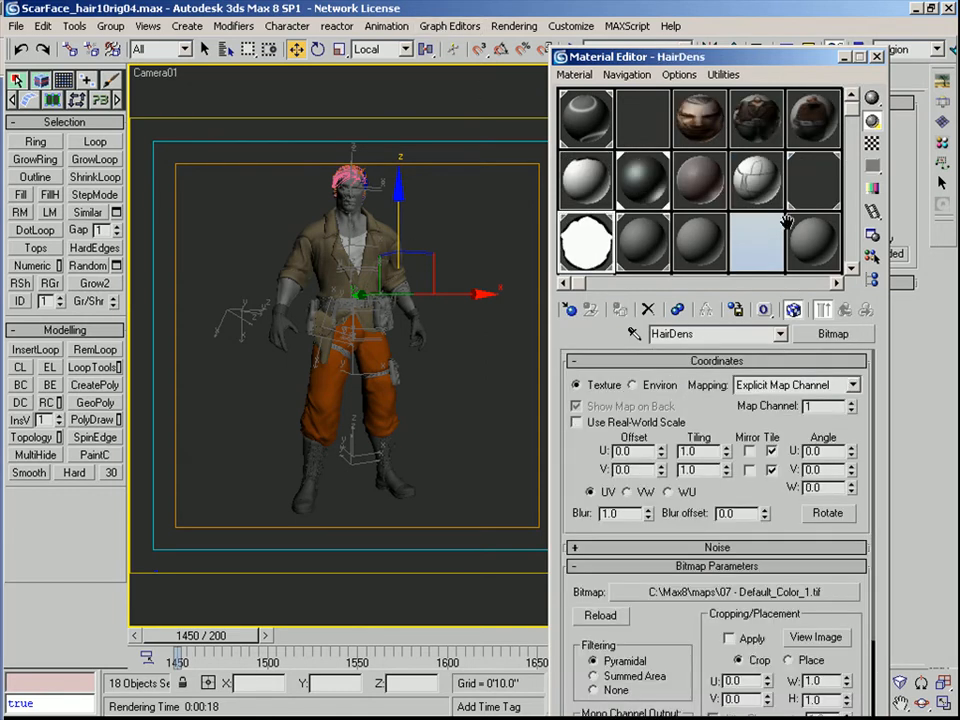
# Assign a Noise map to the Diffuse Color of the 08 - Default material and set the noise size to 0.01
pyautogui.click(641, 185)
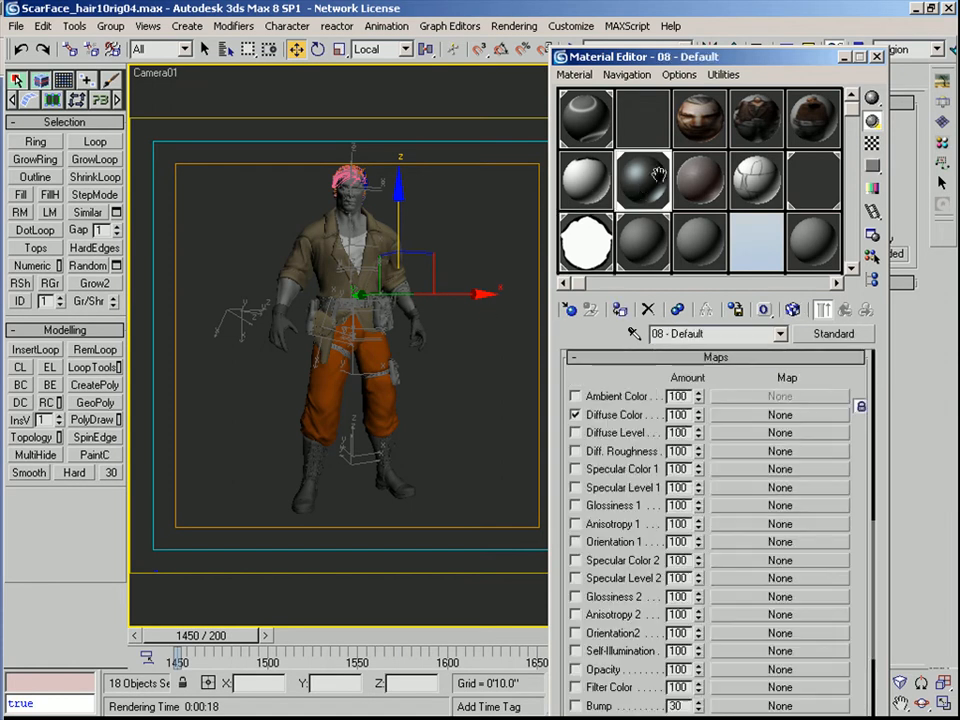
pyautogui.click(780, 414)
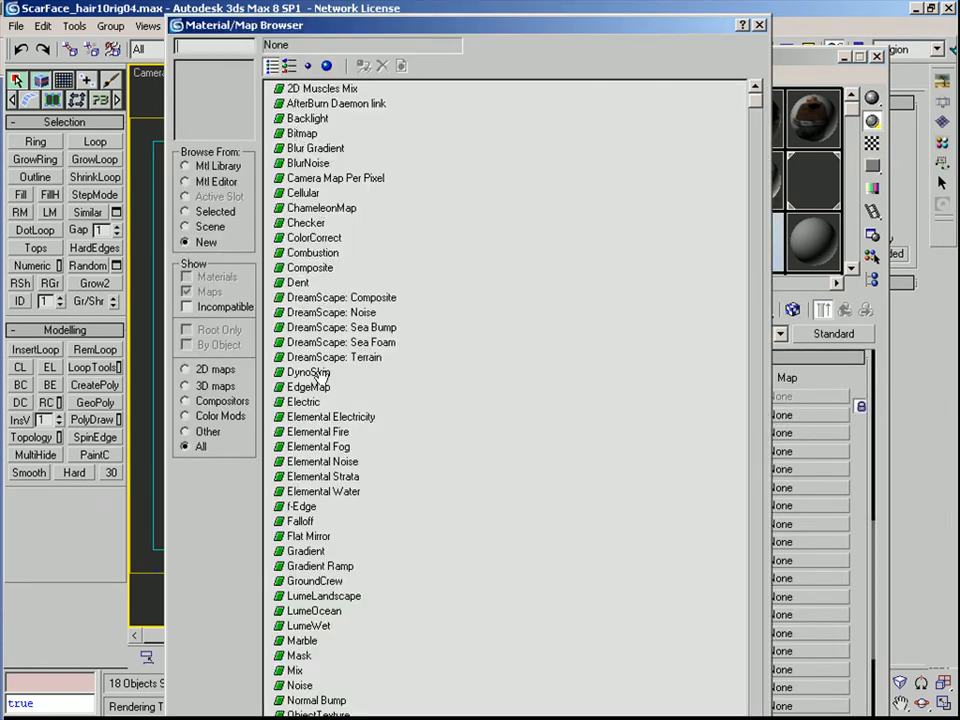
pyautogui.doubleClick(299, 686)
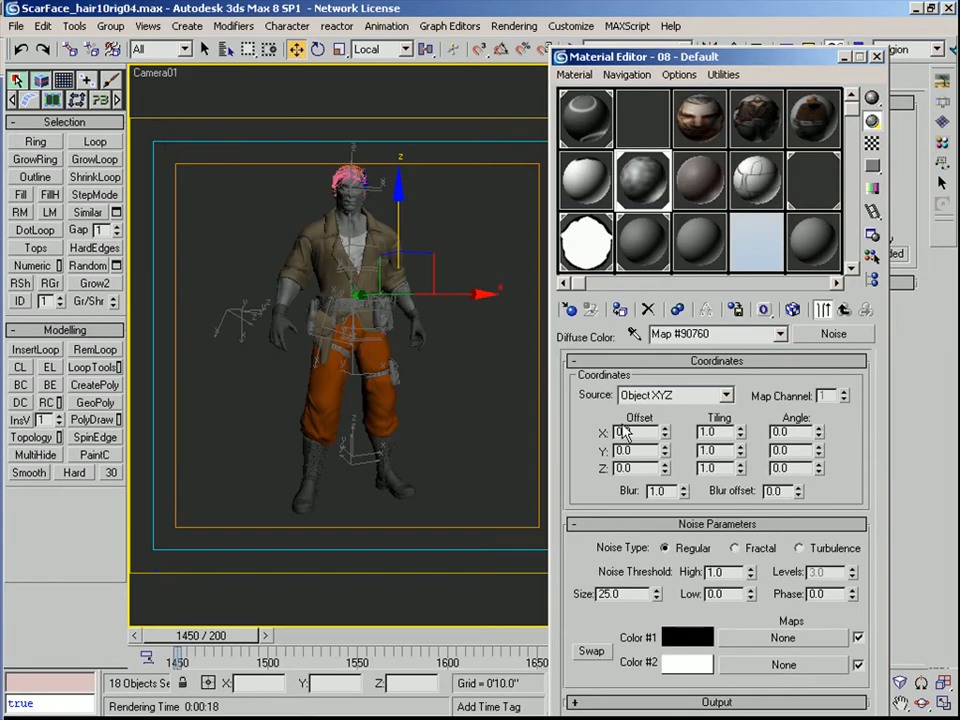
pyautogui.write('0.01')
pyautogui.press('Return')
# Open a magnified preview of the material sample and set the high and low noise thresholds both to 0.5
pyautogui.doubleClick(650, 187)
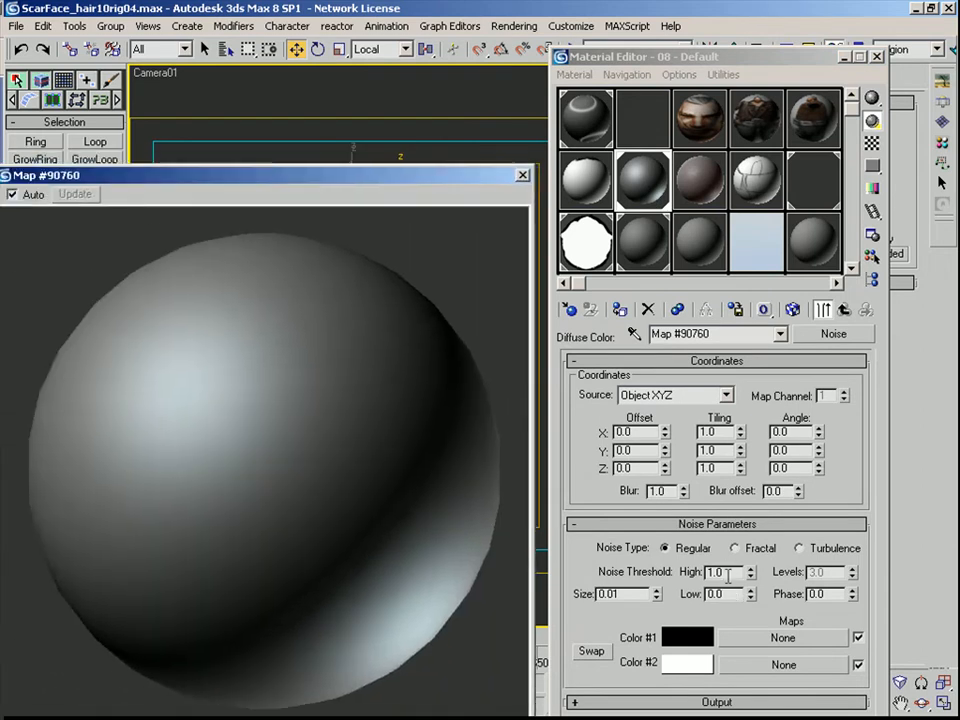
pyautogui.doubleClick(722, 572)
pyautogui.write('5')
pyautogui.press('Return')
pyautogui.moveTo(731, 594); pyautogui.dragTo(648, 583)
pyautogui.write('.5')
pyautogui.press('Return')
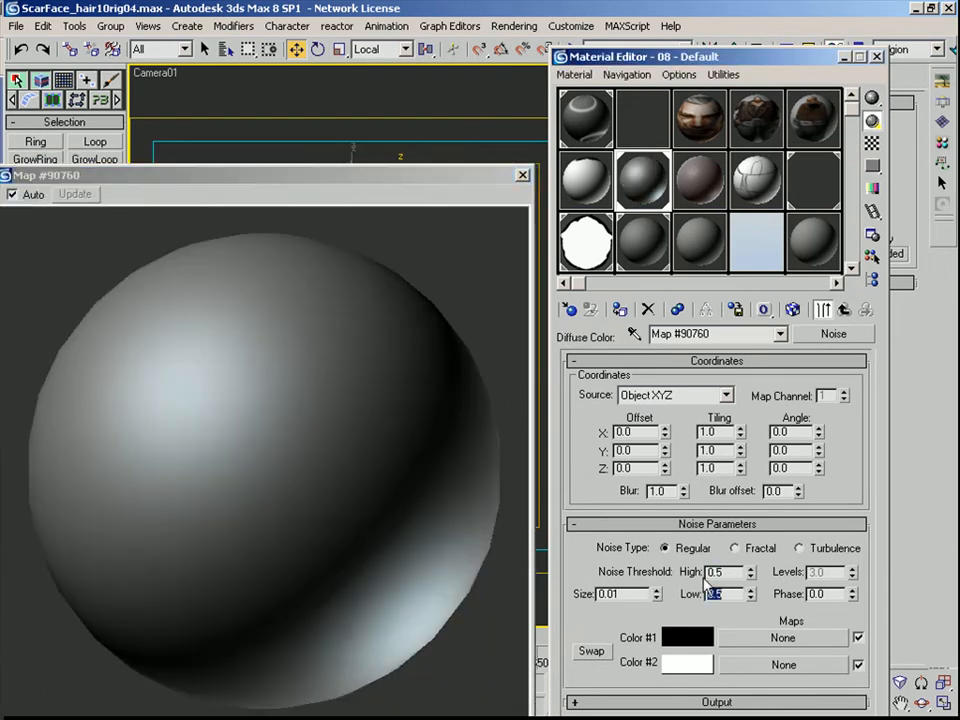
# Keep Object XYZ as the noise coordinate source and set the X, Y and Z tiling to 55
pyautogui.click(665, 396)
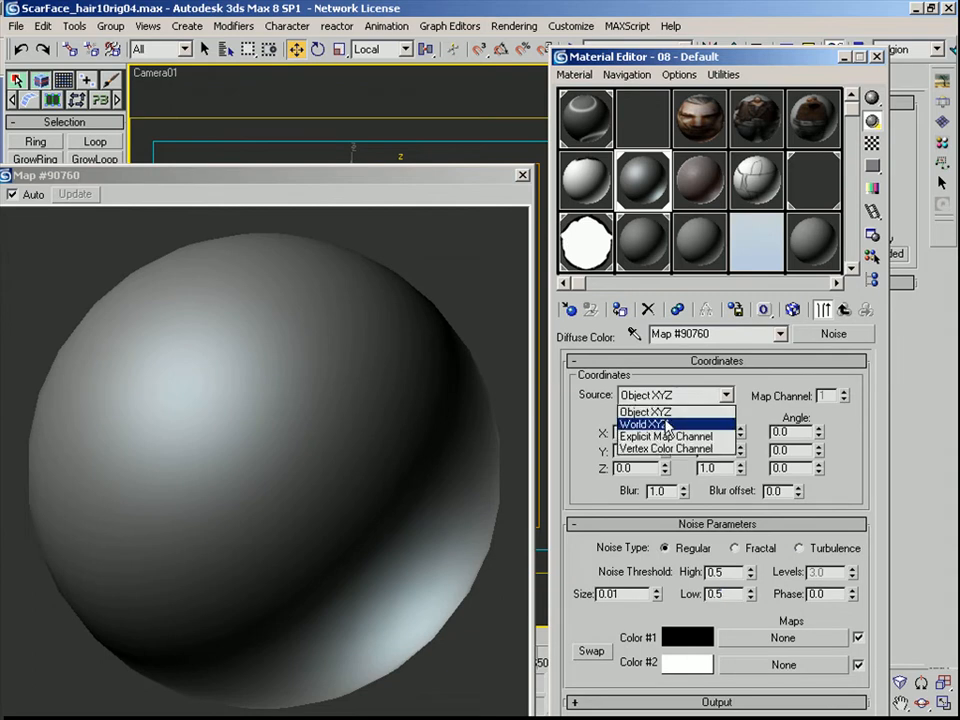
pyautogui.click(645, 408)
pyautogui.moveTo(724, 432); pyautogui.dragTo(683, 446)
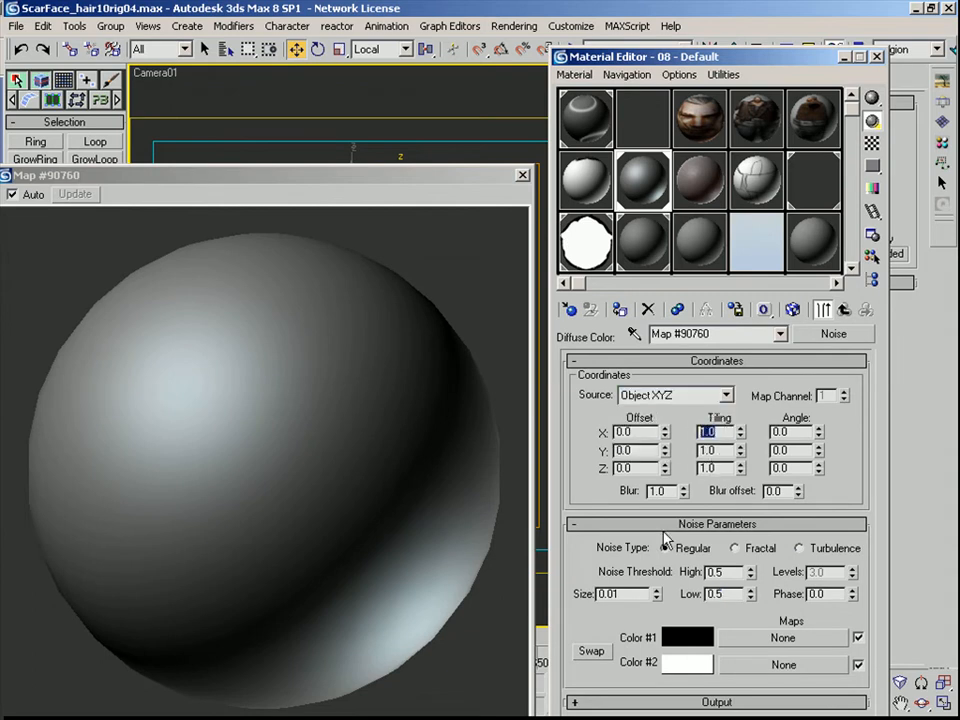
pyautogui.write('55')
pyautogui.press('Tab')
pyautogui.write('55')
pyautogui.press('Tab')
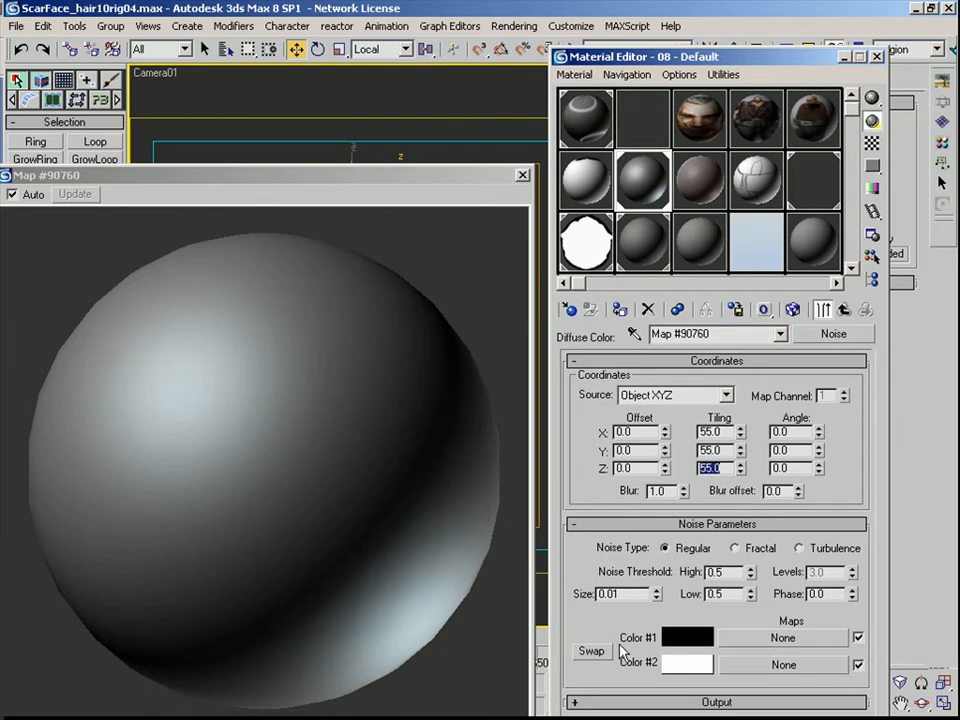
# Try noise sizes of 1 and 55, settle on a size of 15, and close the magnified preview
pyautogui.doubleClick(631, 594)
pyautogui.write('1')
pyautogui.press('Return')
pyautogui.write('55')
pyautogui.press('Return')
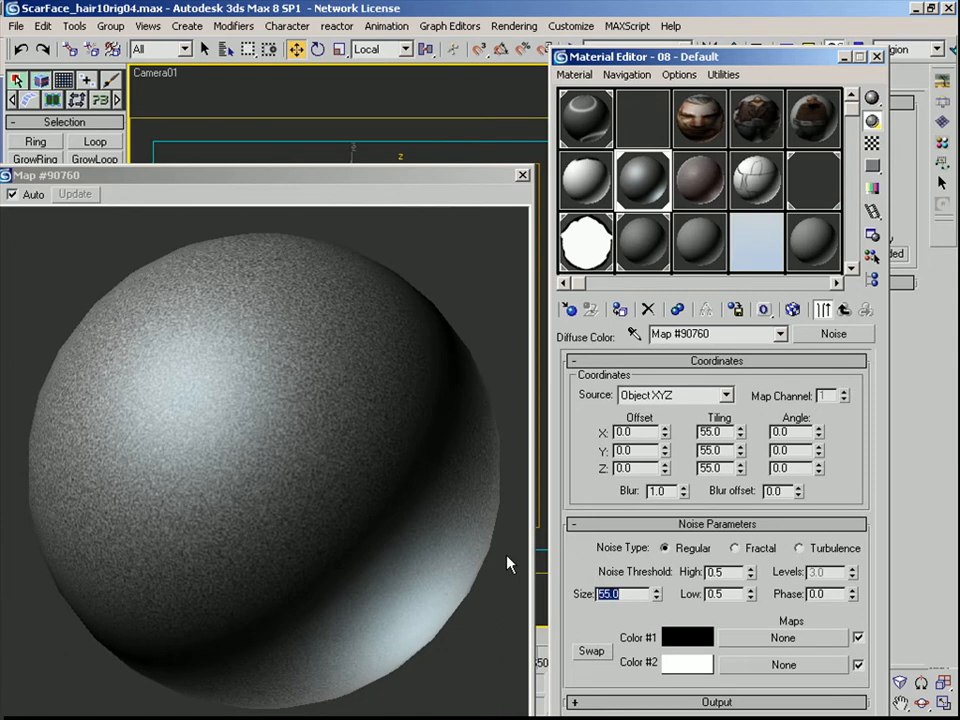
pyautogui.write('15')
pyautogui.press('Return')
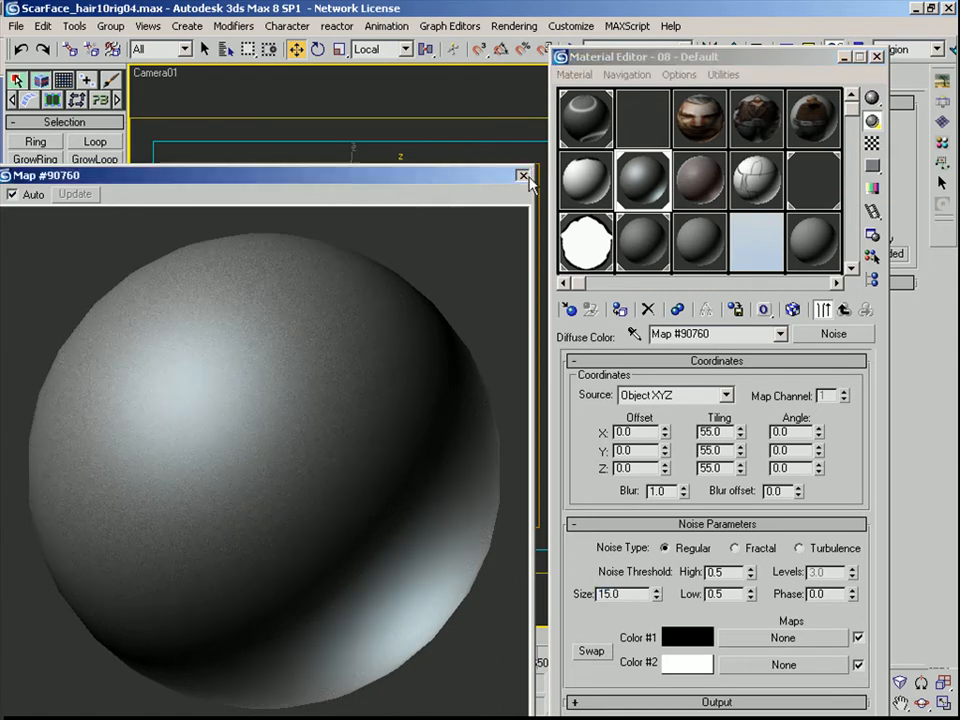
pyautogui.click(522, 175)
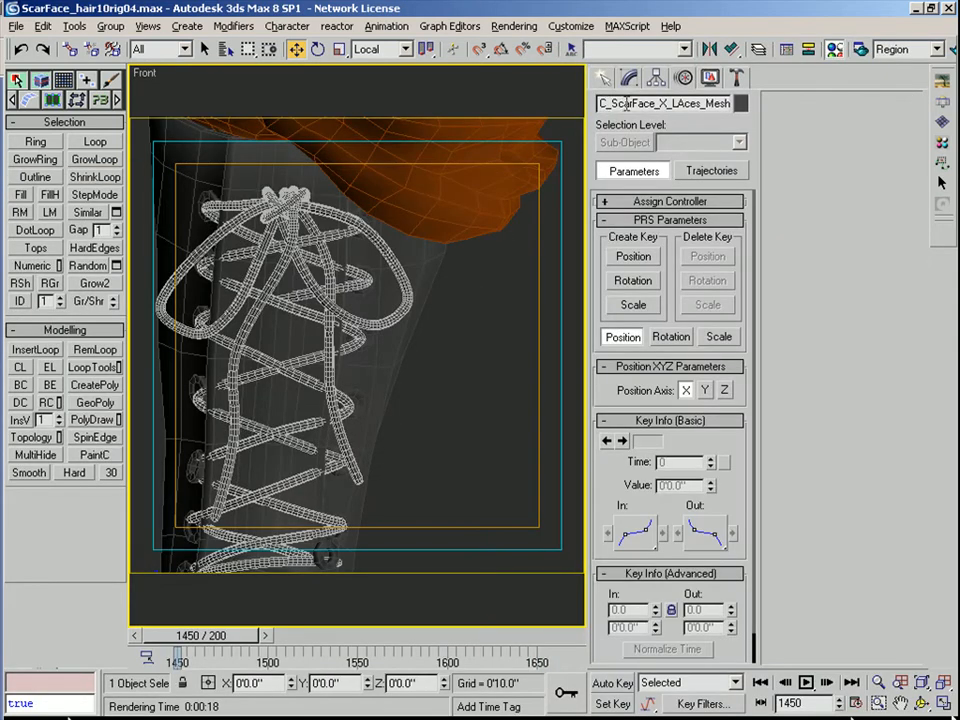
# Go to the base Editable Spline in the modifier stack of the C_ScarFace_X_LAces_Mesh laces and view the lacing
pyautogui.click(630, 80)
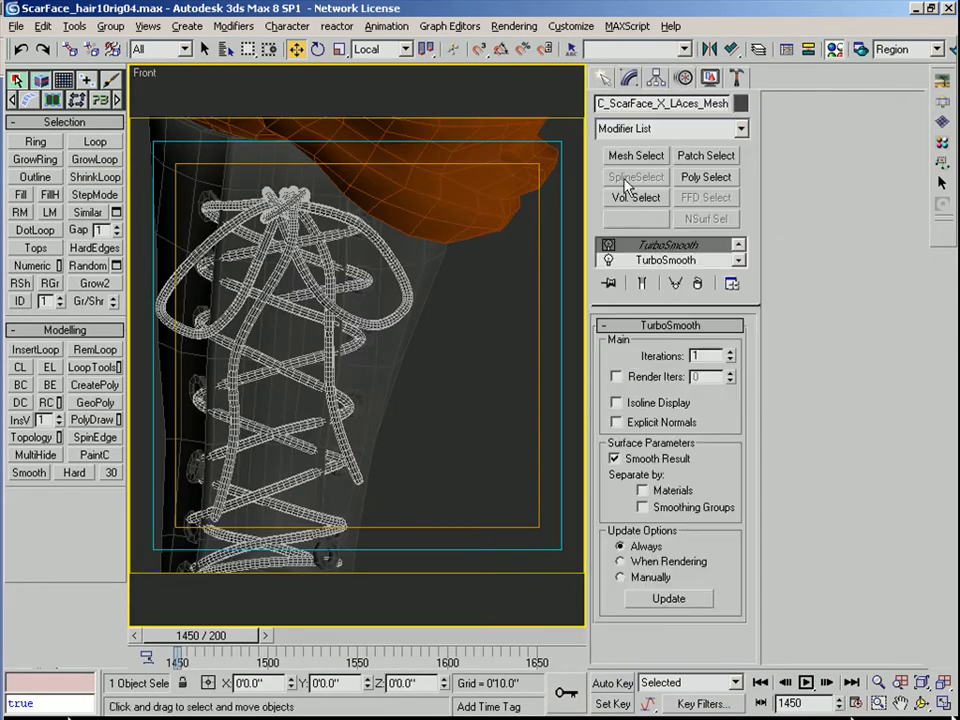
pyautogui.click(738, 261)
pyautogui.click(738, 261)
pyautogui.click(728, 254)
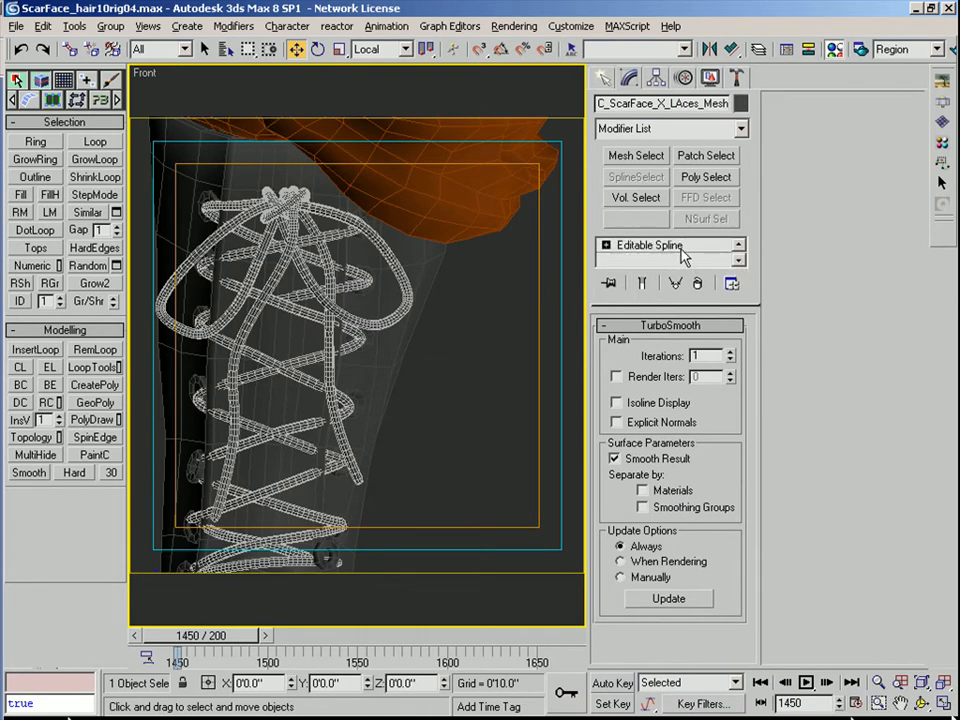
pyautogui.moveTo(568, 430); pyautogui.dragTo(235, 320, button='middle')
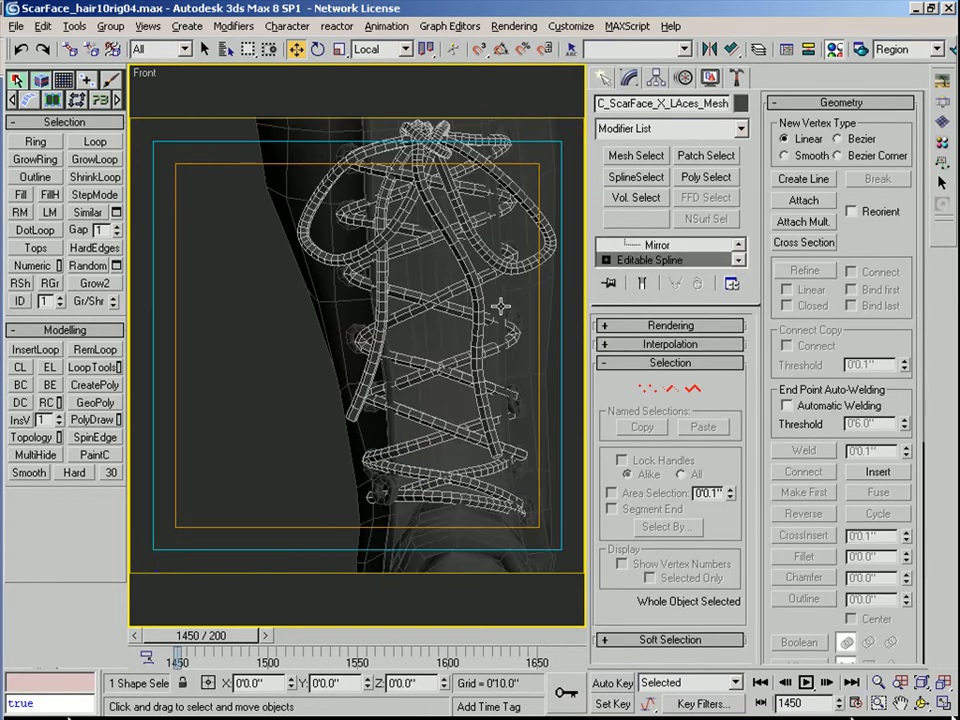
# Show the laces spline's rendering settings and reduce its radial cross-section to 3 sides
pyautogui.scroll(1, 506, 317)
pyautogui.click(670, 326)
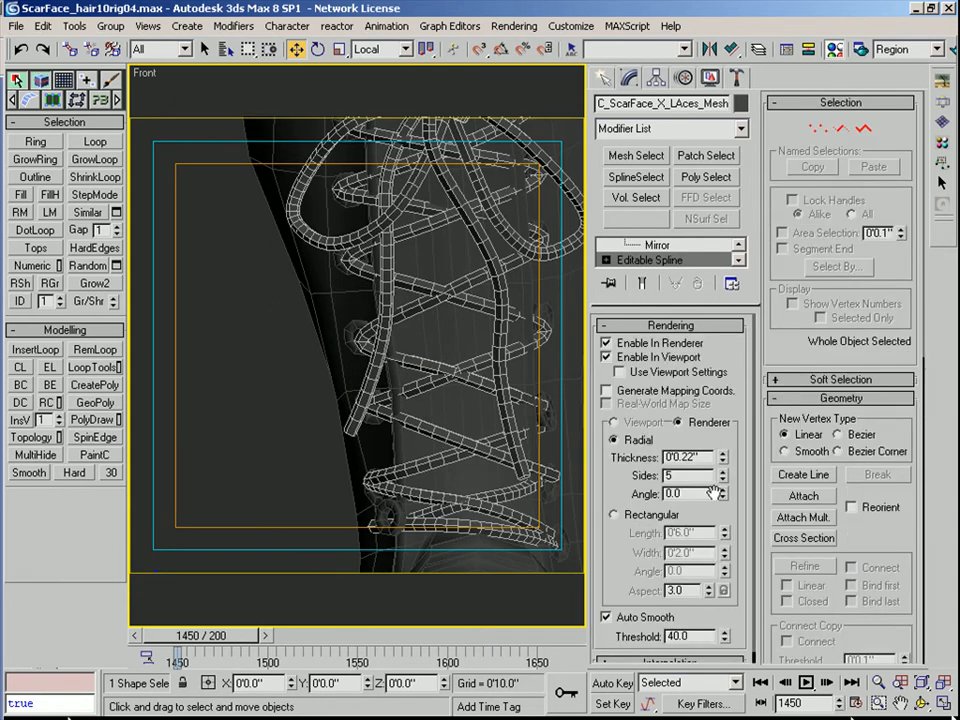
pyautogui.click(723, 481)
pyautogui.click(723, 481)
pyautogui.keyDown('alt'); pyautogui.moveTo(486, 436); pyautogui.dragTo(511, 477, button='middle'); pyautogui.keyUp('alt')
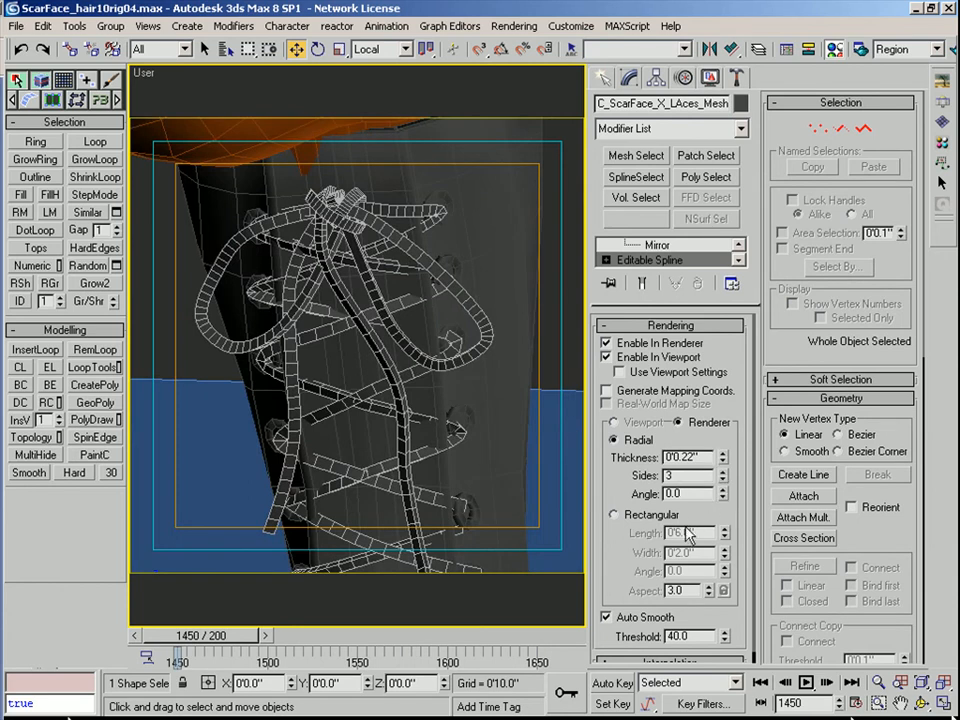
# Set the auto smooth threshold to 45.2, try a rectangular cross-section on the laces, and return to radial
pyautogui.moveTo(624, 555); pyautogui.dragTo(680, 460)
pyautogui.moveTo(725, 624); pyautogui.dragTo(727, 628)
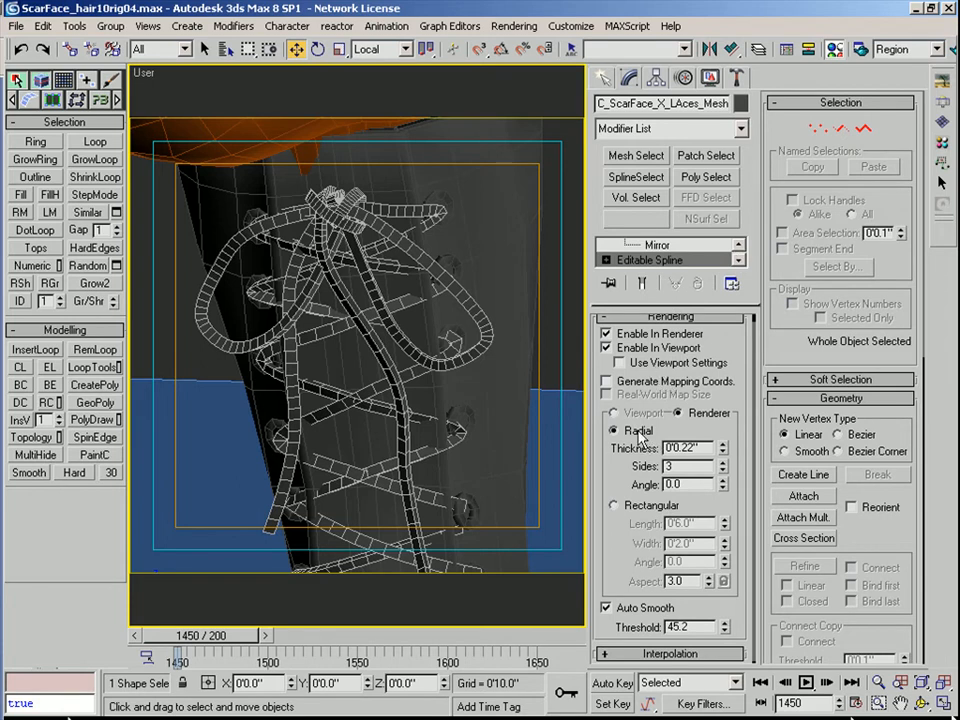
pyautogui.click(614, 505)
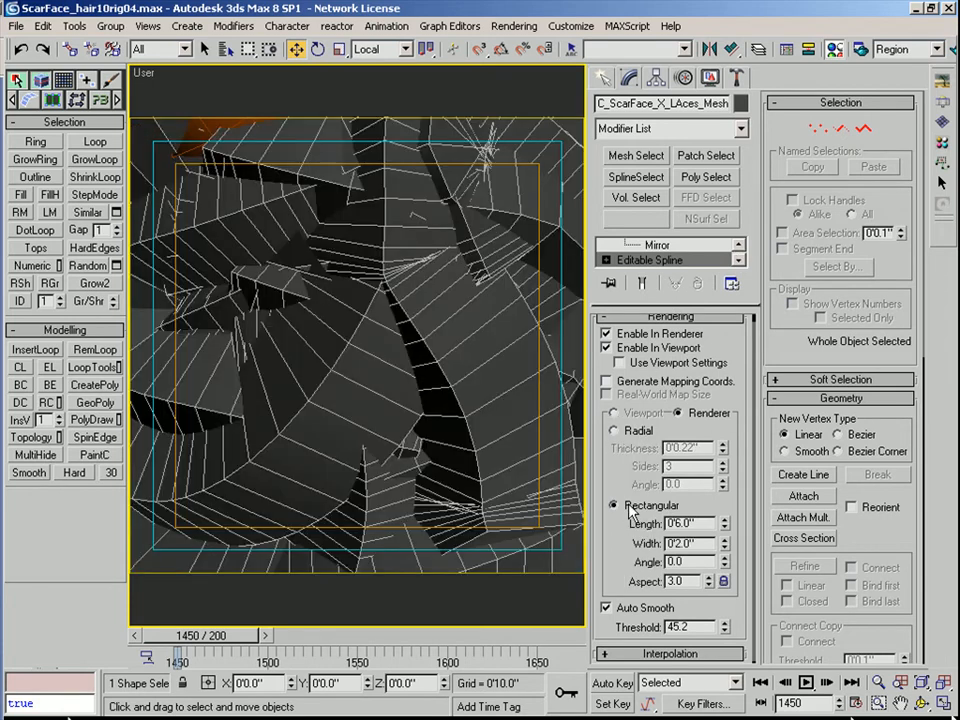
pyautogui.click(614, 430)
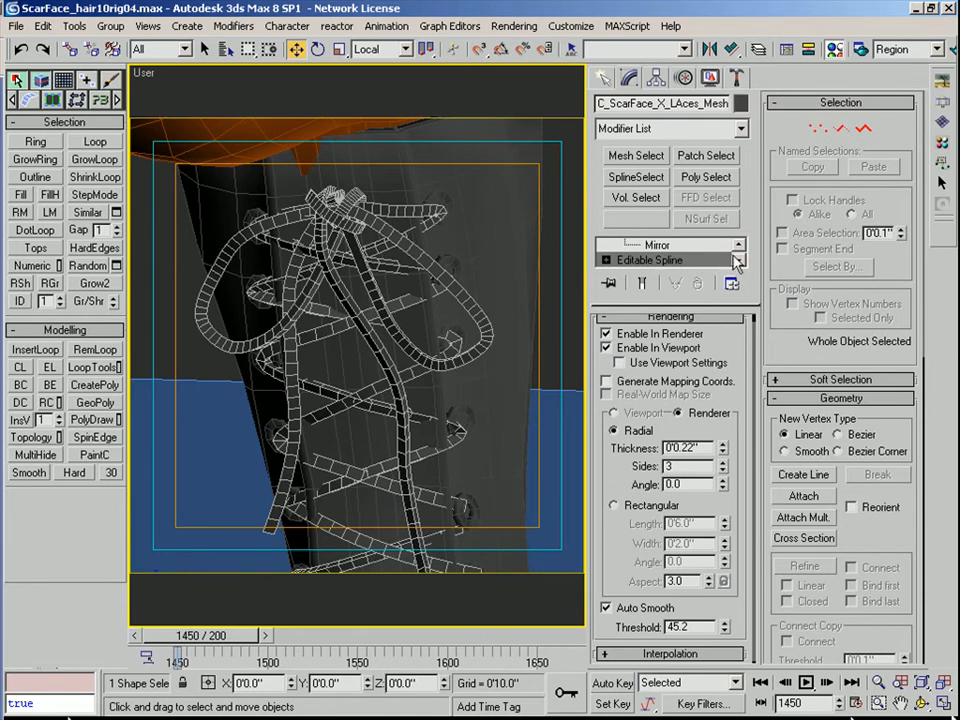
# Collapse the laces' stack below the two TurboSmooth modifiers, merging the Symmetry and spline into an Editable Poly
pyautogui.moveTo(705, 308); pyautogui.dragTo(694, 452)
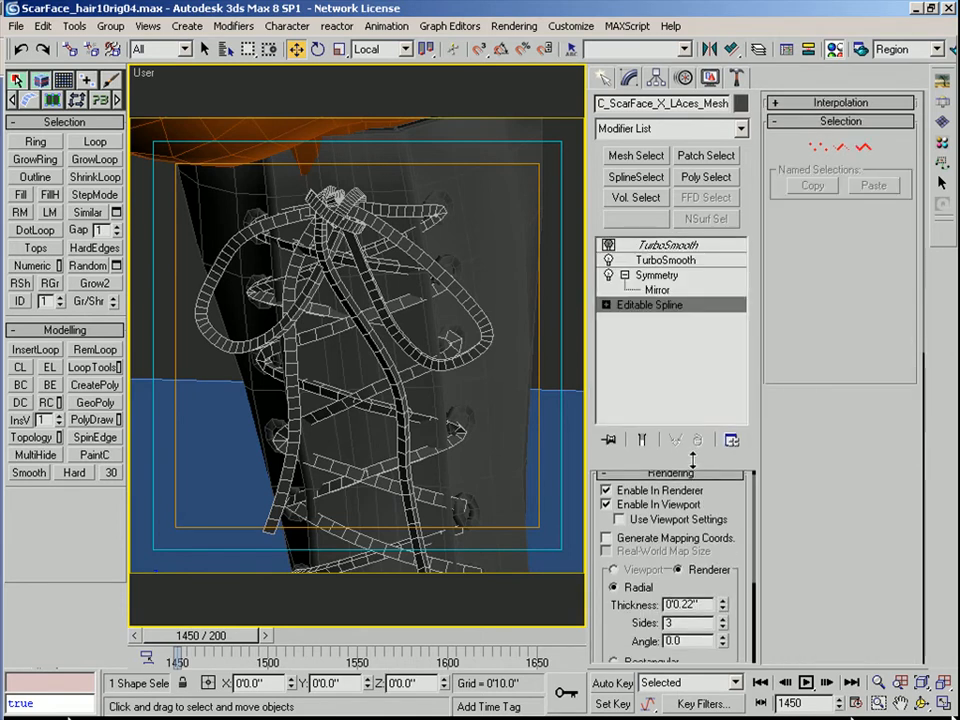
pyautogui.rightClick(665, 275)
pyautogui.click(700, 408)
pyautogui.click(660, 278)
pyautogui.click(743, 133)
pyautogui.scroll(-10, 650, 90)
pyautogui.click(640, 92)
pyautogui.rightClick(668, 276)
pyautogui.click(719, 417)
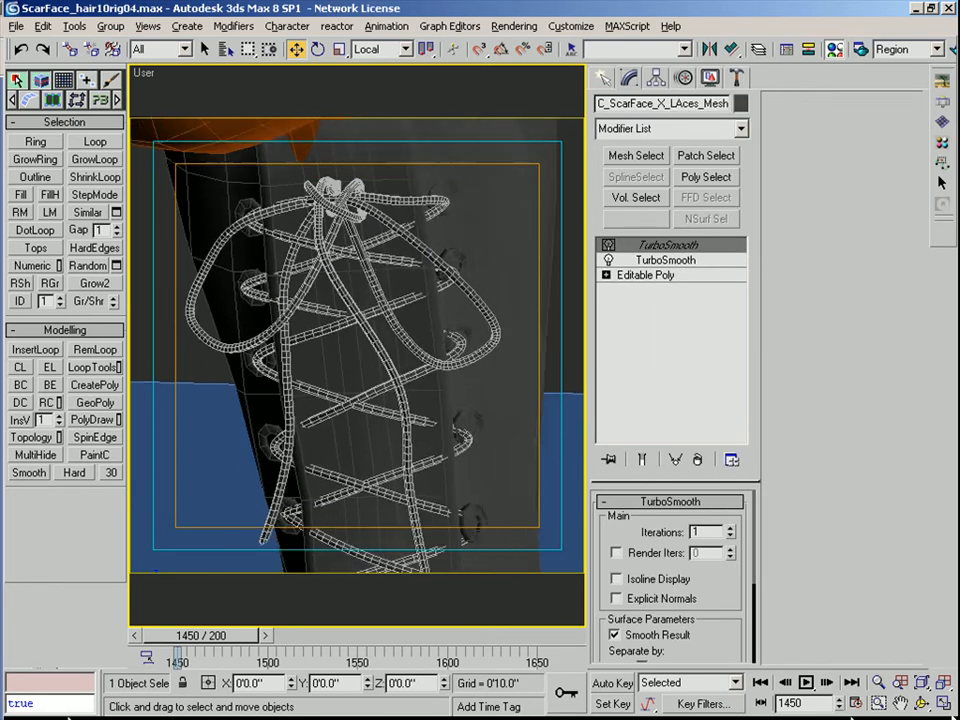
# Enter edge editing on the laces' Editable Poly and select edge loops running along the lace strands
pyautogui.scroll(5, 490, 310)
pyautogui.scroll(-8, 497, 321)
pyautogui.click(641, 277)
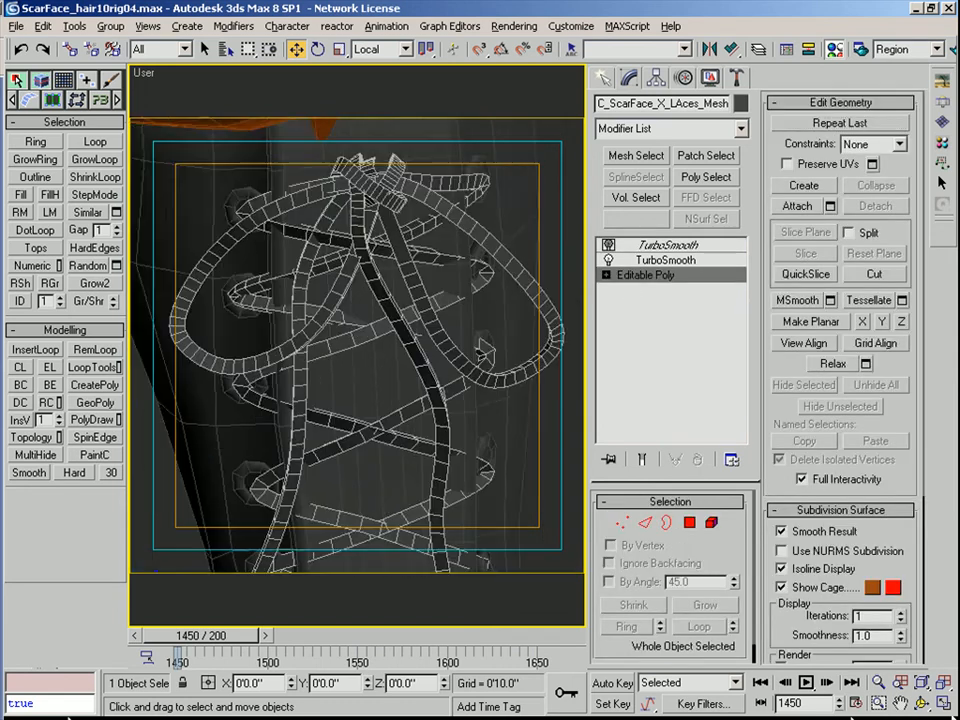
pyautogui.scroll(4, 317, 433)
pyautogui.press('2')
pyautogui.click(320, 434)
pyautogui.moveTo(322, 436)
pyautogui.keyDown('alt'); pyautogui.mouseDown(button='middle')
pyautogui.moveTo(360, 433)
pyautogui.moveTo(394, 489)
pyautogui.moveTo(311, 471)
pyautogui.mouseUp(button='middle'); pyautogui.keyUp('alt')
pyautogui.hotkey('alt', 'l')
pyautogui.scroll(2, 394, 489)
pyautogui.press('F3')
pyautogui.click(303, 467)
pyautogui.hotkey('alt', 'l')
pyautogui.press('F3')
# Select an edge loop on a lace strand beside an eyelet from a side view, and leave edge editing
pyautogui.keyDown('alt'); pyautogui.moveTo(392, 465); pyautogui.dragTo(366, 466, button='middle'); pyautogui.keyUp('alt')
pyautogui.moveTo(355, 466); pyautogui.dragTo(368, 466)
pyautogui.keyDown('alt'); pyautogui.moveTo(368, 466); pyautogui.dragTo(550, 420, button='middle'); pyautogui.keyUp('alt')
pyautogui.click(296, 442)
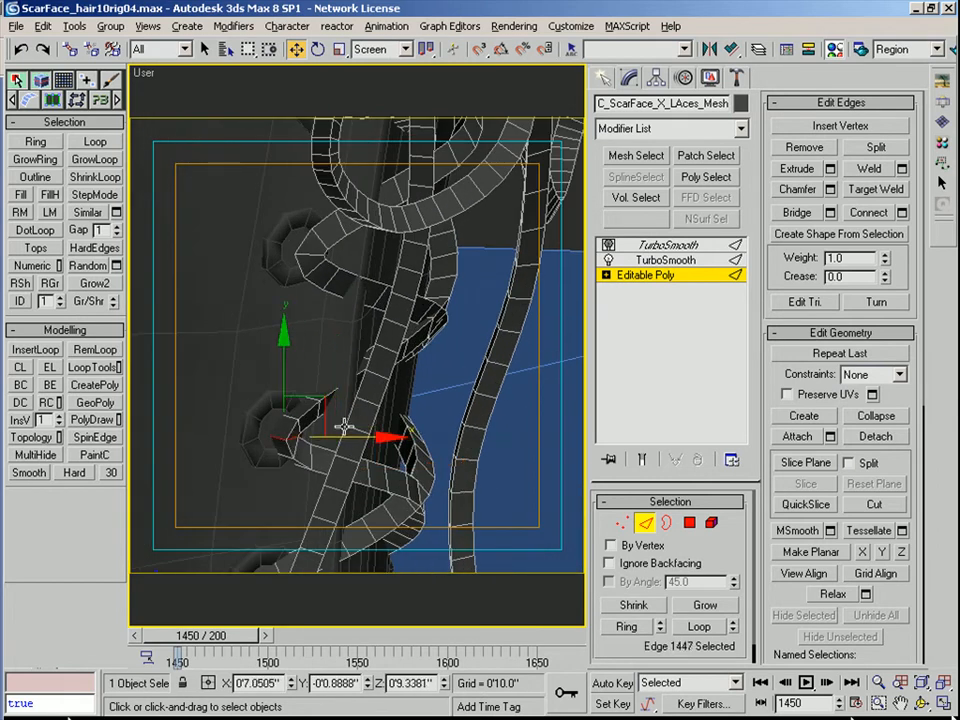
pyautogui.keyDown('alt'); pyautogui.moveTo(336, 431); pyautogui.dragTo(356, 435, button='middle'); pyautogui.keyUp('alt')
pyautogui.hotkey('alt', 'l')
pyautogui.scroll(-4, 356, 435)
pyautogui.click(645, 522)
# Select the C_ScarFace_X_Boots_Mesh object and attach the laces to its base Editable Poly
pyautogui.keyDown('alt'); pyautogui.moveTo(430, 500); pyautogui.dragTo(415, 384, button='middle'); pyautogui.keyUp('alt')
pyautogui.click(415, 384)
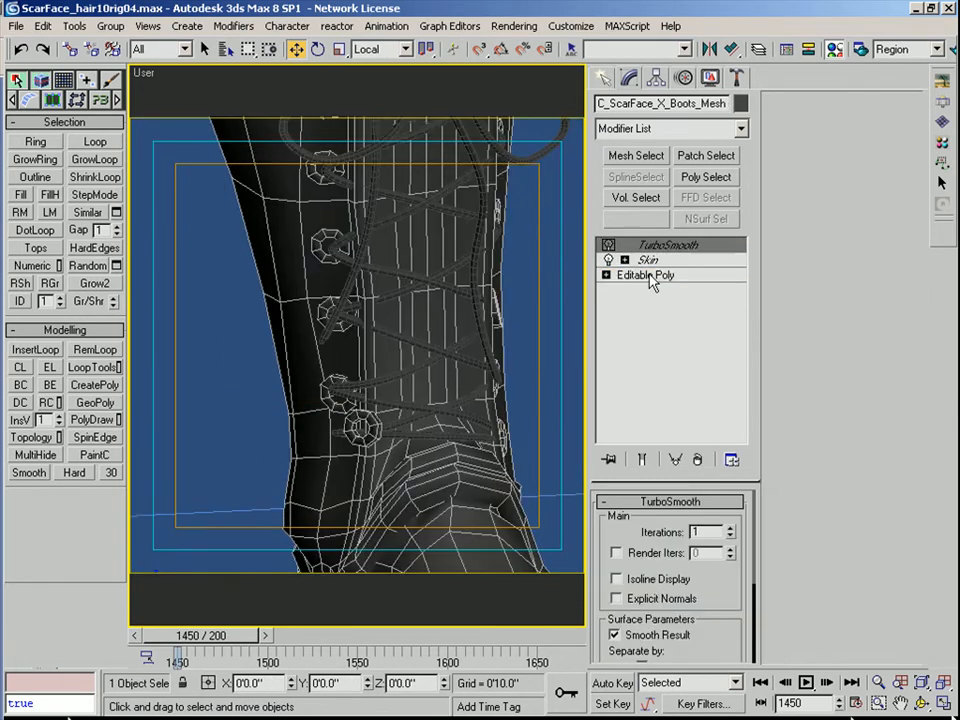
pyautogui.click(807, 207)
pyautogui.click(377, 381)
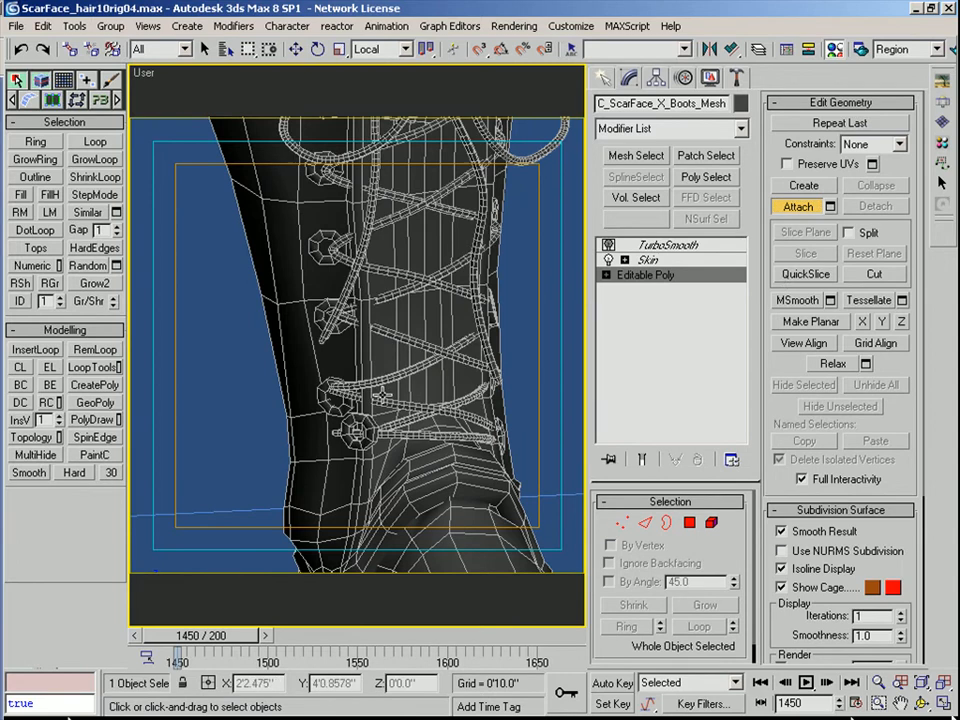
# Enter element editing on the boots mesh and adjust the position of individual lace strands against the boot
pyautogui.scroll(3, 377, 381)
pyautogui.click(711, 523)
pyautogui.click(343, 487)
pyautogui.keyDown('alt'); pyautogui.moveTo(343, 487); pyautogui.dragTo(443, 411, button='middle'); pyautogui.keyUp('alt')
pyautogui.moveTo(440, 404); pyautogui.dragTo(391, 449)
pyautogui.keyDown('alt'); pyautogui.moveTo(452, 442); pyautogui.dragTo(314, 468, button='middle'); pyautogui.keyUp('alt')
pyautogui.moveTo(392, 457); pyautogui.dragTo(421, 439)
pyautogui.keyDown('alt'); pyautogui.moveTo(440, 452); pyautogui.dragTo(500, 426, button='middle'); pyautogui.keyUp('alt')
pyautogui.moveTo(424, 430); pyautogui.dragTo(424, 448)
pyautogui.keyDown('alt'); pyautogui.moveTo(500, 460); pyautogui.dragTo(465, 377, button='middle'); pyautogui.keyUp('alt')
pyautogui.moveTo(333, 378); pyautogui.dragTo(319, 341)
# Pick further lace elements and adjust their placement while checking the fit from several angles
pyautogui.keyDown('alt'); pyautogui.moveTo(320, 341); pyautogui.dragTo(289, 321, button='middle'); pyautogui.keyUp('alt')
pyautogui.click(284, 313)
pyautogui.moveTo(271, 252); pyautogui.dragTo(270, 233)
pyautogui.keyDown('alt'); pyautogui.moveTo(430, 345); pyautogui.dragTo(354, 379, button='middle'); pyautogui.keyUp('alt')
pyautogui.click(369, 410)
pyautogui.moveTo(366, 398); pyautogui.dragTo(366, 396)
pyautogui.keyDown('alt'); pyautogui.moveTo(366, 396); pyautogui.dragTo(350, 428, button='middle'); pyautogui.keyUp('alt')
pyautogui.click(360, 314)
pyautogui.moveTo(350, 361); pyautogui.dragTo(349, 246)
pyautogui.keyDown('alt'); pyautogui.moveTo(349, 246); pyautogui.dragTo(428, 332, button='middle'); pyautogui.keyUp('alt')
# Leave element editing, check the boots with edged faces off, and isolate the boots mesh with its edges displayed
pyautogui.click(714, 524)
pyautogui.press('F4')
pyautogui.click(476, 188)
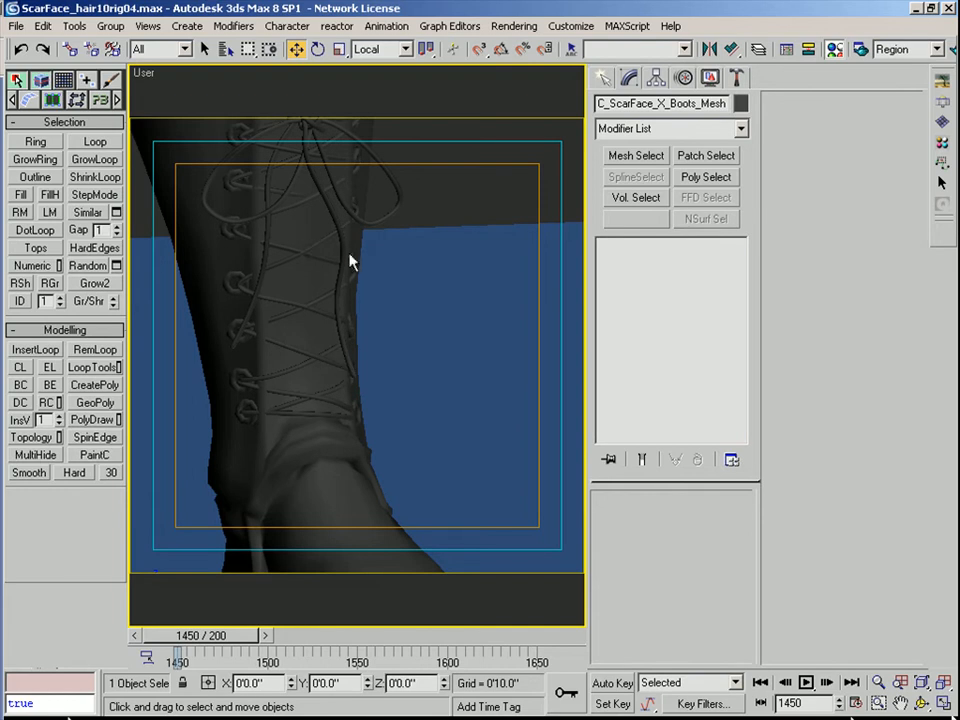
pyautogui.press('F4')
pyautogui.moveTo(357, 345); pyautogui.dragTo(425, 255, button='middle')
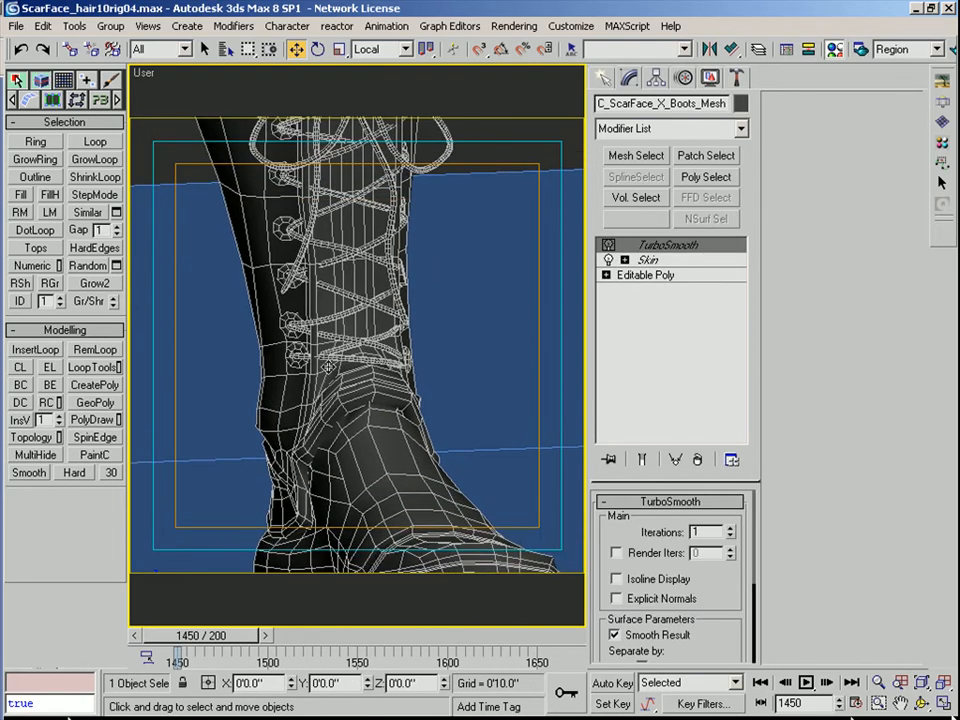
pyautogui.hotkey('alt', 'q')
pyautogui.scroll(5, 490, 370)
pyautogui.press('F4')
pyautogui.press('F3')
pyautogui.moveTo(490, 370)
pyautogui.keyDown('alt'); pyautogui.mouseDown(button='middle')
pyautogui.moveTo(392, 377)
pyautogui.moveTo(336, 418)
pyautogui.moveTo(377, 379)
pyautogui.moveTo(365, 371)
pyautogui.mouseUp(button='middle'); pyautogui.keyUp('alt')
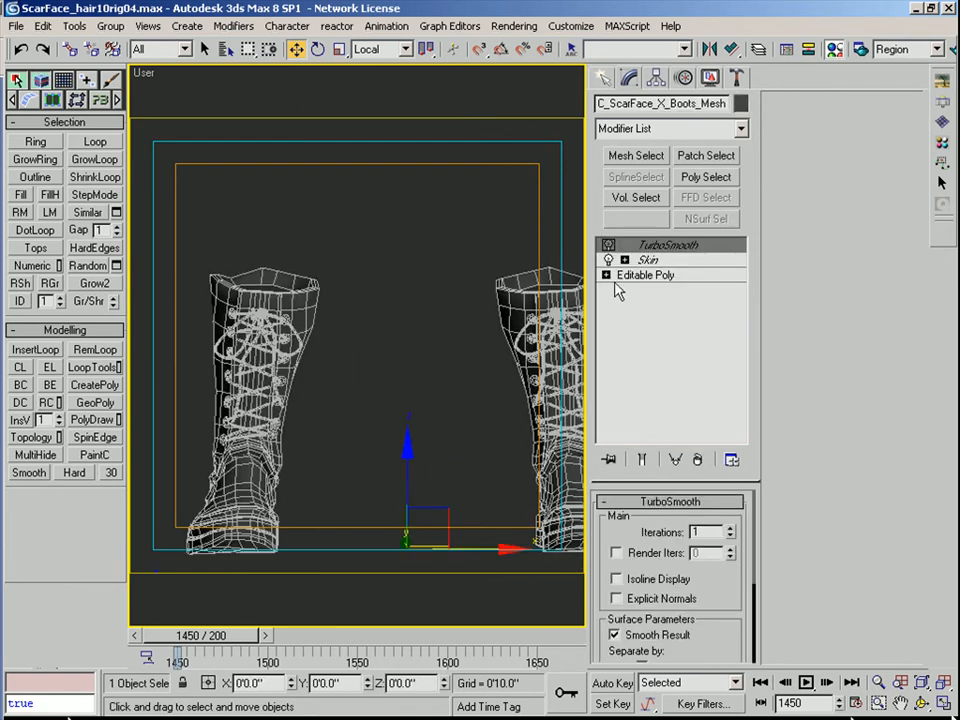
# Add a Symmetry modifier directly above the boots' Editable Poly, below Skin
pyautogui.click(648, 275)
pyautogui.click(741, 128)
pyautogui.write('sk')
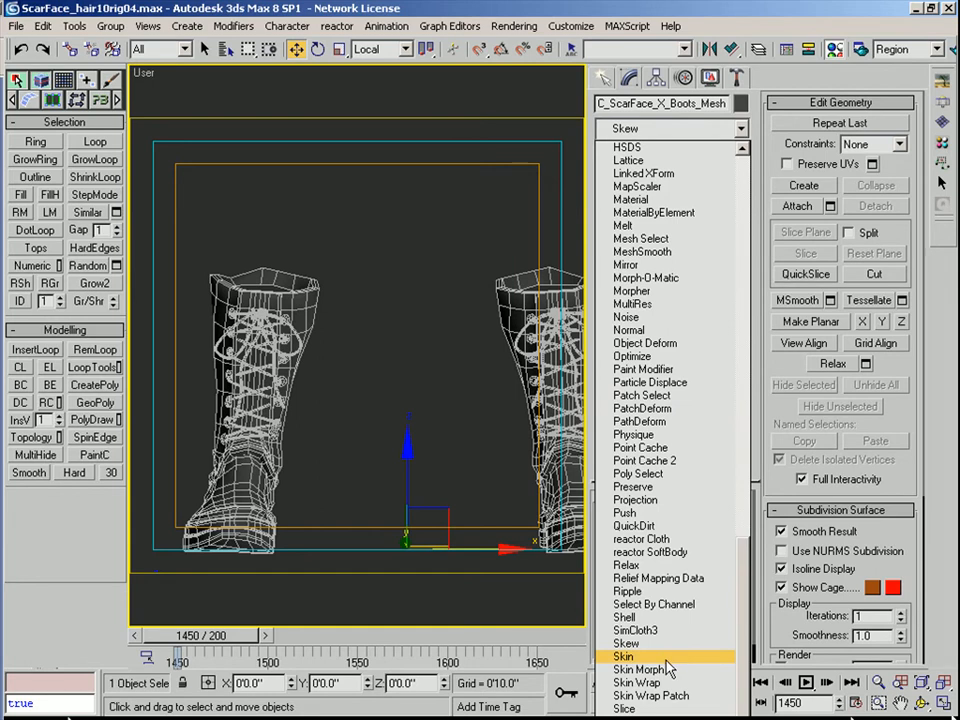
pyautogui.click(742, 128)
pyautogui.click(743, 128)
pyautogui.press('s')
pyautogui.press('s')
pyautogui.press('s')
pyautogui.press('s')
pyautogui.press('s')
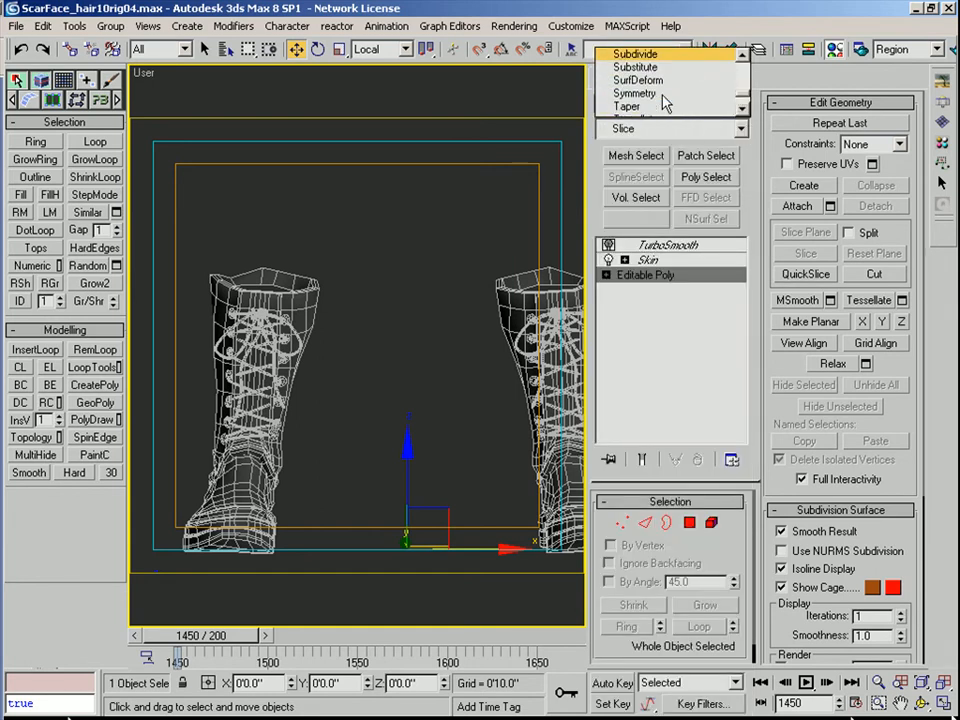
pyautogui.click(636, 92)
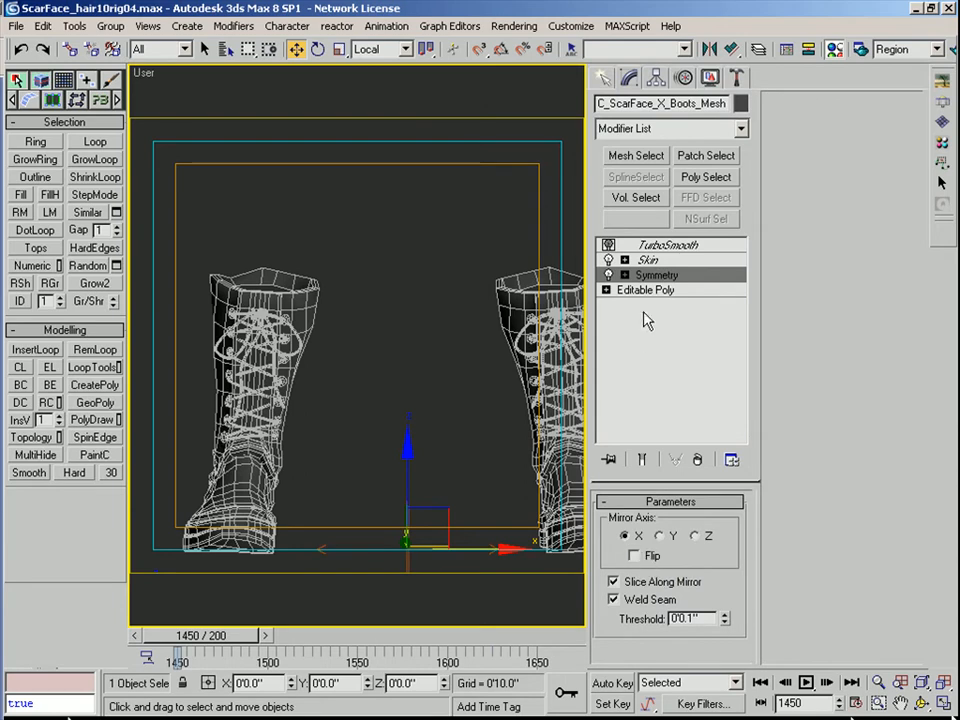
# Delete the elements of the boot on the positive X side and use Symmetry with X and Flip to mirror the other boot
pyautogui.click(665, 290)
pyautogui.moveTo(525, 380); pyautogui.dragTo(407, 382, button='middle')
pyautogui.click(713, 524)
pyautogui.moveTo(290, 208); pyautogui.dragTo(577, 624)
pyautogui.press('Delete')
pyautogui.click(713, 524)
pyautogui.click(657, 274)
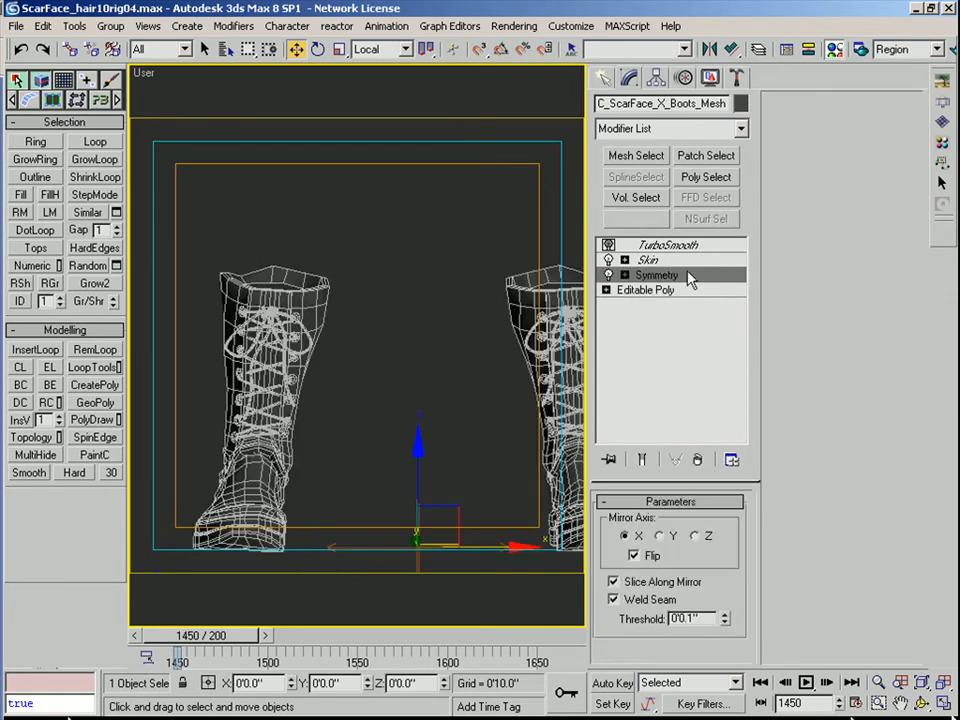
# Return to the boots' Editable Poly and select an edge loop along one of the lowest lace strands
pyautogui.click(645, 290)
pyautogui.click(712, 523)
pyautogui.scroll(8, 375, 461)
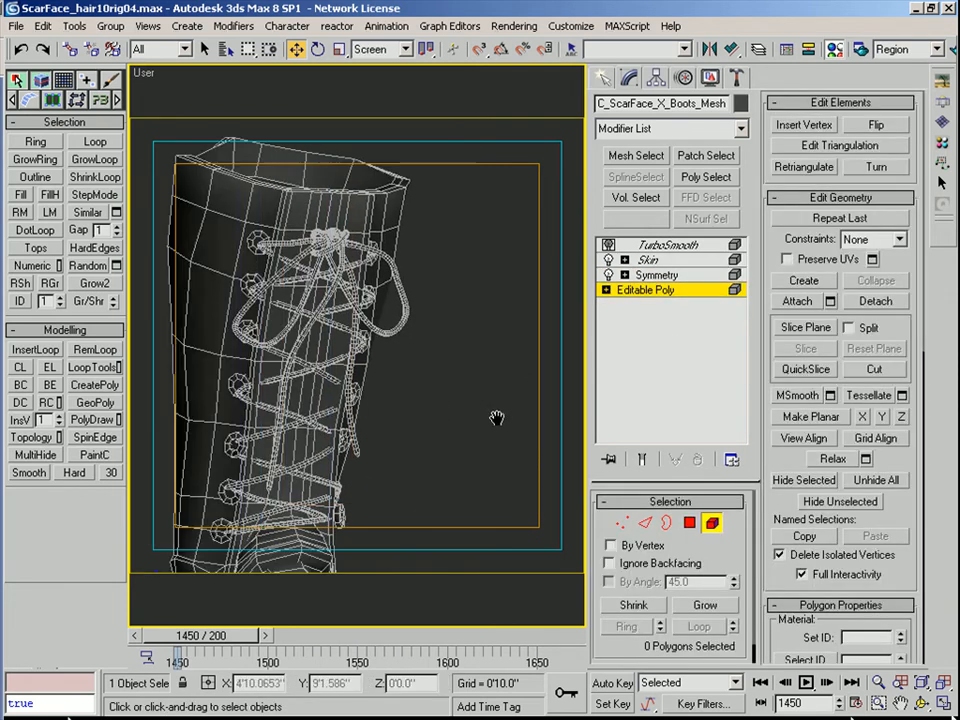
pyautogui.press('2')
pyautogui.moveTo(406, 373); pyautogui.dragTo(419, 328, button='middle')
pyautogui.scroll(4, 415, 335)
pyautogui.moveTo(347, 503); pyautogui.dragTo(380, 444, button='middle')
pyautogui.click(320, 431)
pyautogui.hotkey('alt', 'l')
# Switch to element editing and select the four lowest lace strands together
pyautogui.keyDown('alt'); pyautogui.moveTo(480, 400); pyautogui.dragTo(514, 351, button='middle'); pyautogui.keyUp('alt')
pyautogui.scroll(-6, 514, 351)
pyautogui.scroll(10, 300, 390)
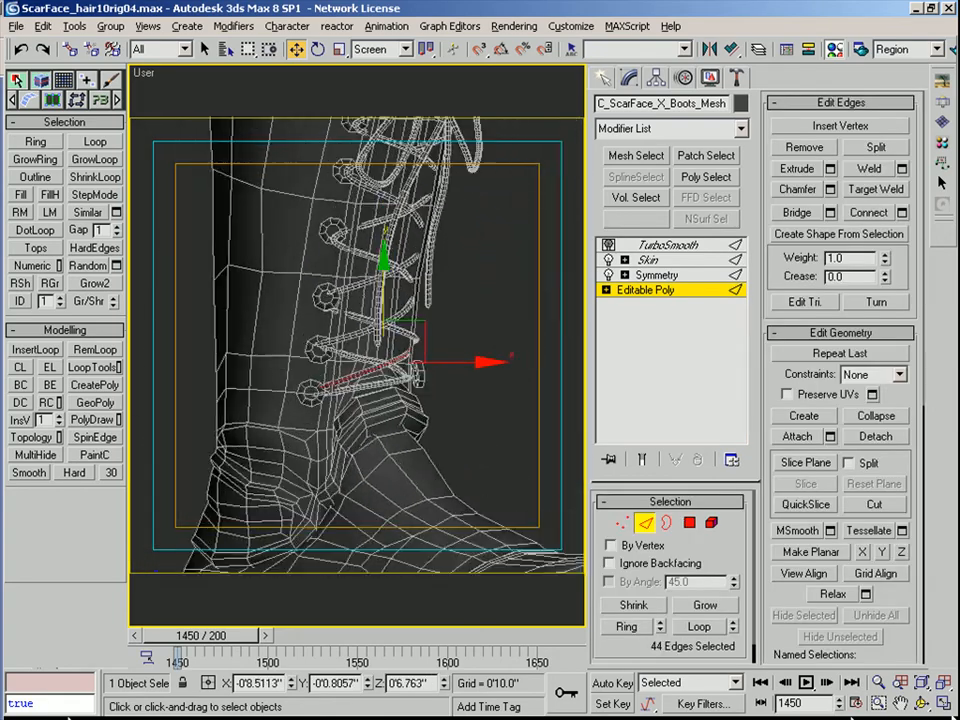
pyautogui.scroll(-4, 380, 371)
pyautogui.moveTo(446, 394); pyautogui.dragTo(356, 439, button='middle')
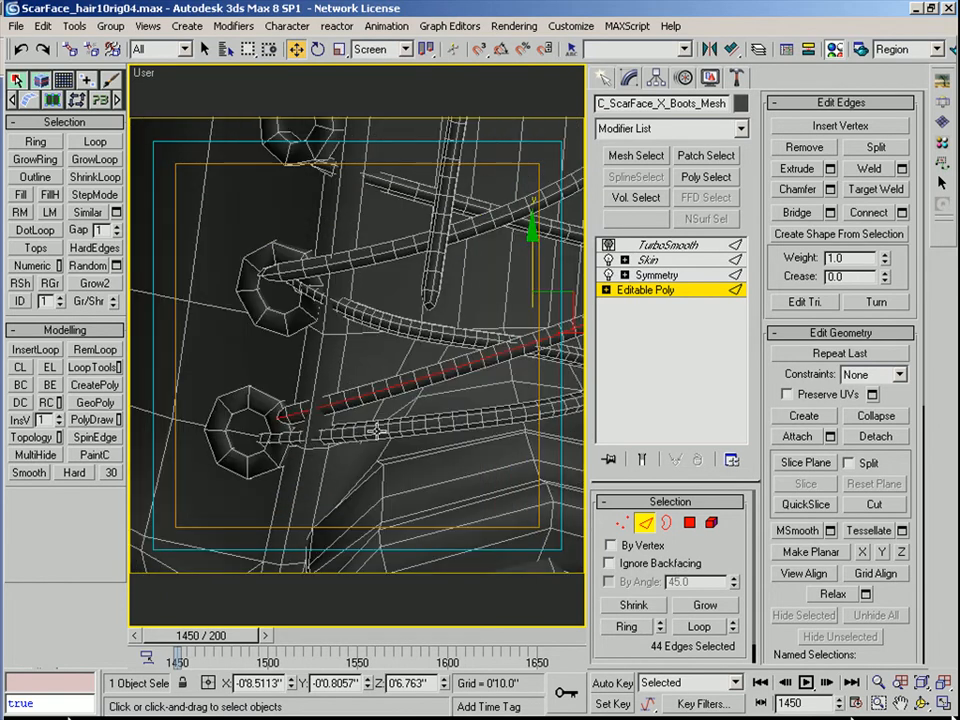
pyautogui.press('5')
pyautogui.click(388, 432)
pyautogui.keyDown('ctrl'); pyautogui.click(410, 383); pyautogui.keyUp('ctrl')
pyautogui.keyDown('ctrl'); pyautogui.click(427, 326); pyautogui.keyUp('ctrl')
pyautogui.keyDown('ctrl'); pyautogui.click(341, 258); pyautogui.keyUp('ctrl')
pyautogui.scroll(-8, 424, 386)
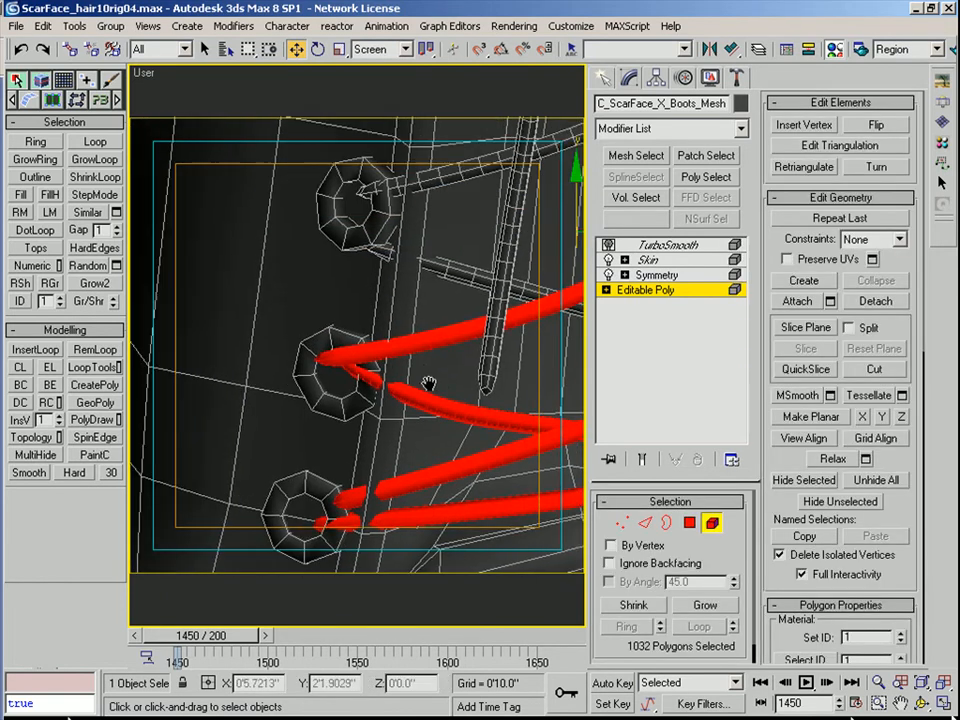
# Pick a lower lace element and adjust its placement while checking it against the eyelets from several angles
pyautogui.click(368, 480)
pyautogui.keyDown('alt'); pyautogui.moveTo(368, 484); pyautogui.dragTo(468, 482, button='middle'); pyautogui.keyUp('alt')
pyautogui.moveTo(468, 482); pyautogui.dragTo(454, 481)
pyautogui.keyDown('alt'); pyautogui.moveTo(454, 481); pyautogui.dragTo(408, 317, button='middle'); pyautogui.keyUp('alt')
pyautogui.scroll(2, 400, 500)
pyautogui.moveTo(408, 317); pyautogui.dragTo(405, 335)
pyautogui.keyDown('alt'); pyautogui.moveTo(390, 337); pyautogui.dragTo(444, 358, button='middle'); pyautogui.keyUp('alt')
pyautogui.moveTo(444, 358); pyautogui.dragTo(439, 356)
# Switch to edge editing and select the edge loop around the lace strand beside the lower eyelet, in shaded display
pyautogui.scroll(5, 329, 359)
pyautogui.press('2')
pyautogui.click(386, 311)
pyautogui.hotkey('alt', 'l')
pyautogui.click(317, 305)
pyautogui.hotkey('alt', 'l')
pyautogui.press('F3')
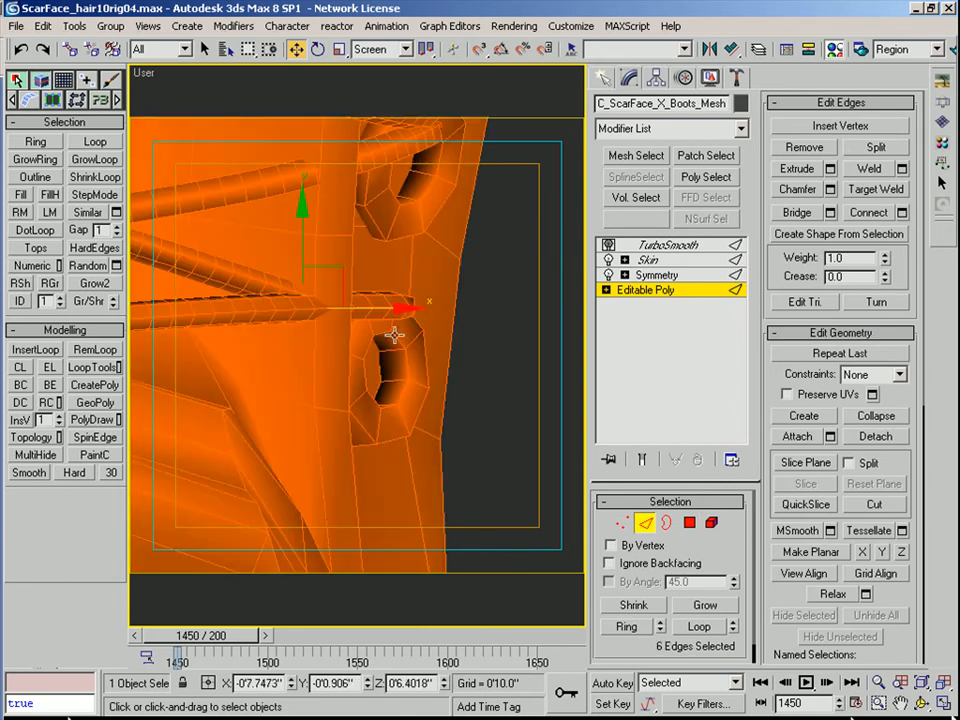
# Enable soft selection for the selected lace edges and reset its falloff
pyautogui.click(670, 501)
pyautogui.click(664, 518)
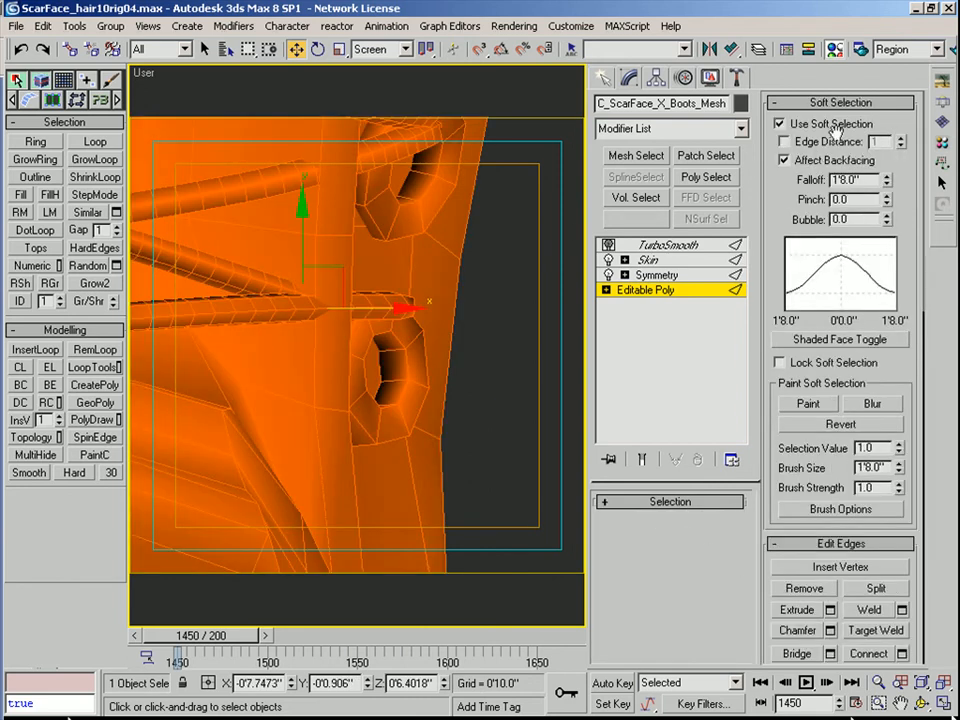
pyautogui.rightClick(888, 181)
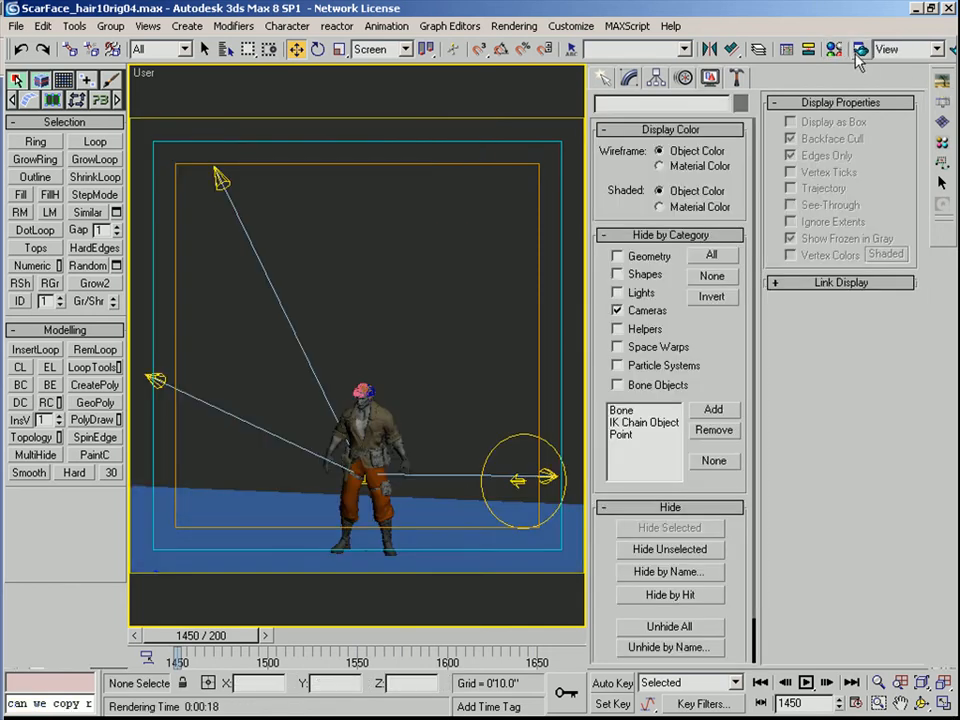
# Open the render setup and review the 08 - Default material's Multi-Layer specular settings, closing the Material Editor again
pyautogui.click(863, 51)
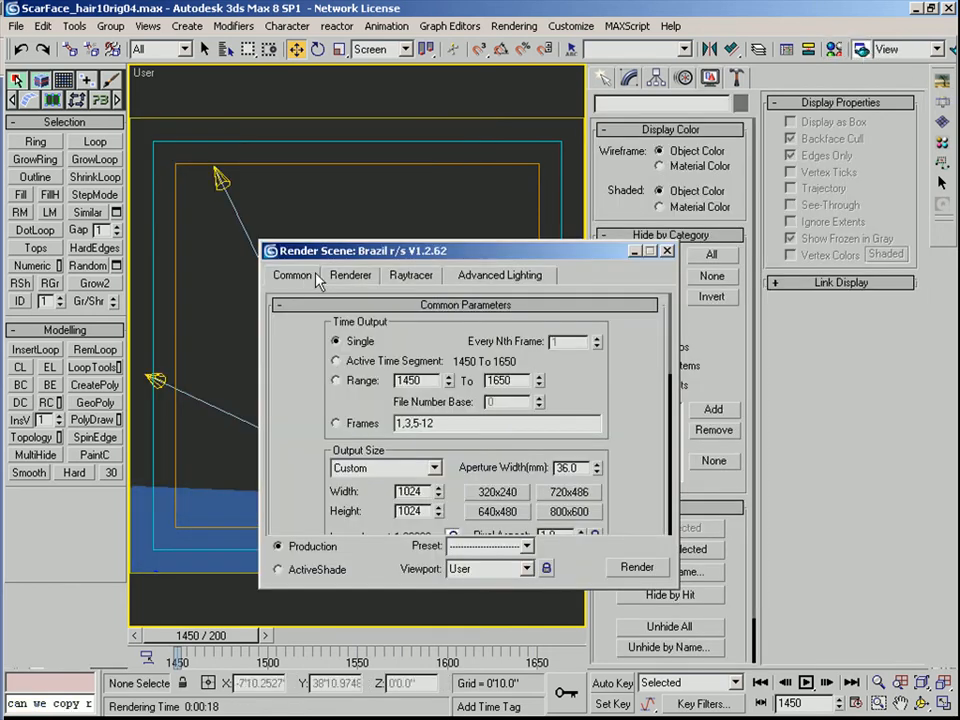
pyautogui.press('m')
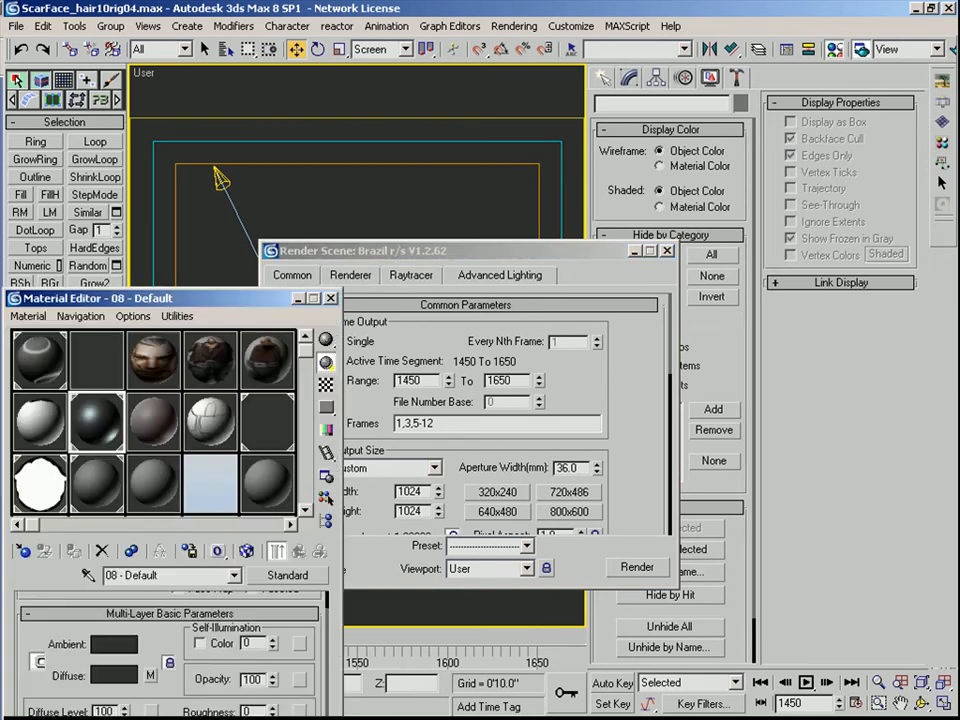
pyautogui.moveTo(243, 300); pyautogui.dragTo(698, 22)
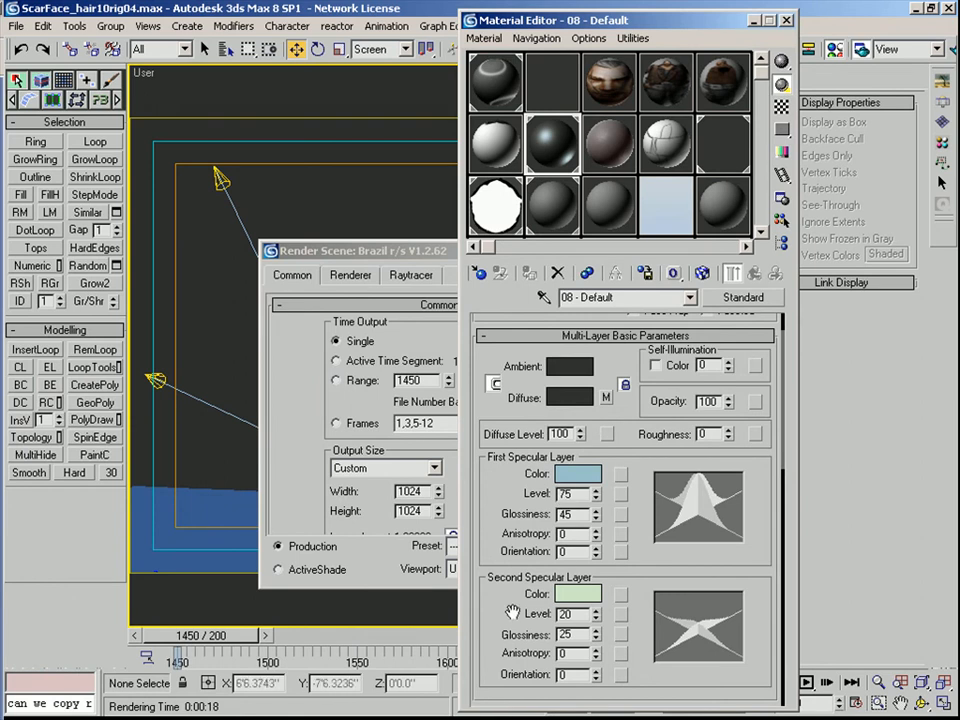
pyautogui.scroll(-2, 536, 604)
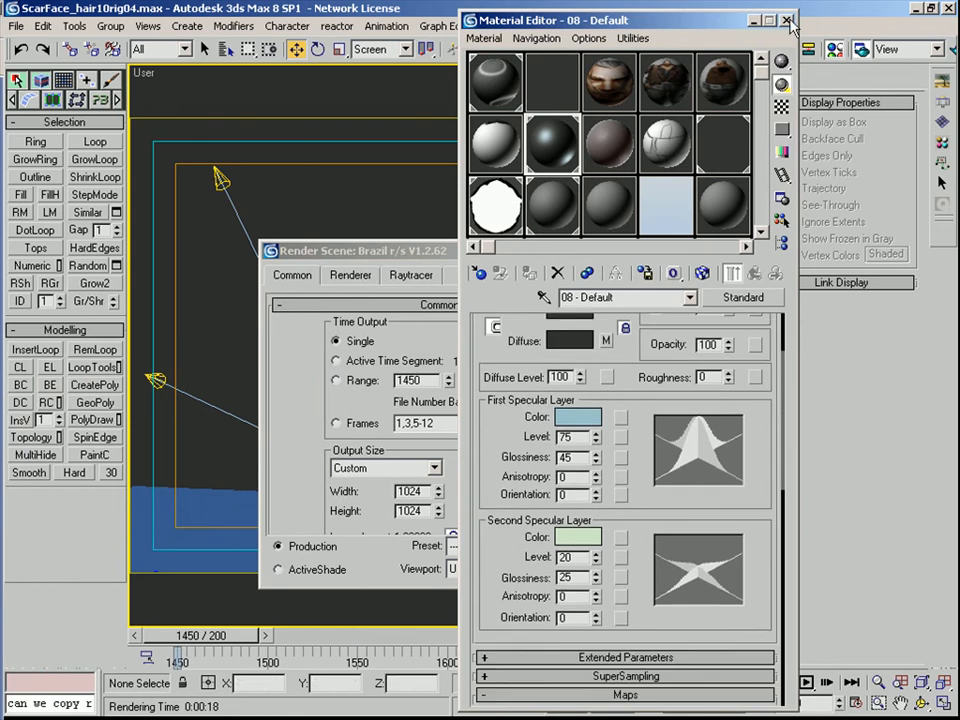
pyautogui.click(787, 20)
# Enable pass control in Brazil's renderer settings and set the global material replacement to Use Scene Materials
pyautogui.moveTo(505, 257); pyautogui.dragTo(744, 277)
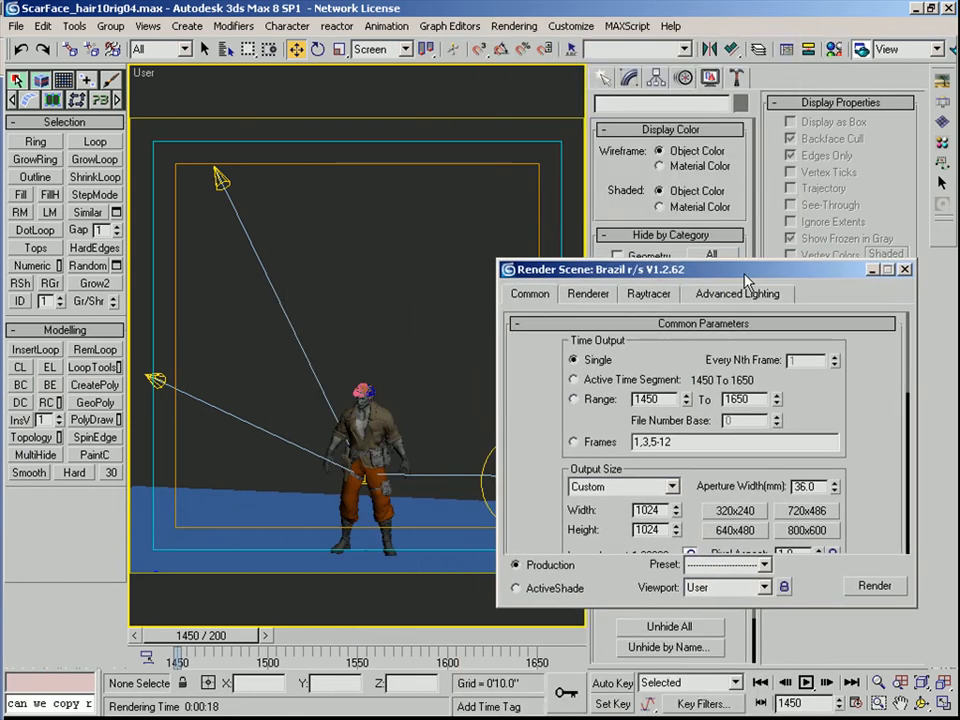
pyautogui.click(590, 296)
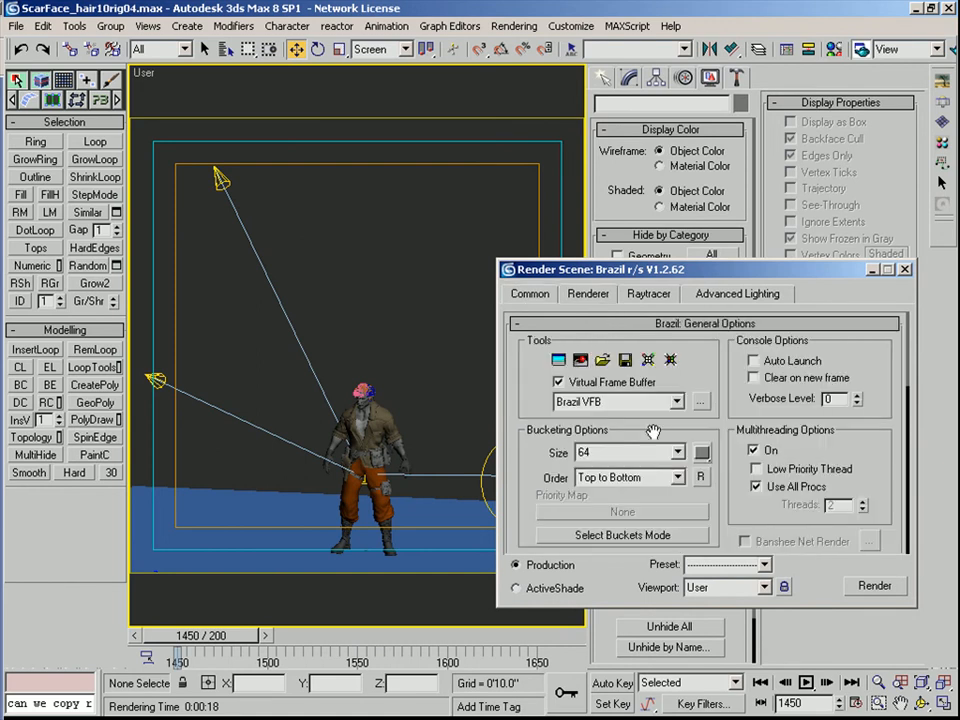
pyautogui.scroll(-3, 672, 420)
pyautogui.scroll(-1, 672, 455)
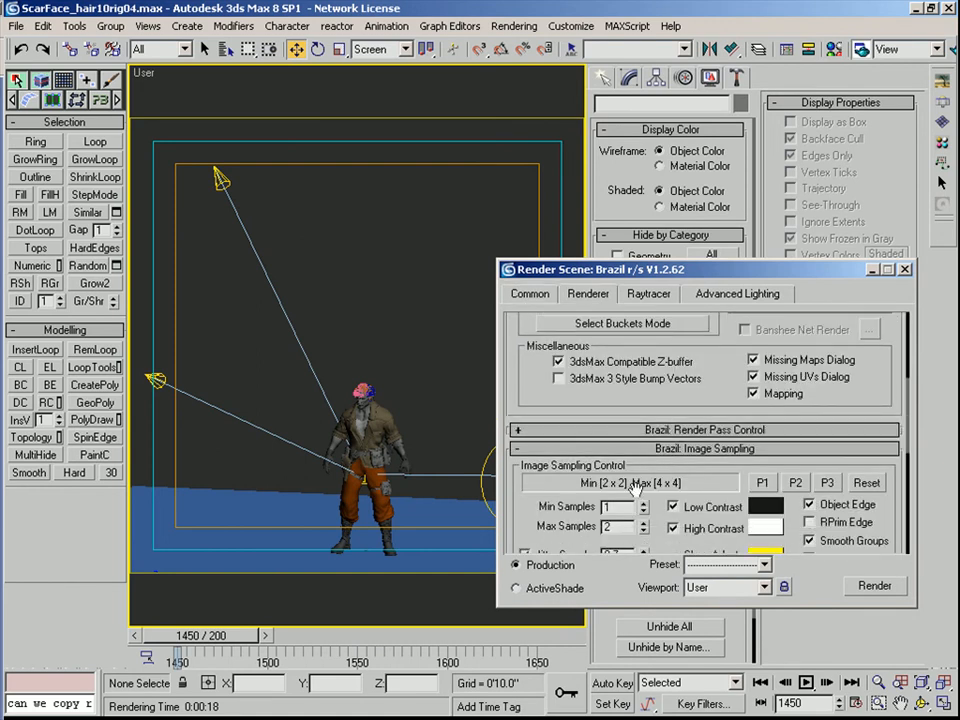
pyautogui.scroll(-3, 646, 493)
pyautogui.click(674, 380)
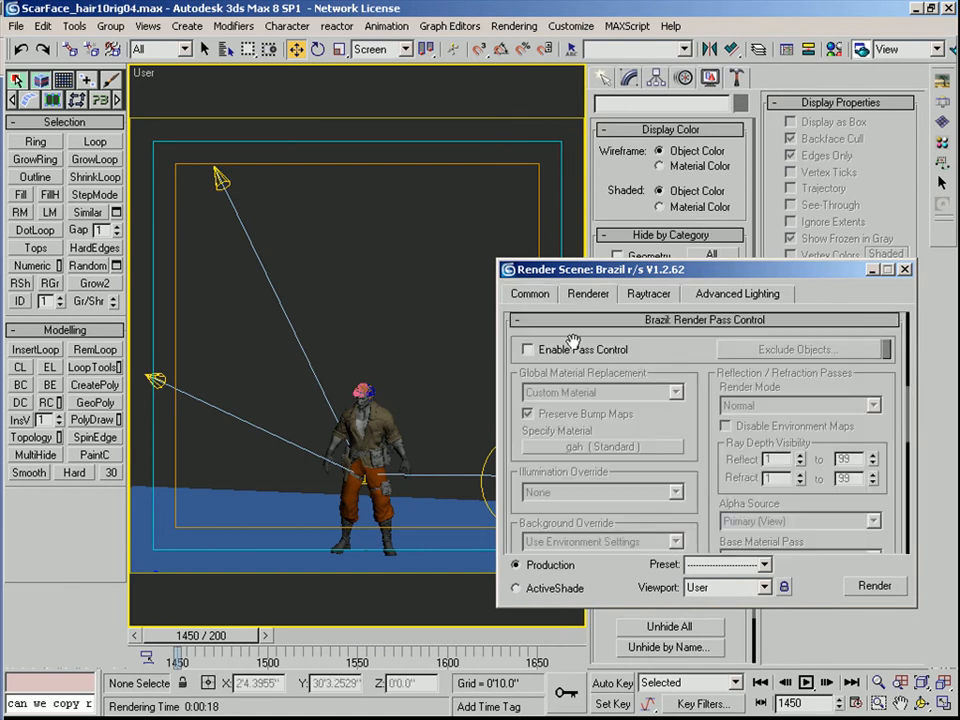
pyautogui.click(540, 350)
pyautogui.click(570, 392)
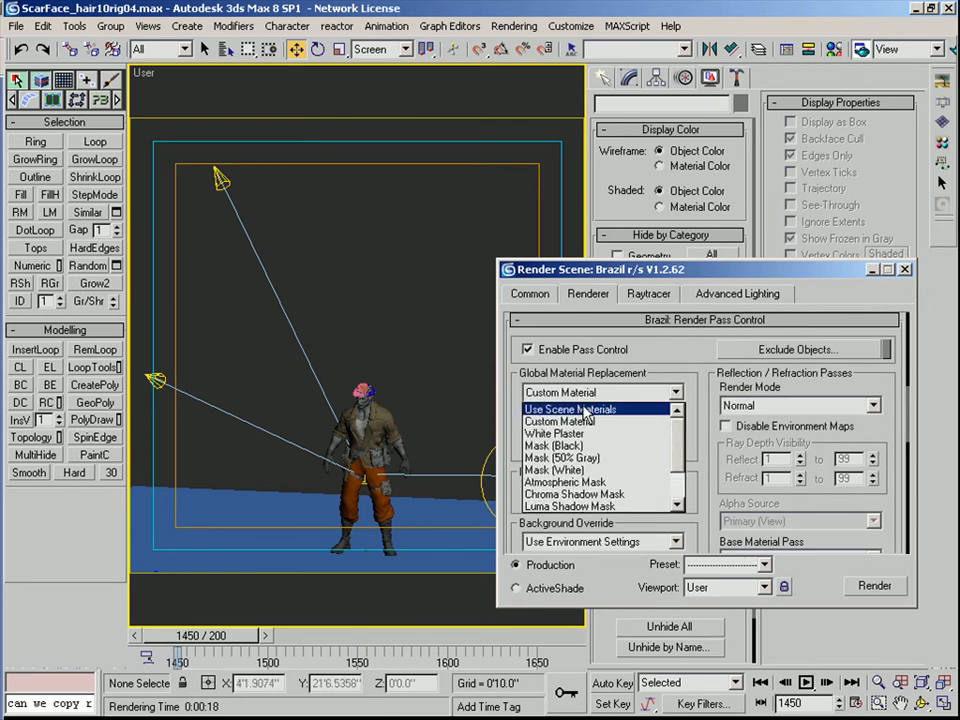
pyautogui.click(596, 404)
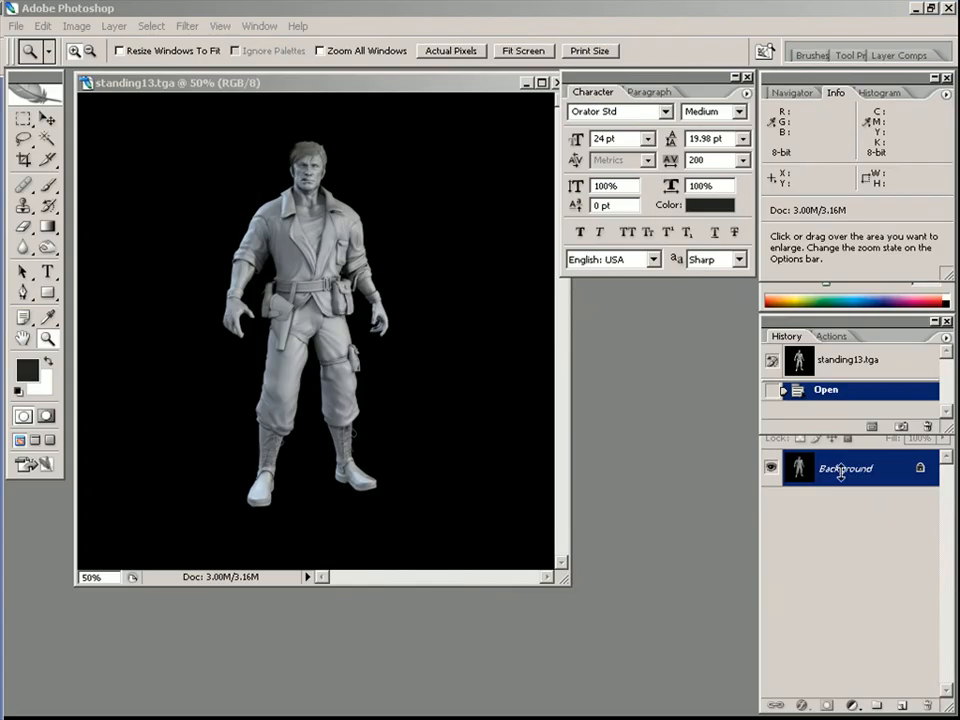
# In Photoshop, load the Alpha 1 channel of standing13.tga as an intensified selection and display that channel alone
pyautogui.click(833, 397)
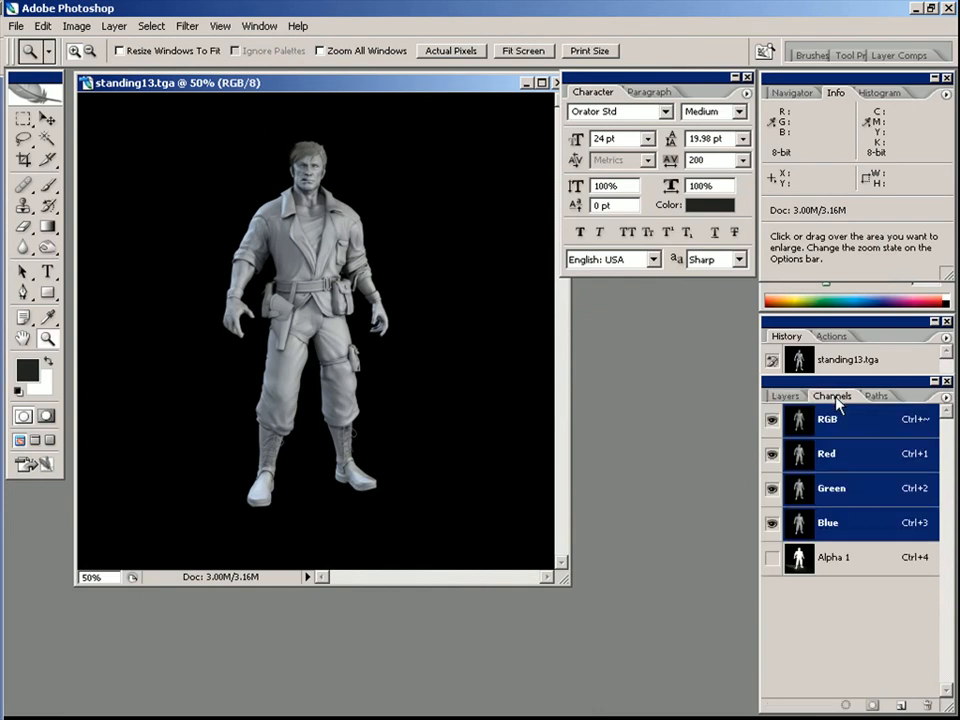
pyautogui.keyDown('ctrl'); pyautogui.click(790, 562); pyautogui.keyUp('ctrl')
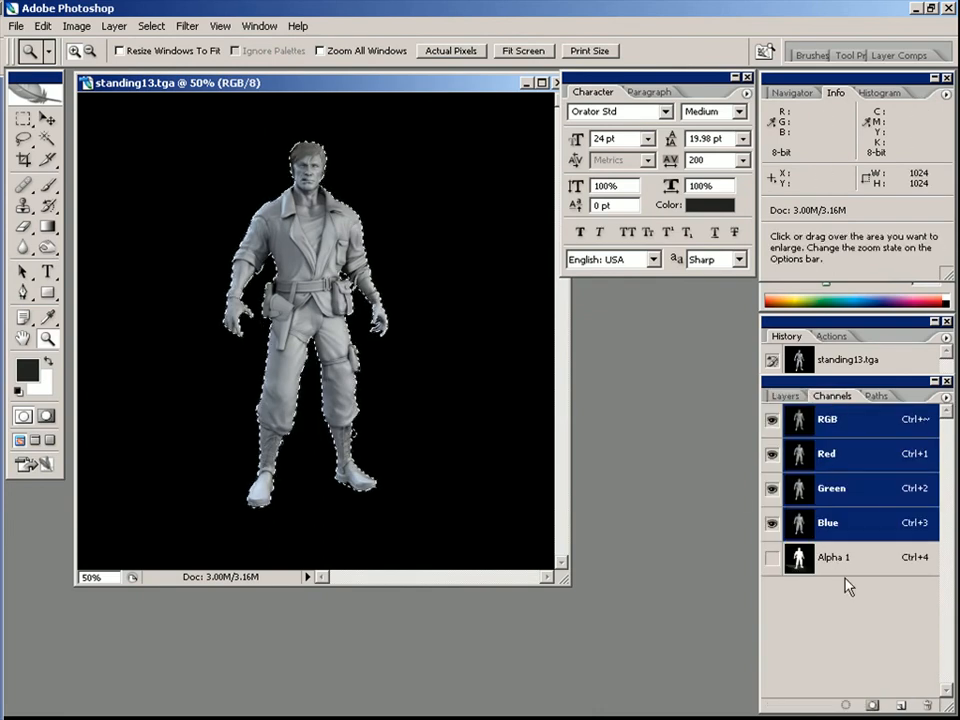
pyautogui.keyDown('ctrl'); pyautogui.keyDown('shift'); pyautogui.click(806, 564); pyautogui.keyUp('shift'); pyautogui.keyUp('ctrl')
pyautogui.keyDown('ctrl'); pyautogui.keyDown('shift'); pyautogui.click(804, 564); pyautogui.keyUp('shift'); pyautogui.keyUp('ctrl')
pyautogui.keyDown('ctrl'); pyautogui.keyDown('shift'); pyautogui.click(804, 564); pyautogui.keyUp('shift'); pyautogui.keyUp('ctrl')
pyautogui.keyDown('ctrl'); pyautogui.keyDown('shift'); pyautogui.click(805, 564); pyautogui.keyUp('shift'); pyautogui.keyUp('ctrl')
pyautogui.click(825, 562)
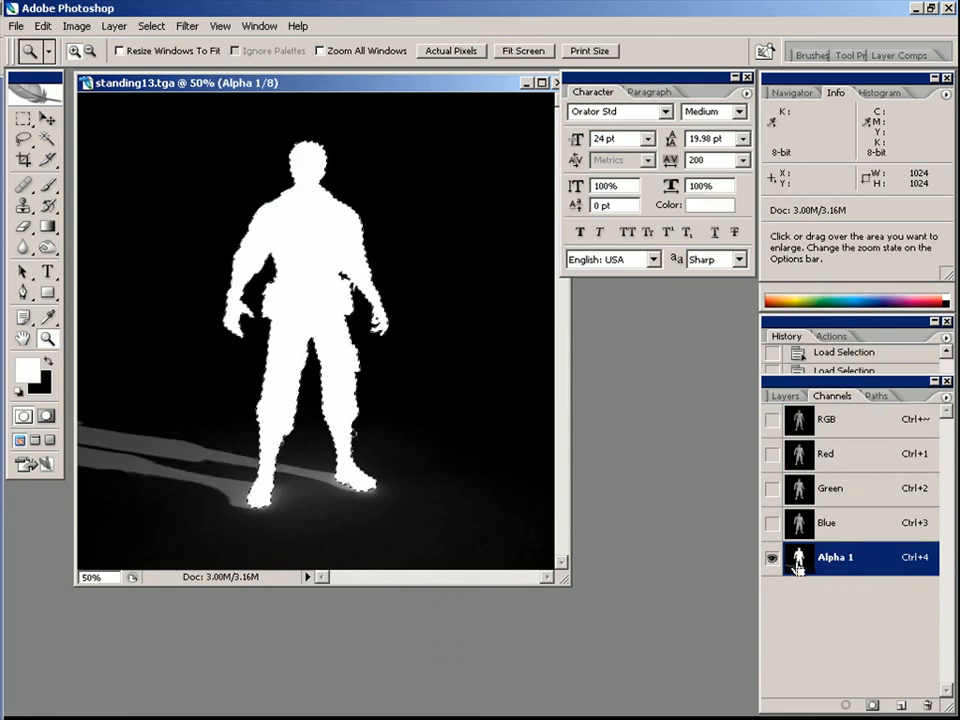
# Copy the selected character from the Background onto its own layer and delete the unused Layer 1
pyautogui.click(785, 396)
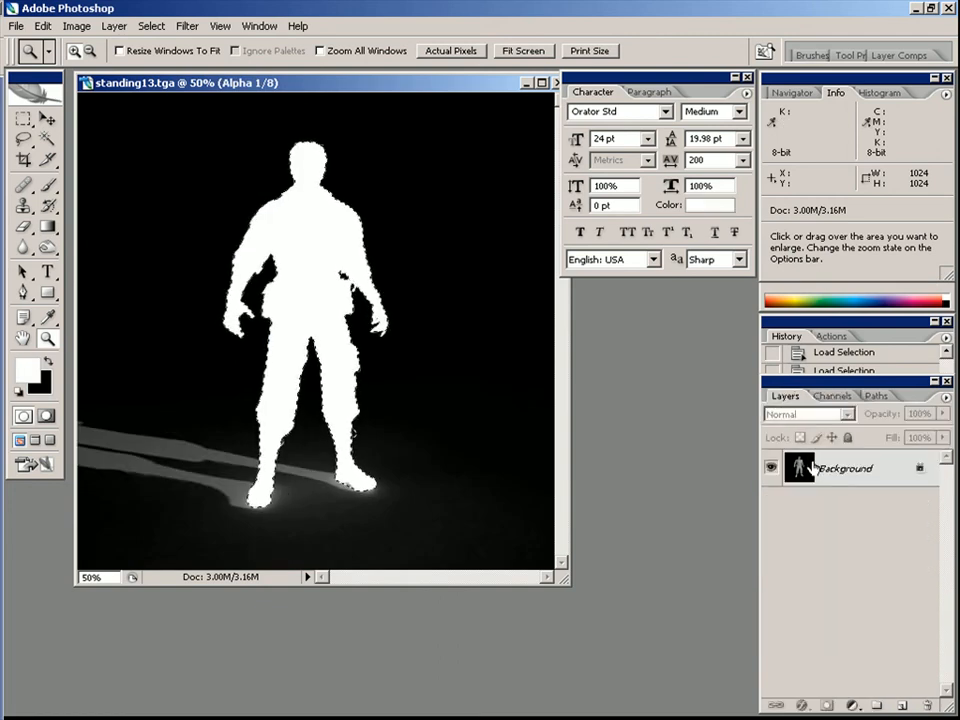
pyautogui.click(903, 705)
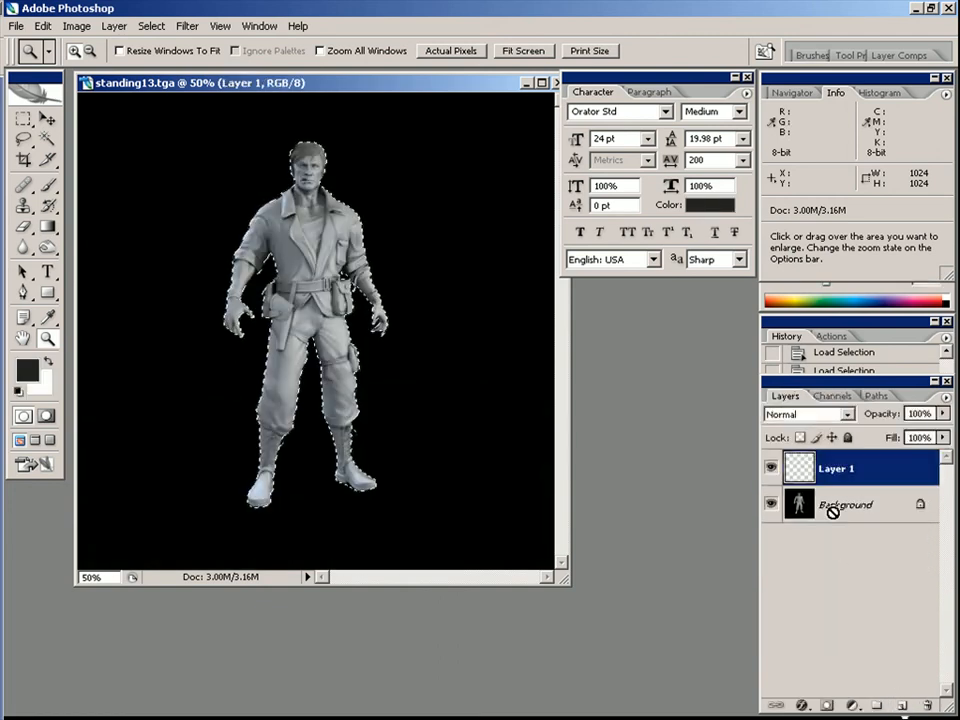
pyautogui.click(843, 506)
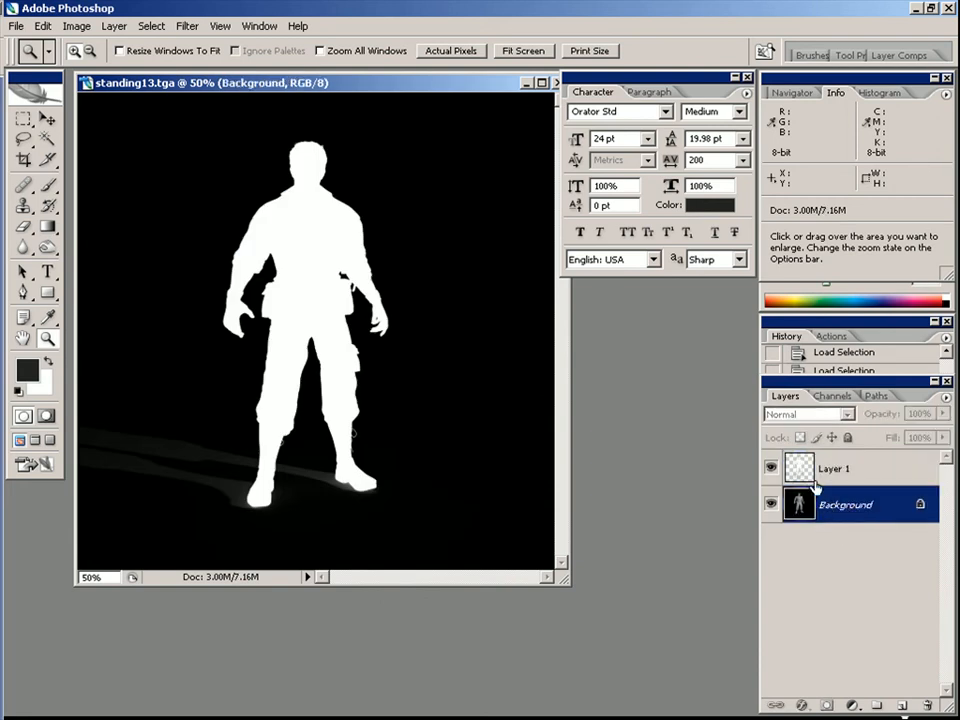
pyautogui.click(817, 479)
pyautogui.click(803, 503)
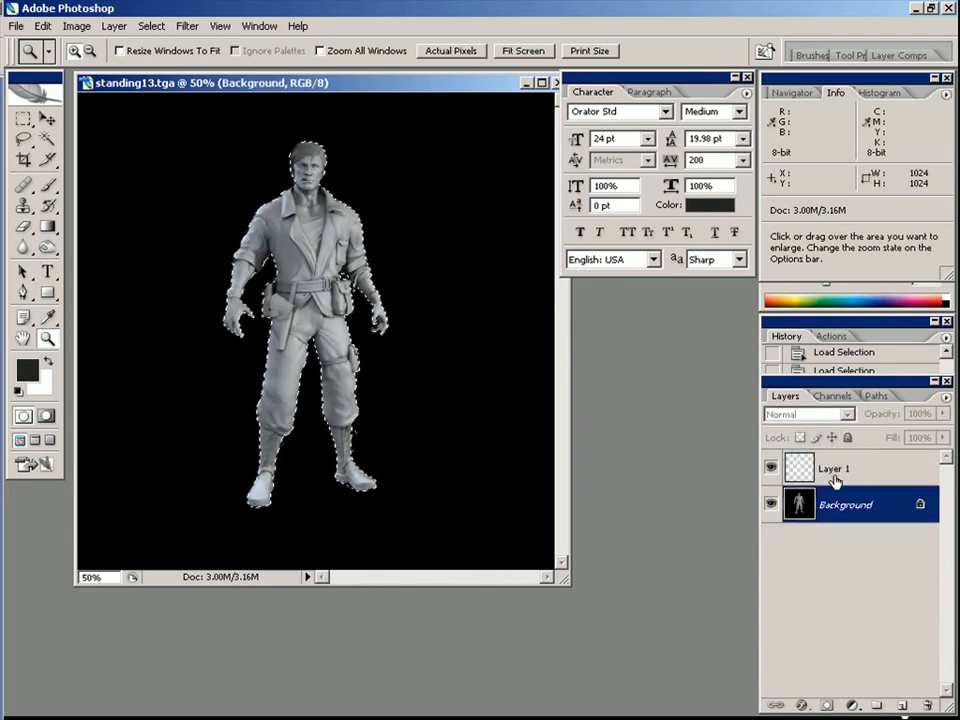
pyautogui.hotkey('ctrl', 'j')
pyautogui.moveTo(844, 467); pyautogui.dragTo(926, 703)
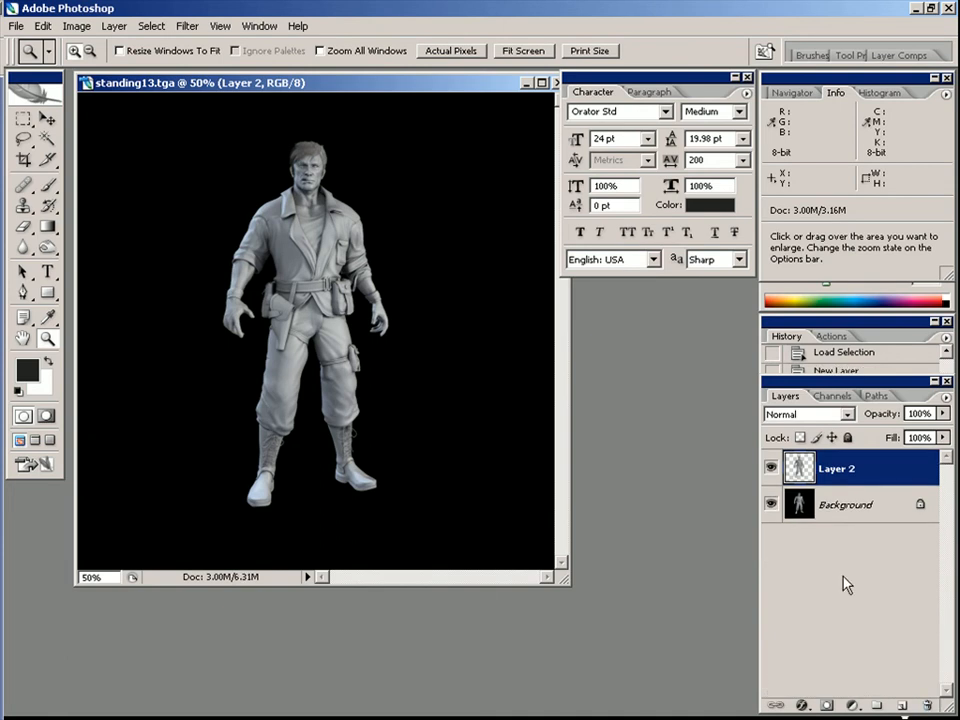
# Add a new layer between the Background and Layer 2, fill it with white and maximize the image window
pyautogui.click(833, 508)
pyautogui.click(903, 706)
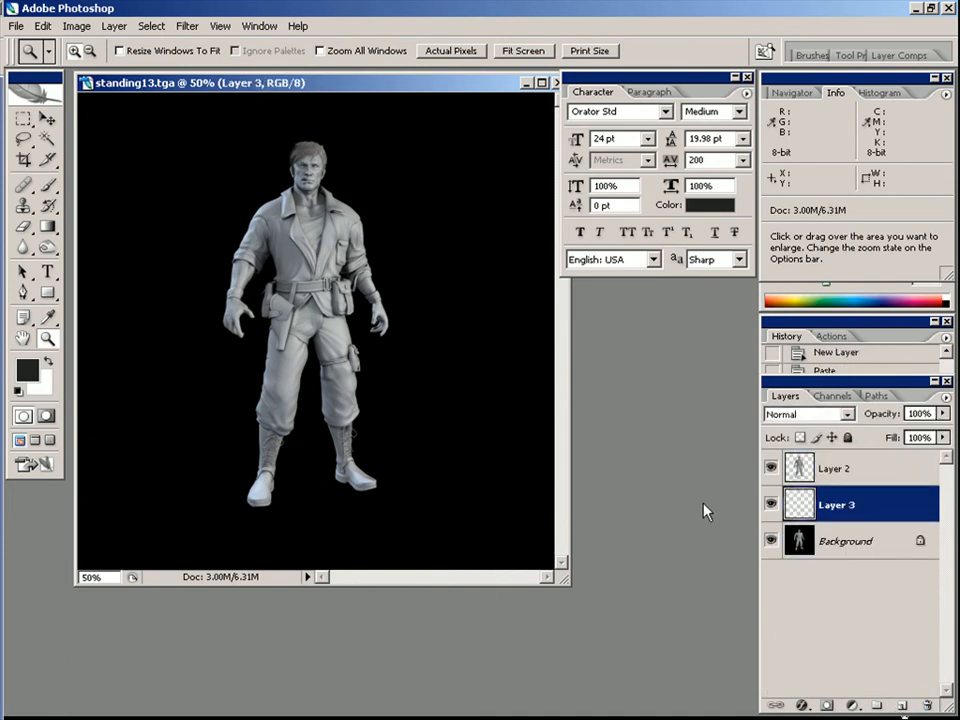
pyautogui.hotkey('ctrl', 'BackSpace')
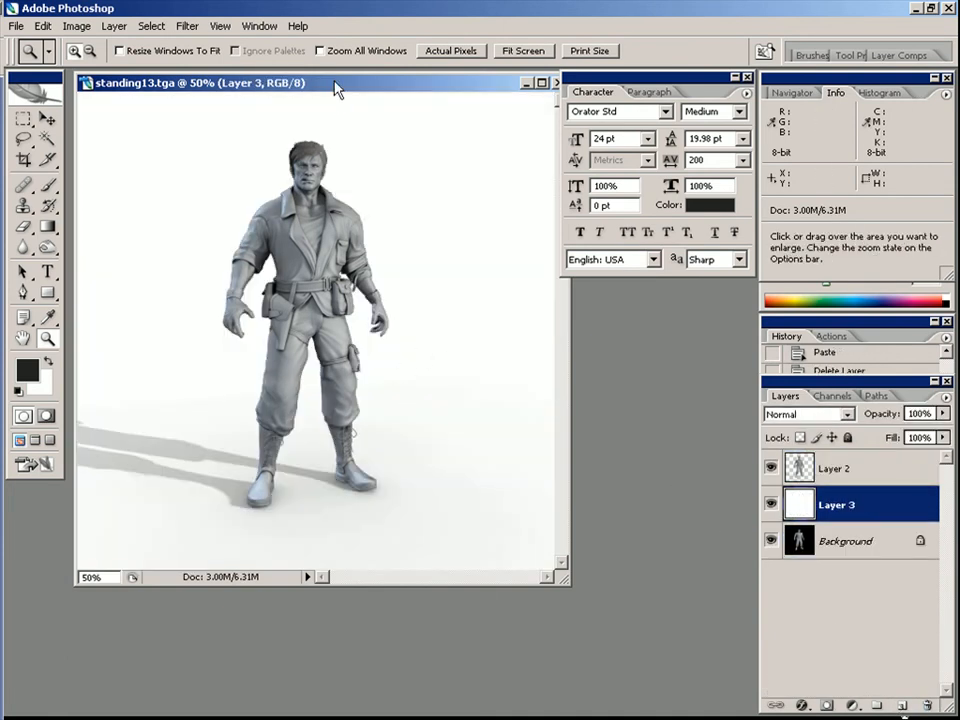
pyautogui.doubleClick(250, 83)
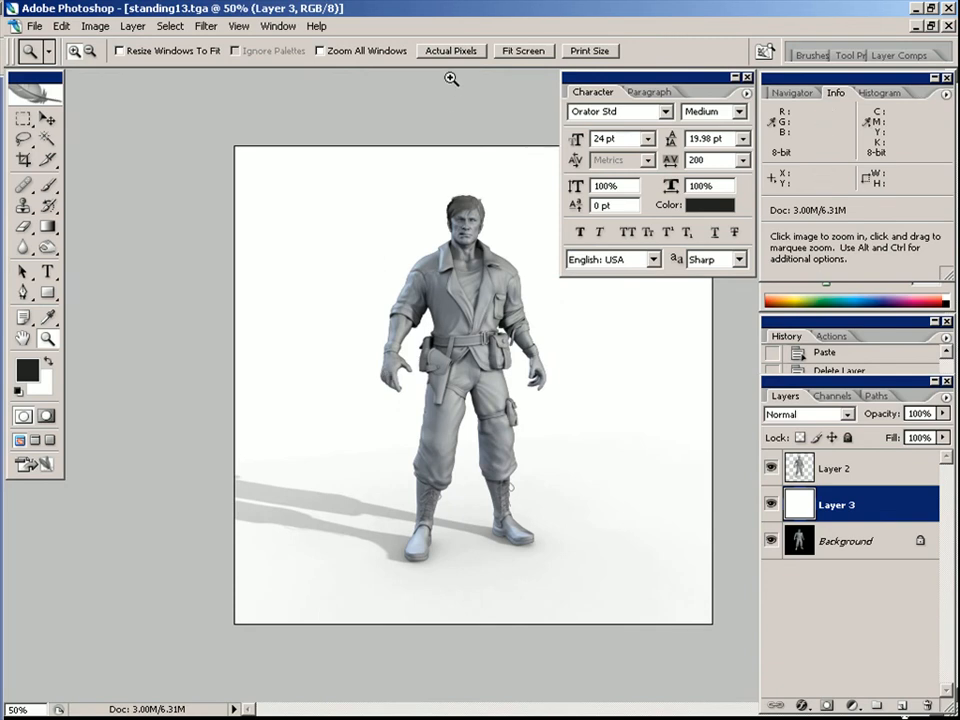
# Try several opacities for the white Layer 3 and settle on 20%
pyautogui.press('v')
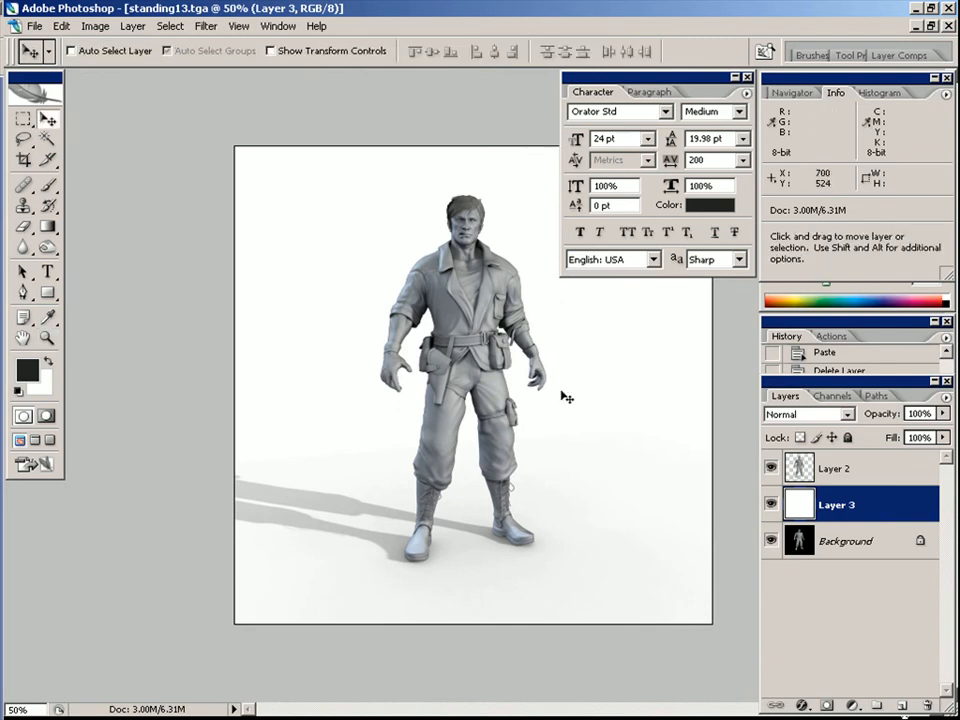
pyautogui.press('5')
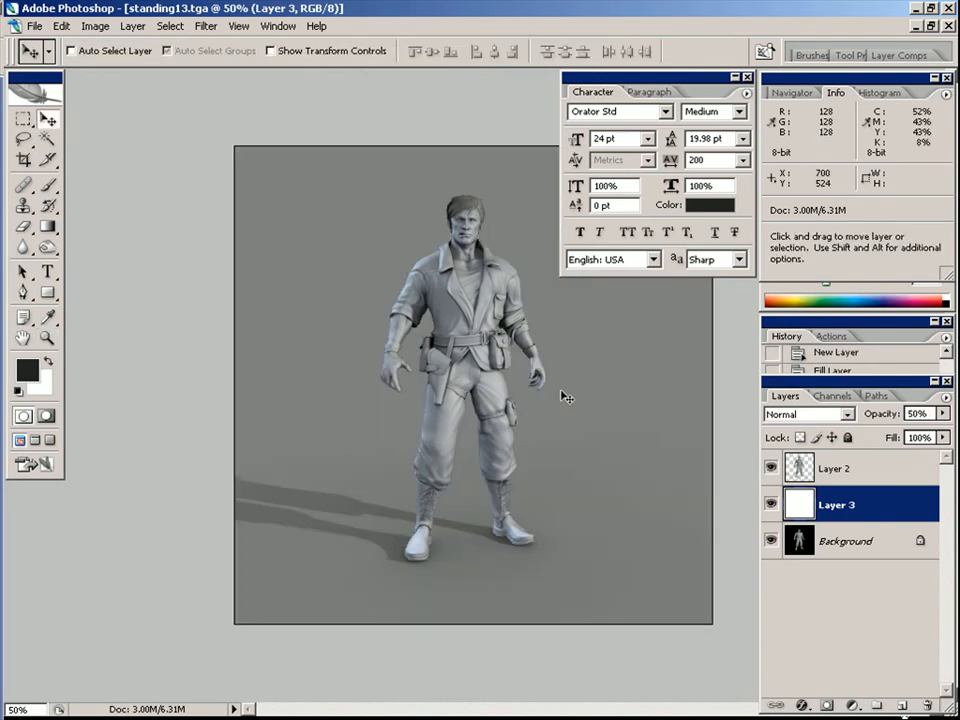
pyautogui.press('0')
pyautogui.press('2')
pyautogui.press('5')
pyautogui.press('4')
pyautogui.press('3')
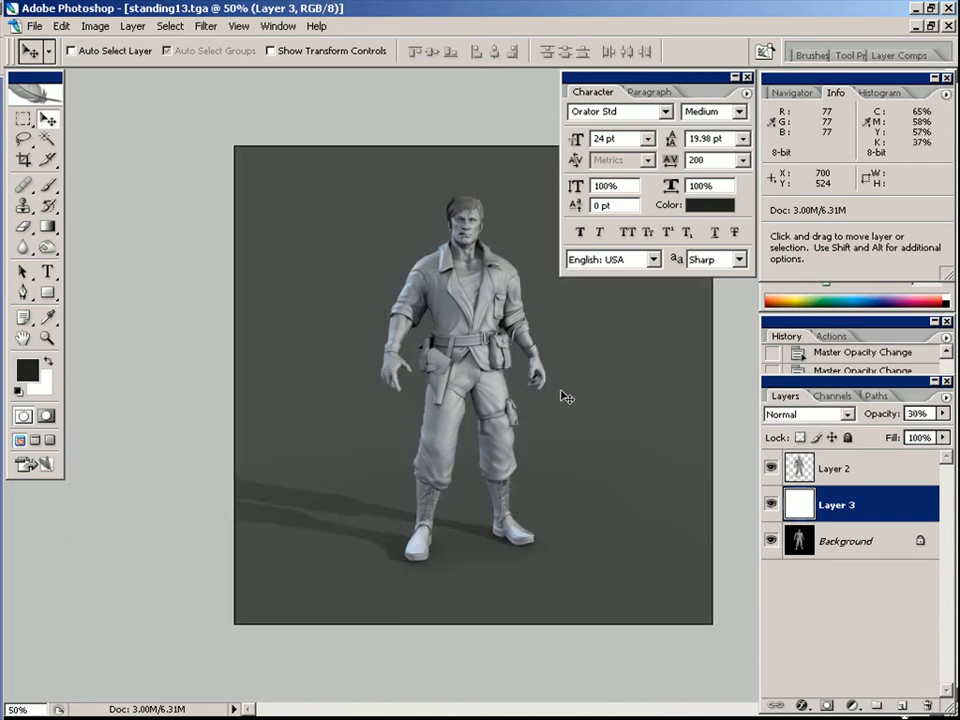
pyautogui.press('2')
# Load the outline of Layer 2 as a selection, duplicate Layer 2, and deselect
pyautogui.keyDown('ctrl'); pyautogui.click(799, 467); pyautogui.keyUp('ctrl')
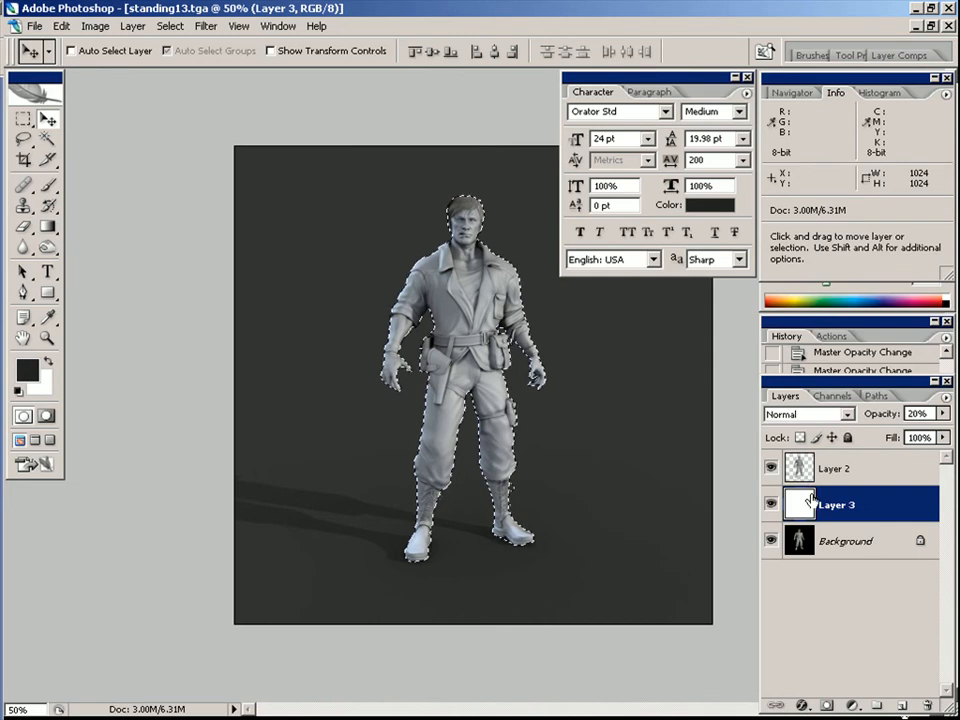
pyautogui.click(860, 463)
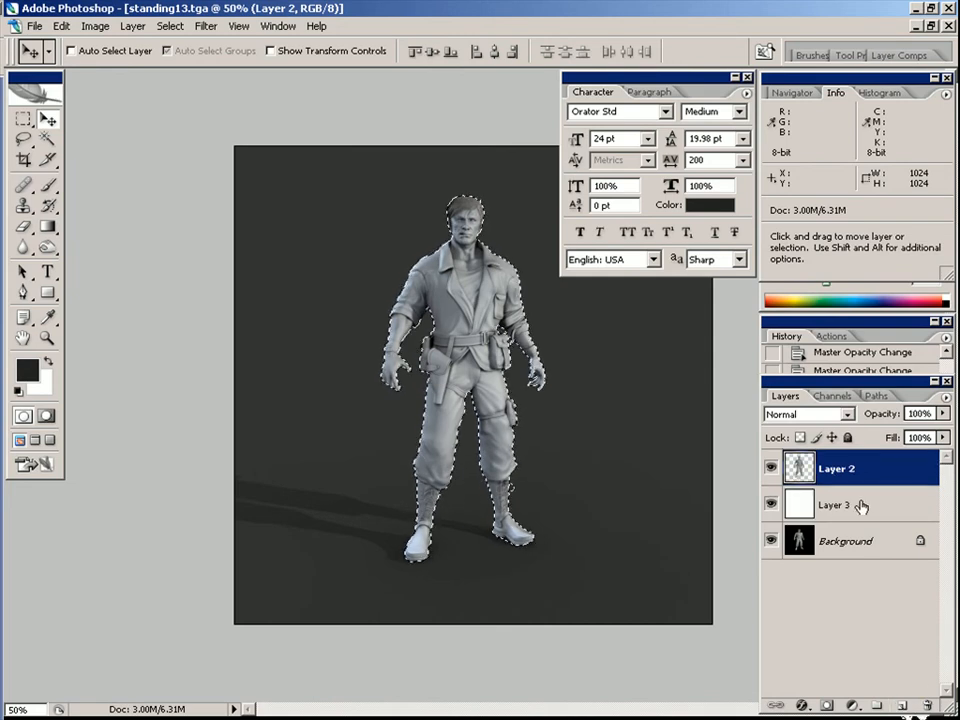
pyautogui.moveTo(903, 703); pyautogui.dragTo(904, 705)
pyautogui.hotkey('ctrl', 'd')
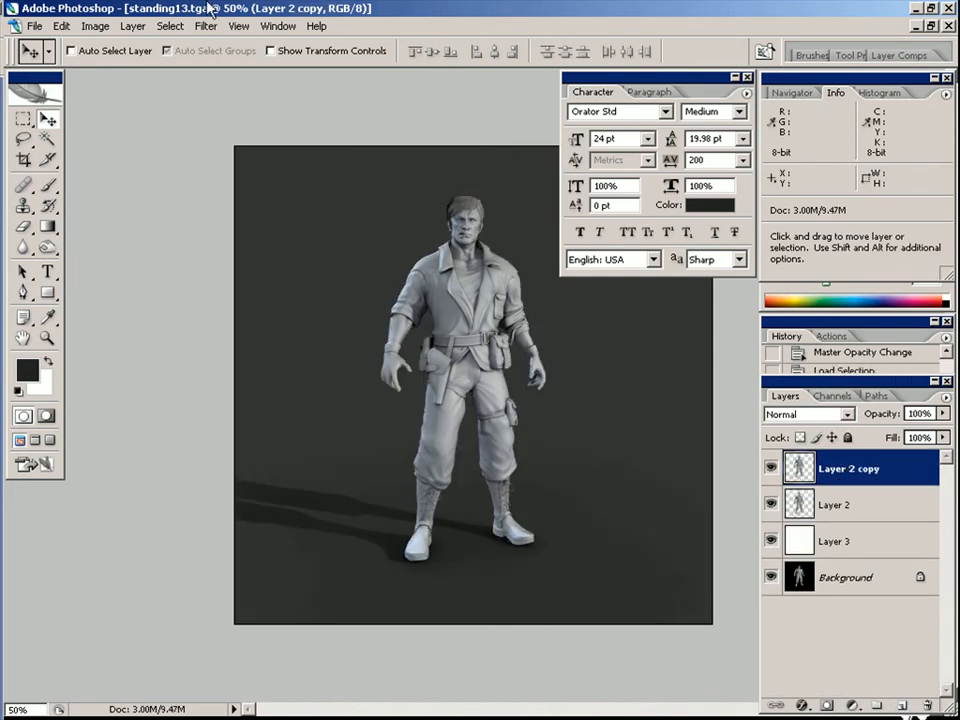
# Sharpen the duplicated character layer with the Unsharp Mask filter
pyautogui.click(199, 28)
pyautogui.moveTo(390, 270)
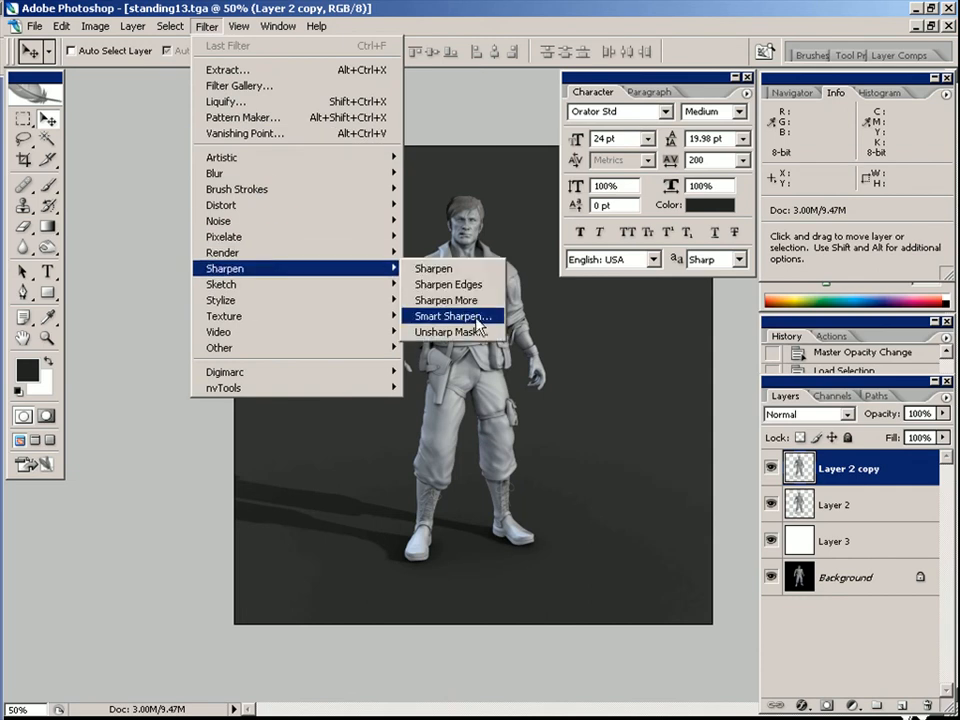
pyautogui.click(472, 334)
pyautogui.moveTo(515, 388); pyautogui.dragTo(495, 480)
pyautogui.moveTo(485, 318); pyautogui.dragTo(520, 525)
pyautogui.click(636, 302)
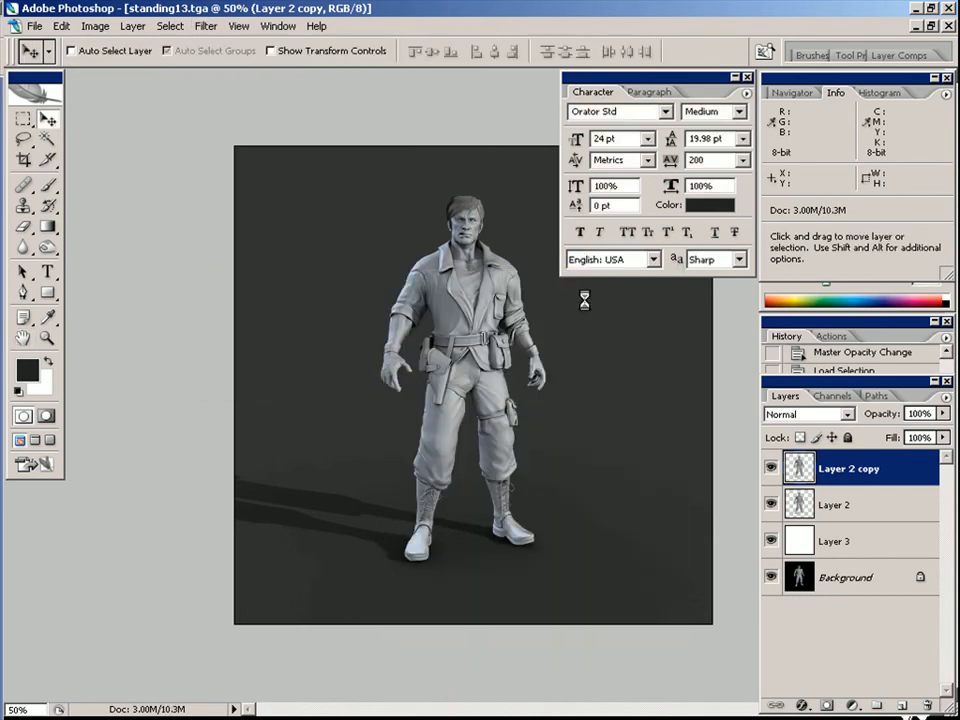
# Set the sharpened copy's opacity to 80%, check the figure at 100%, and merge the copy down into Layer 2
pyautogui.write('80')
pyautogui.press('Return')
pyautogui.doubleClick(48, 339)
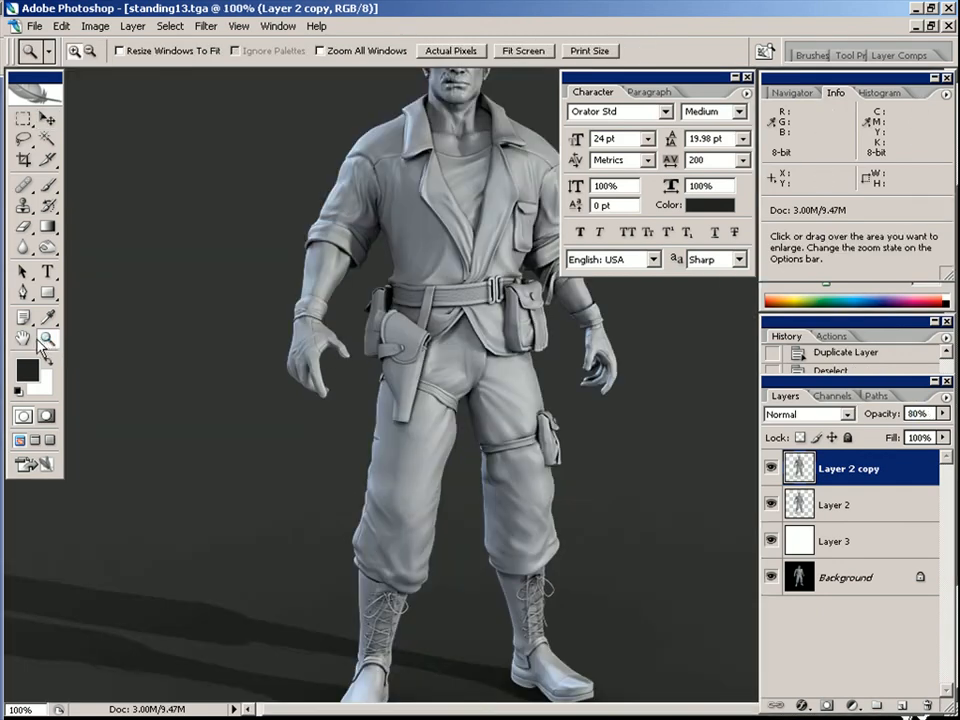
pyautogui.click(24, 339)
pyautogui.moveTo(476, 211); pyautogui.dragTo(395, 418)
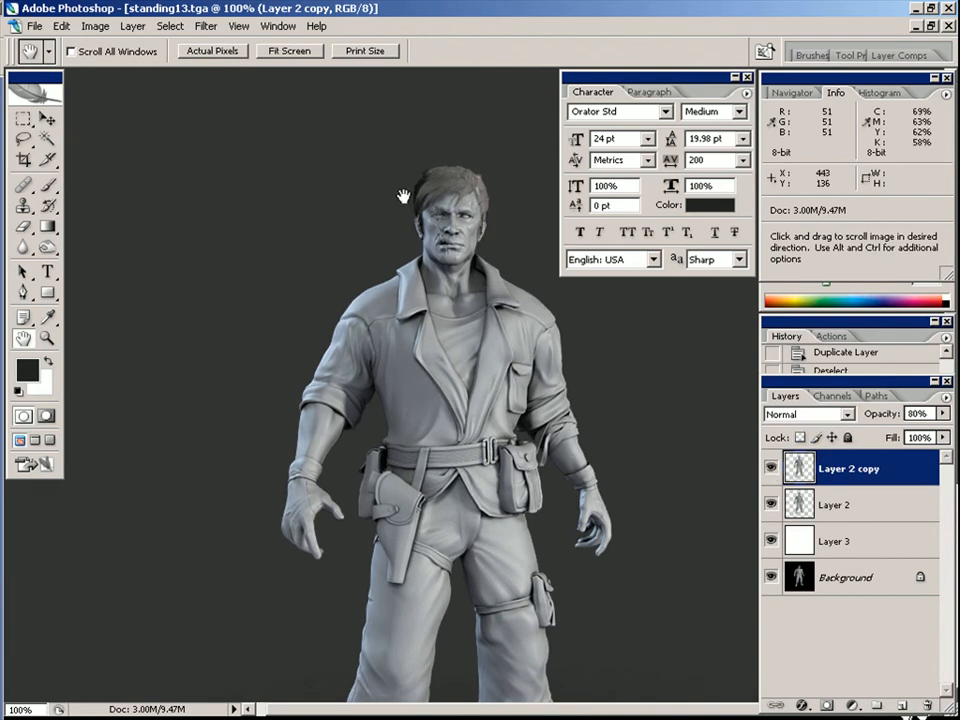
pyautogui.moveTo(420, 437); pyautogui.dragTo(720, 304)
pyautogui.keyDown('alt'); pyautogui.click(519, 424); pyautogui.keyUp('alt')
pyautogui.press('v')
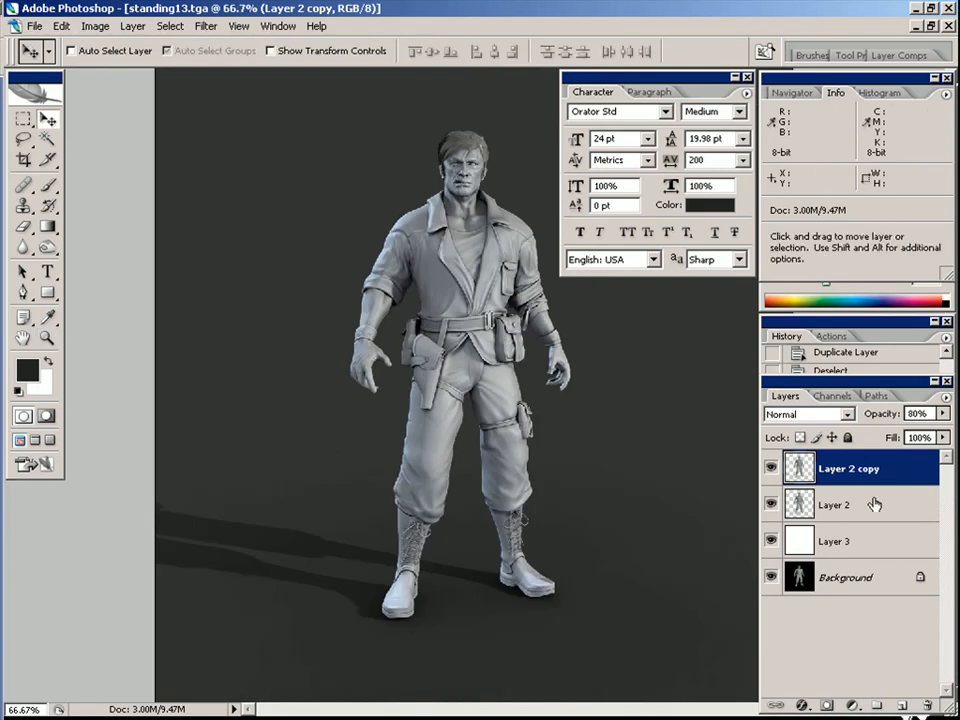
pyautogui.hotkey('ctrl', 'e')
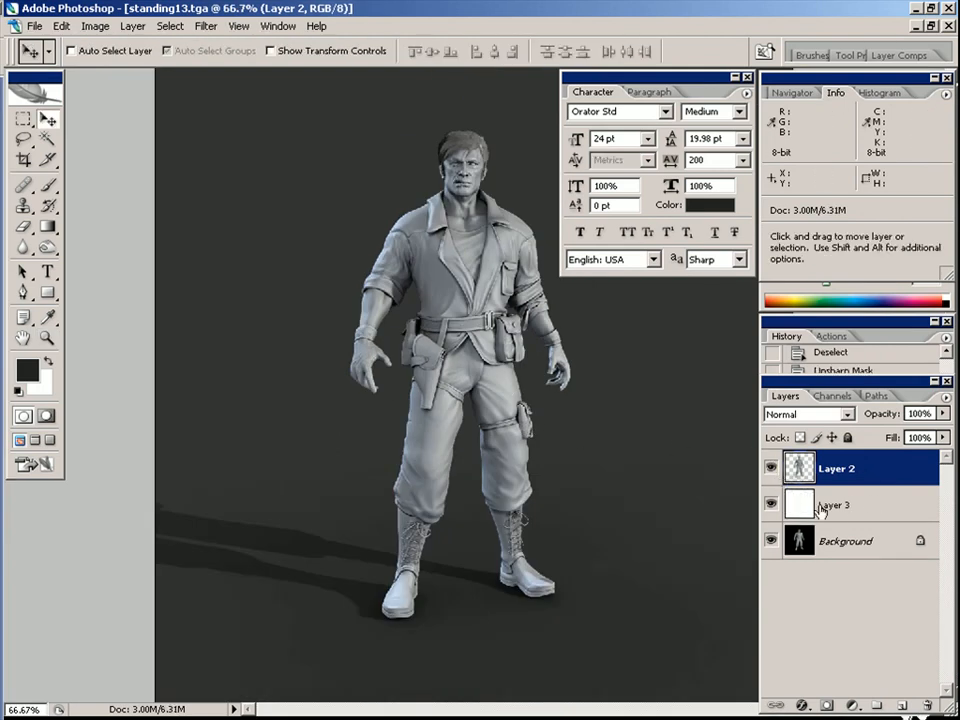
# Add a new layer above Layer 3 and draw vertical linear gradients at 60% opacity from the feet to above the head
pyautogui.click(786, 510)
pyautogui.press('z')
pyautogui.keyDown('alt'); pyautogui.click(407, 467); pyautogui.keyUp('alt')
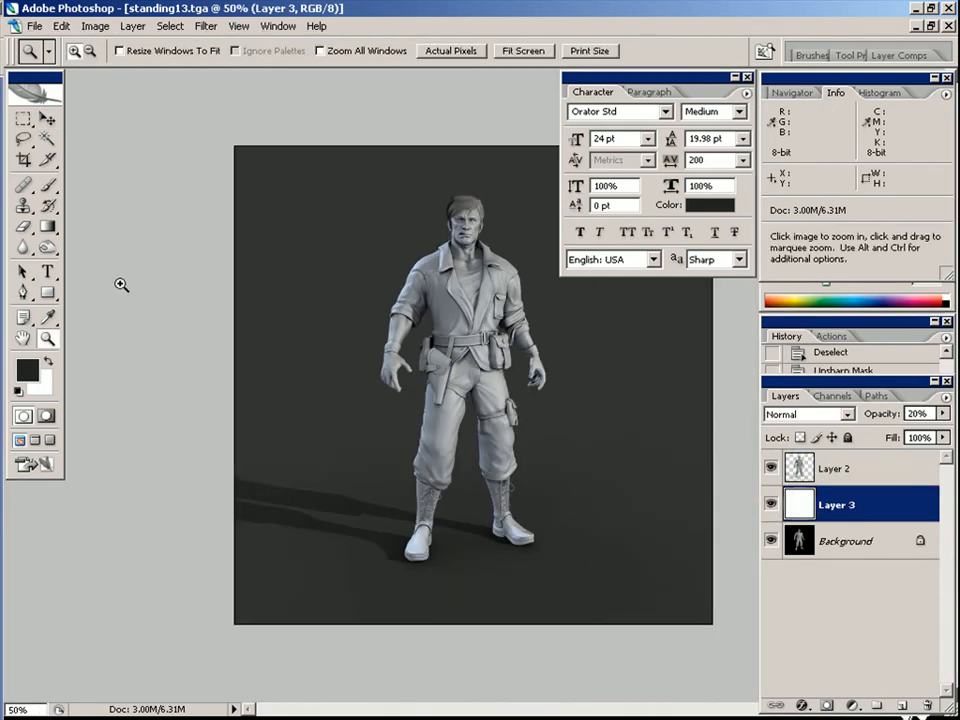
pyautogui.click(47, 228)
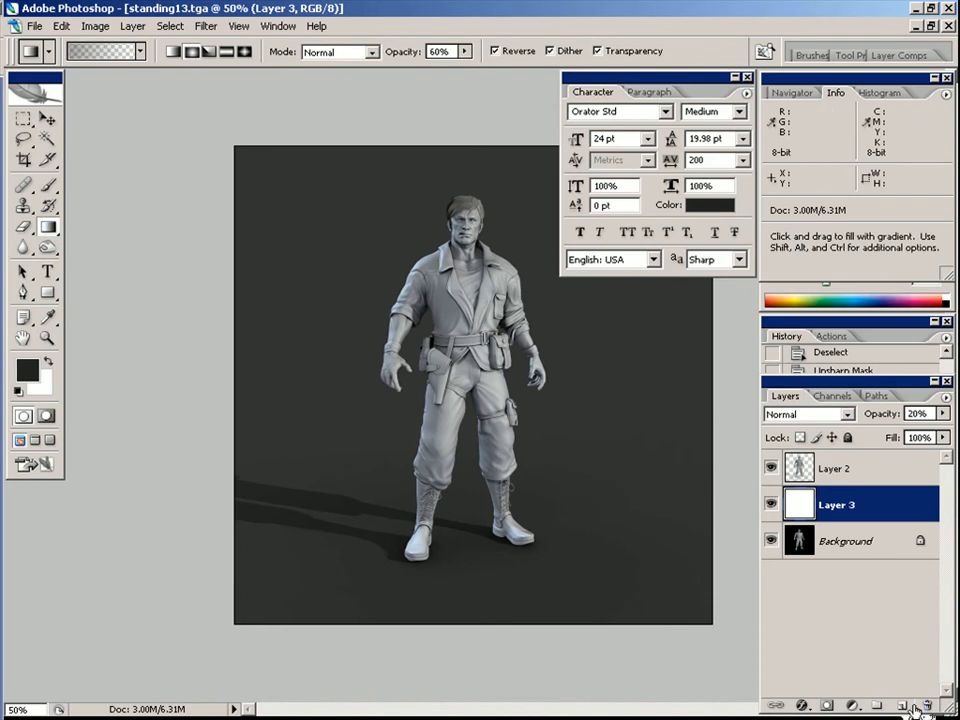
pyautogui.click(904, 705)
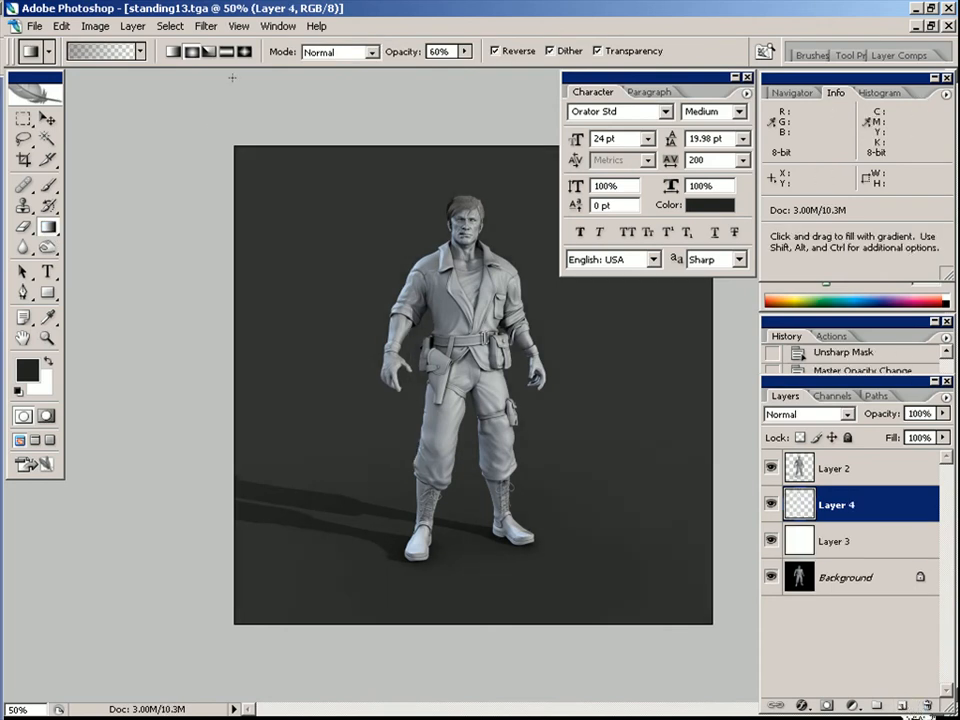
pyautogui.click(173, 54)
pyautogui.keyDown('shift'); pyautogui.moveTo(418, 532); pyautogui.dragTo(459, 17); pyautogui.keyUp('shift')
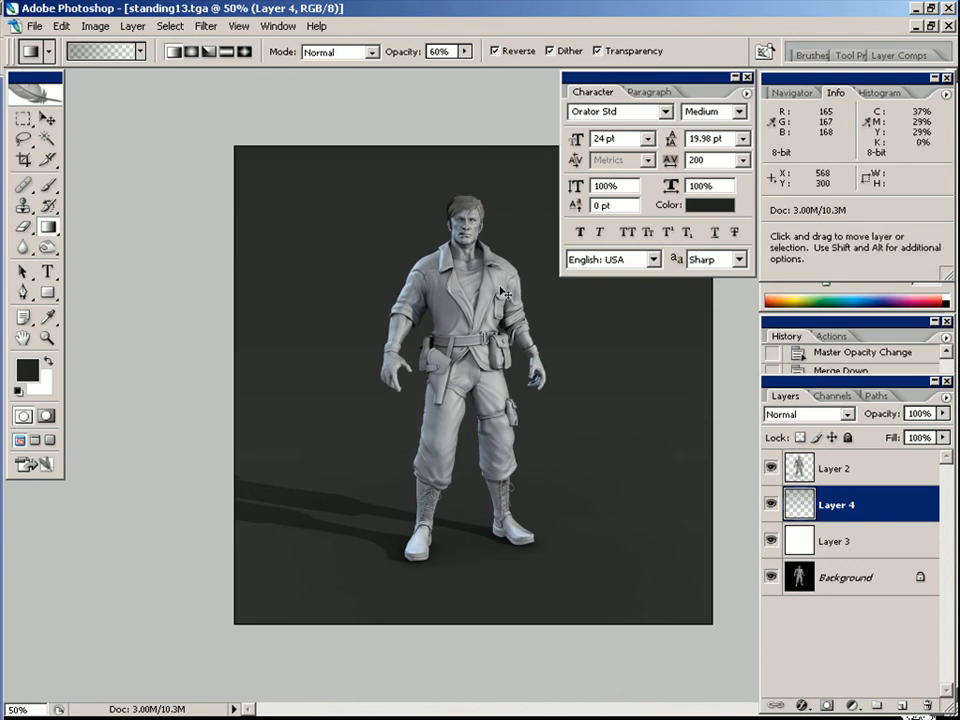
pyautogui.keyDown('shift'); pyautogui.moveTo(423, 532); pyautogui.dragTo(477, 123); pyautogui.keyUp('shift')
pyautogui.keyDown('shift'); pyautogui.moveTo(428, 505); pyautogui.dragTo(477, 132); pyautogui.keyUp('shift')
# Set the gradient layer's blending mode to Multiply and switch to the Move tool
pyautogui.click(815, 413)
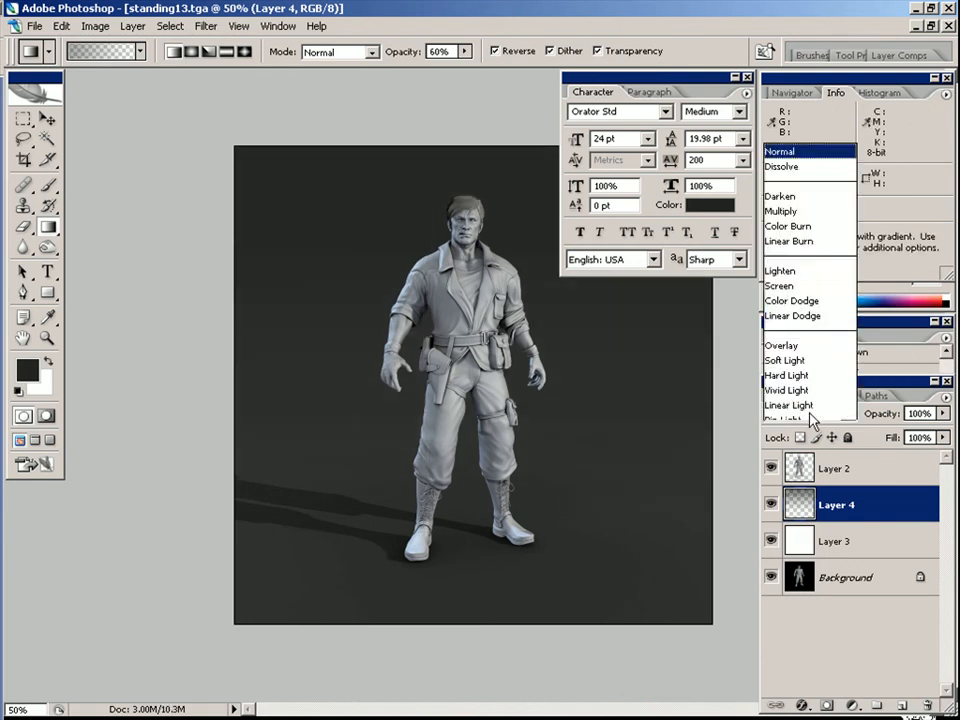
pyautogui.click(790, 68)
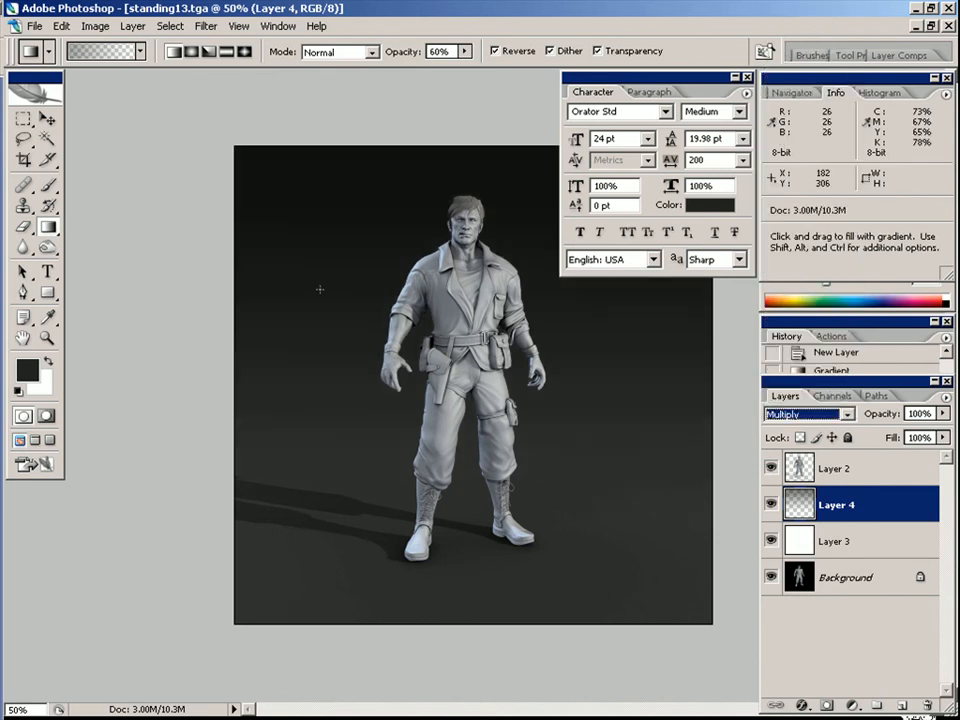
pyautogui.press('v')
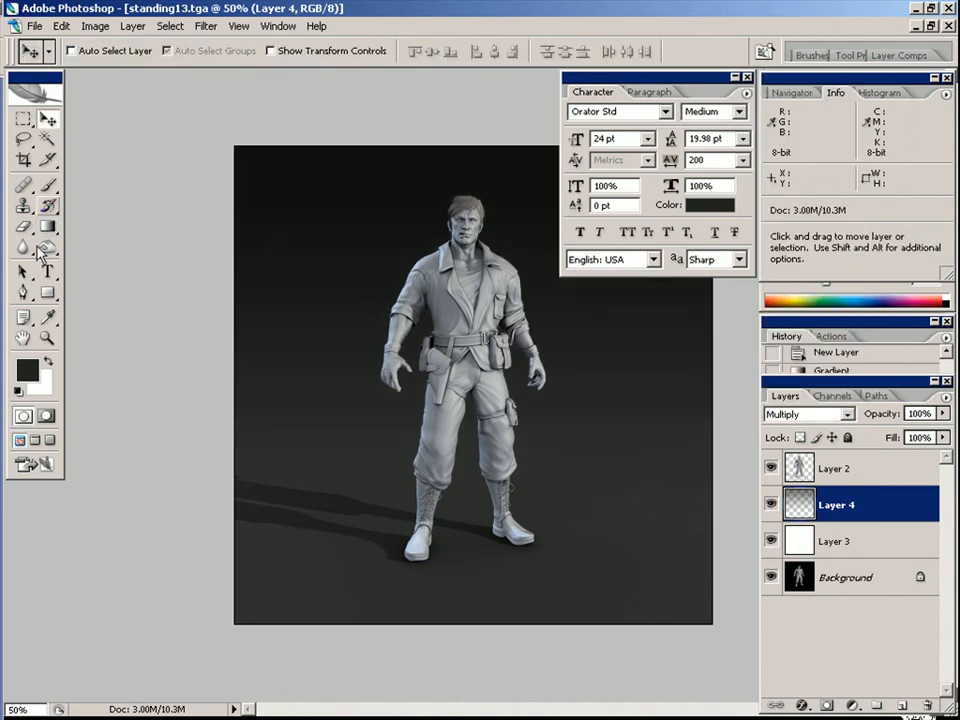
# Brush over the character's head with the Sharpen tool at size 20 and 50% strength on Layer 4
pyautogui.doubleClick(47, 338)
pyautogui.moveTo(447, 181)
pyautogui.mouseDown()
pyautogui.moveTo(358, 366)
pyautogui.moveTo(388, 317)
pyautogui.mouseUp()
pyautogui.click(23, 247)
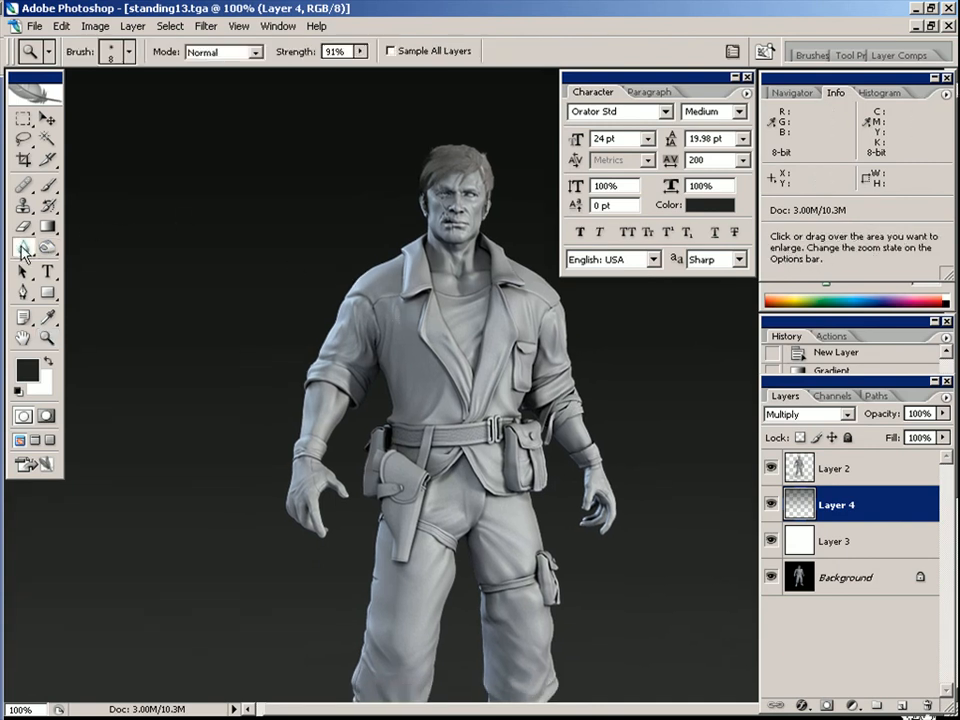
pyautogui.click(80, 263)
pyautogui.moveTo(442, 160)
pyautogui.mouseDown()
pyautogui.moveTo(434, 163)
pyautogui.moveTo(468, 160)
pyautogui.mouseUp()
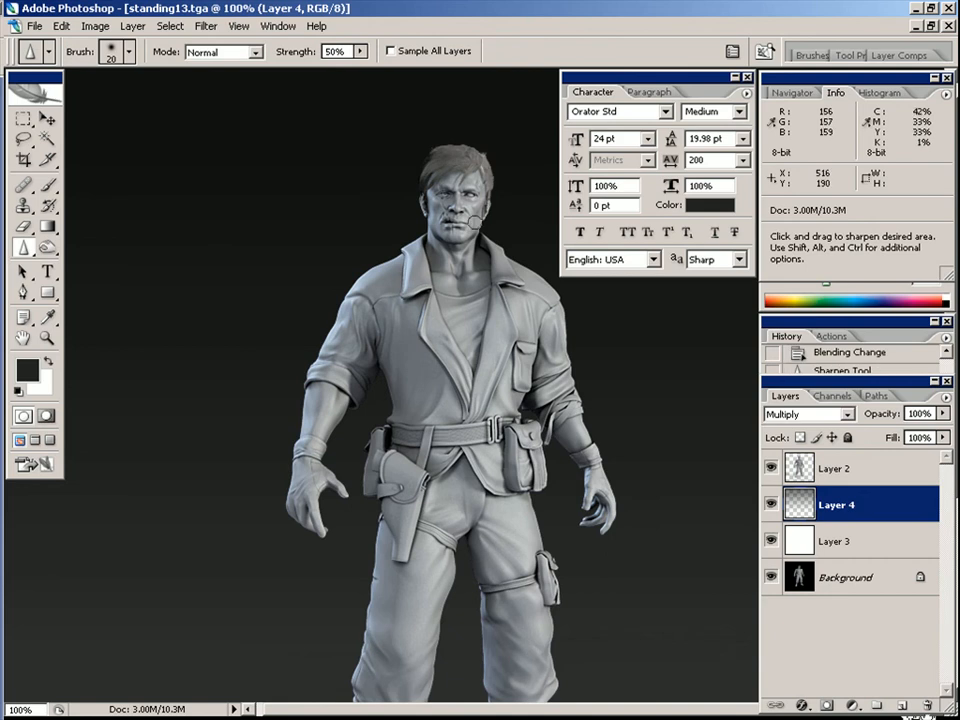
pyautogui.moveTo(490, 411); pyautogui.dragTo(466, 373)
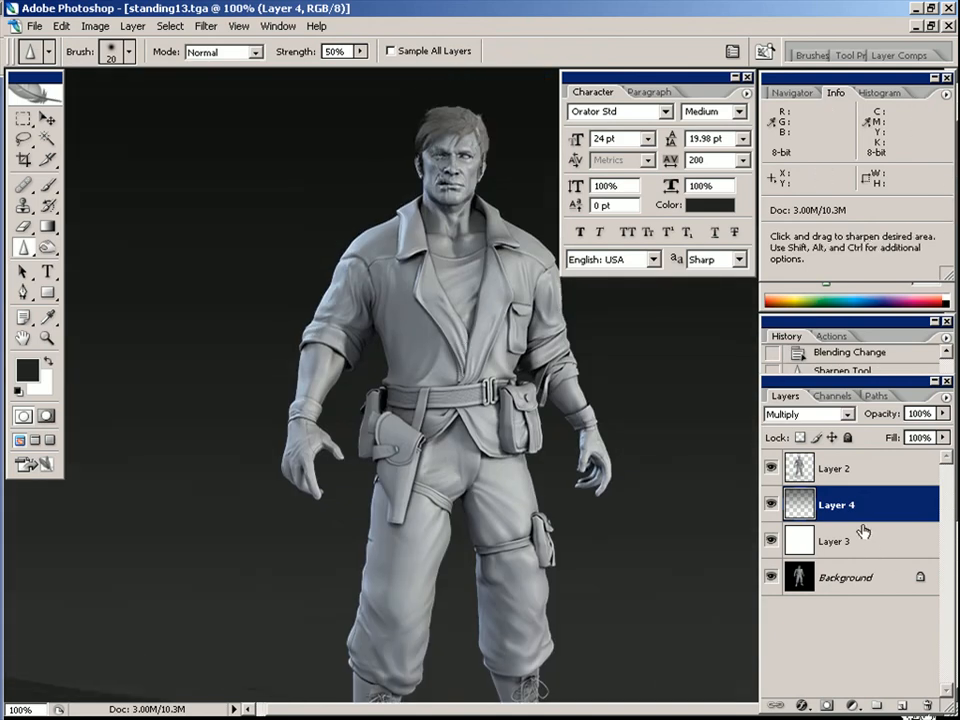
# Load the outline of the figure on Layer 2 as a selection and feather it by 2 pixels
pyautogui.click(840, 478)
pyautogui.moveTo(840, 478); pyautogui.dragTo(855, 515)
pyautogui.hotkey('ctrl', 'z')
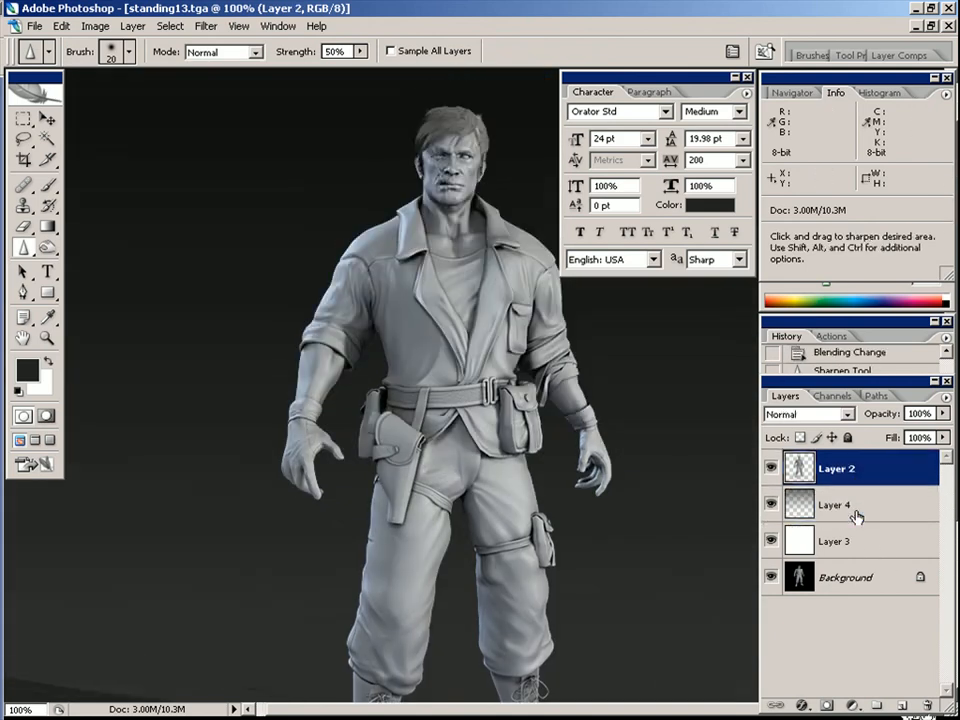
pyautogui.press('v')
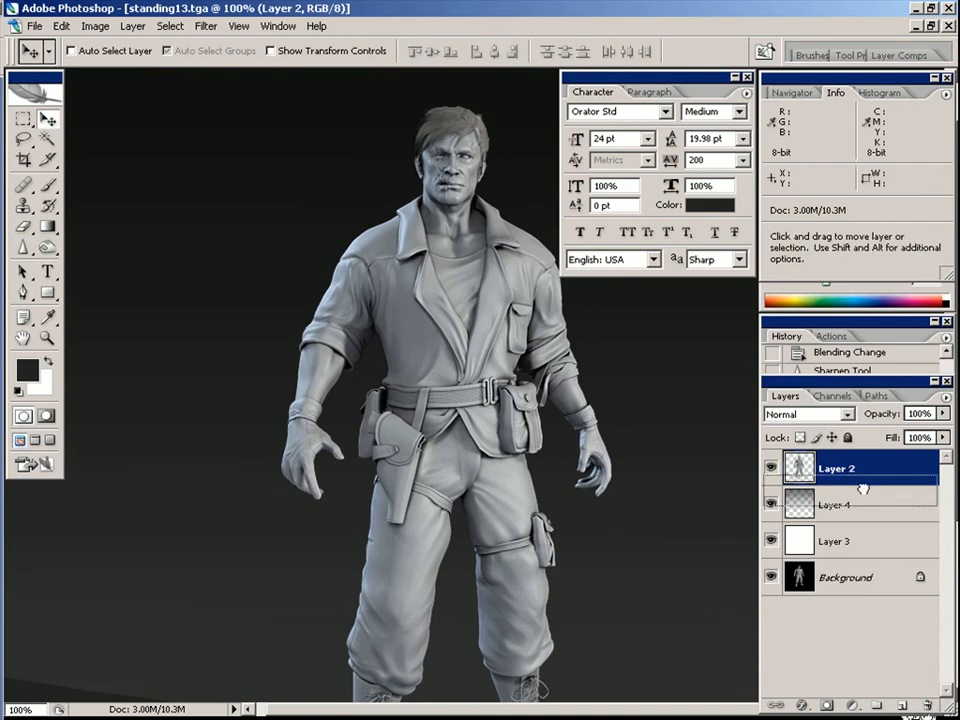
pyautogui.keyDown('ctrl'); pyautogui.click(849, 463); pyautogui.keyUp('ctrl')
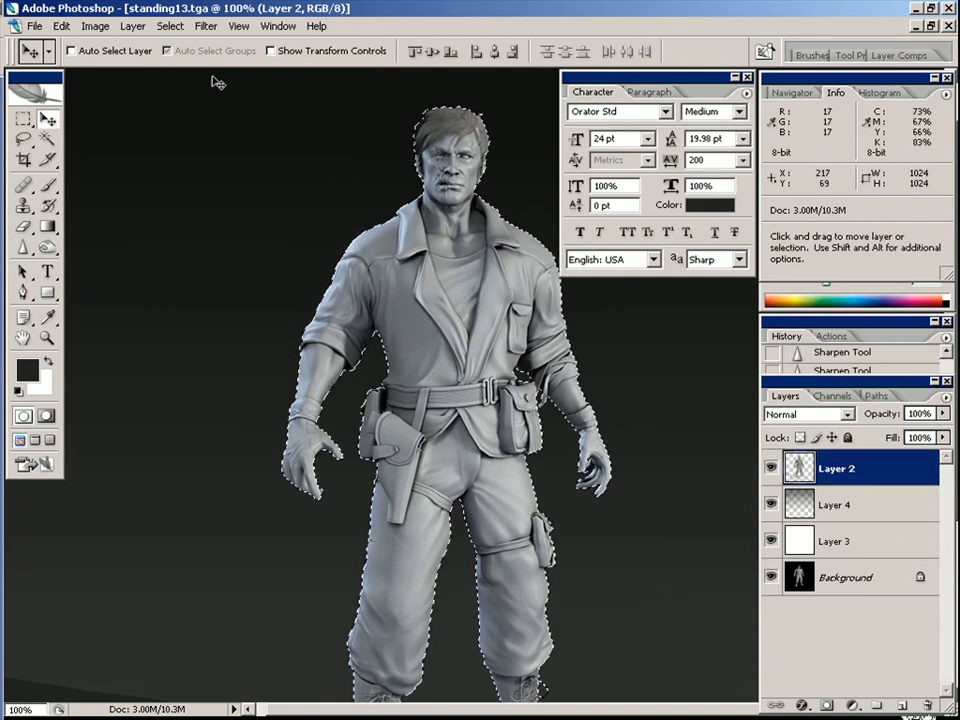
pyautogui.click(170, 26)
pyautogui.click(208, 199)
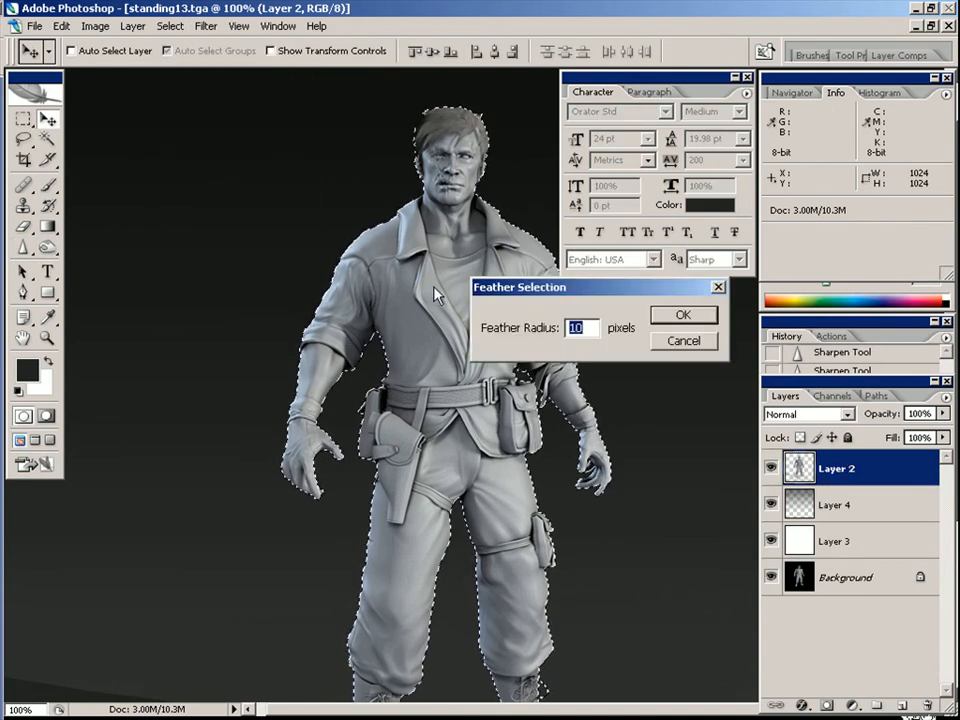
pyautogui.write('2')
pyautogui.click(681, 316)
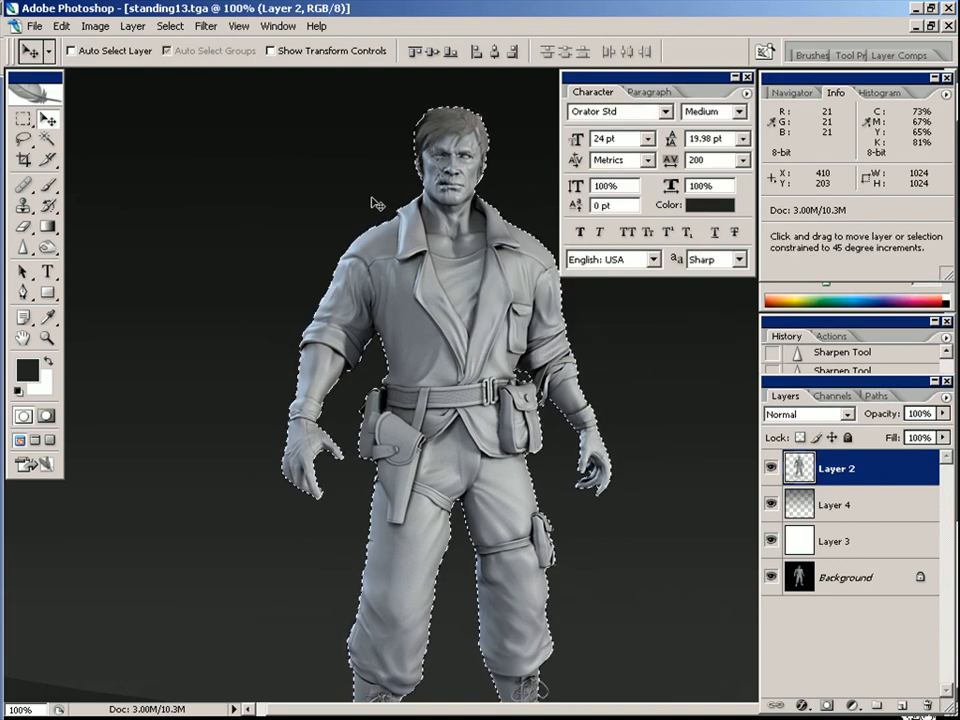
# Invert the selection and erase along the figure's outer edge around the head on Layer 2 with a size 70 Eraser
pyautogui.click(169, 27)
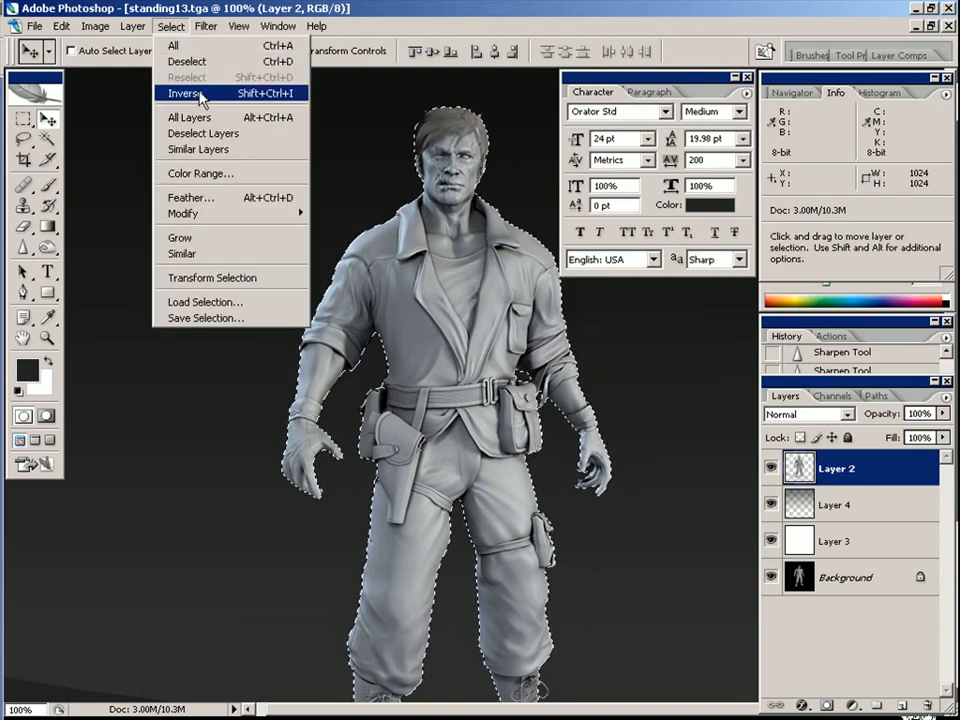
pyautogui.click(205, 94)
pyautogui.hotkey('ctrl', 'd')
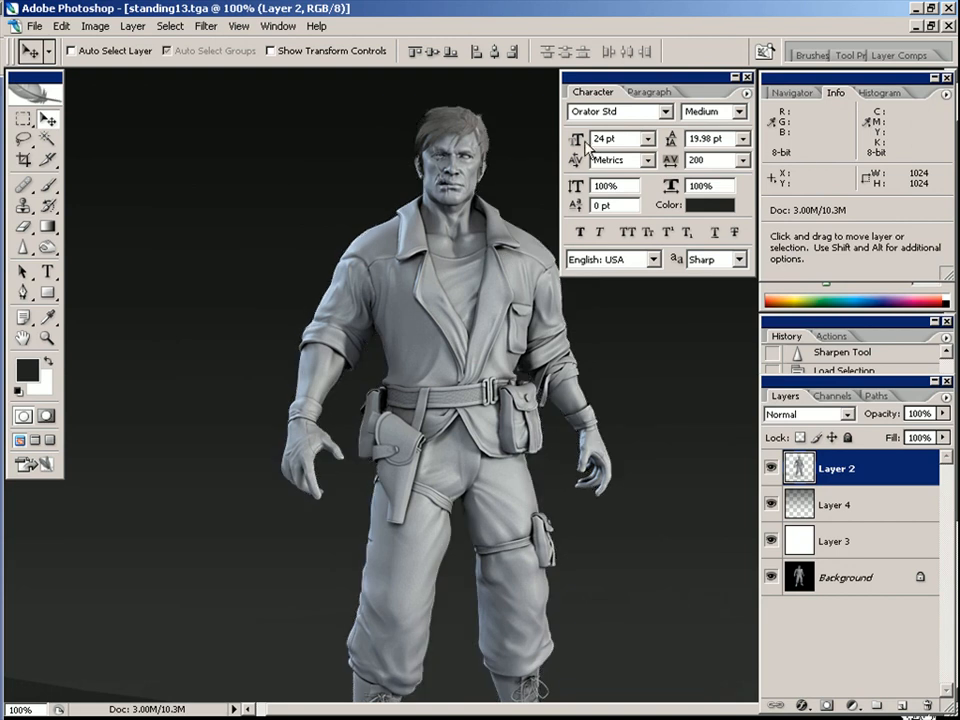
pyautogui.press('e')
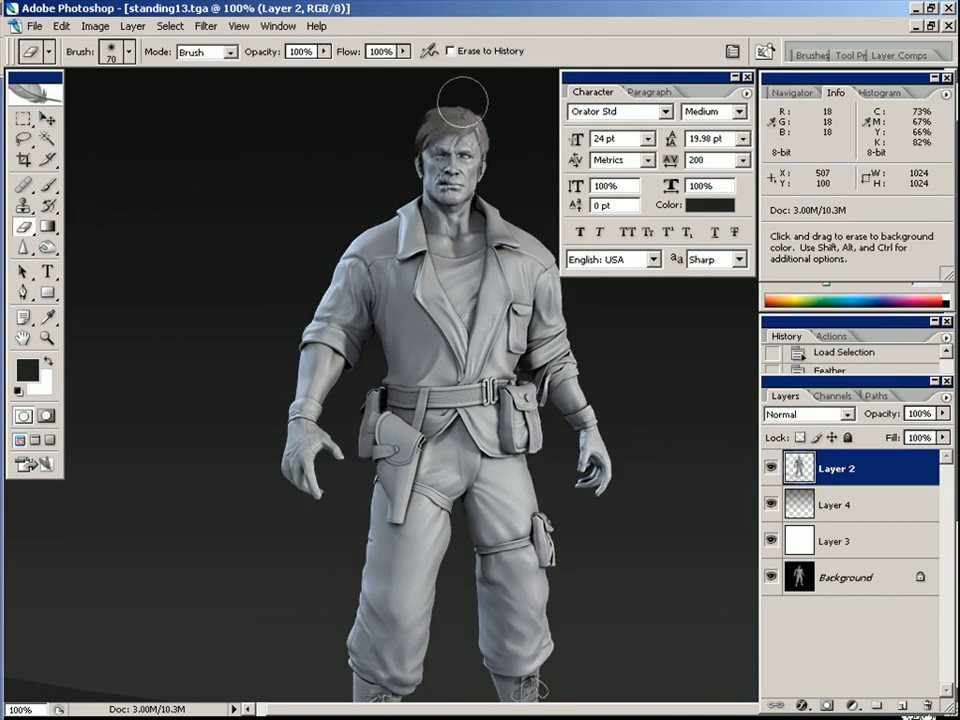
pyautogui.hotkey('ctrl', 'z')
# Compare the composite with the original render by toggling the visibility of Layer 2, Layer 4 and Layer 3
pyautogui.click(772, 471)
pyautogui.click(771, 469)
pyautogui.click(771, 469)
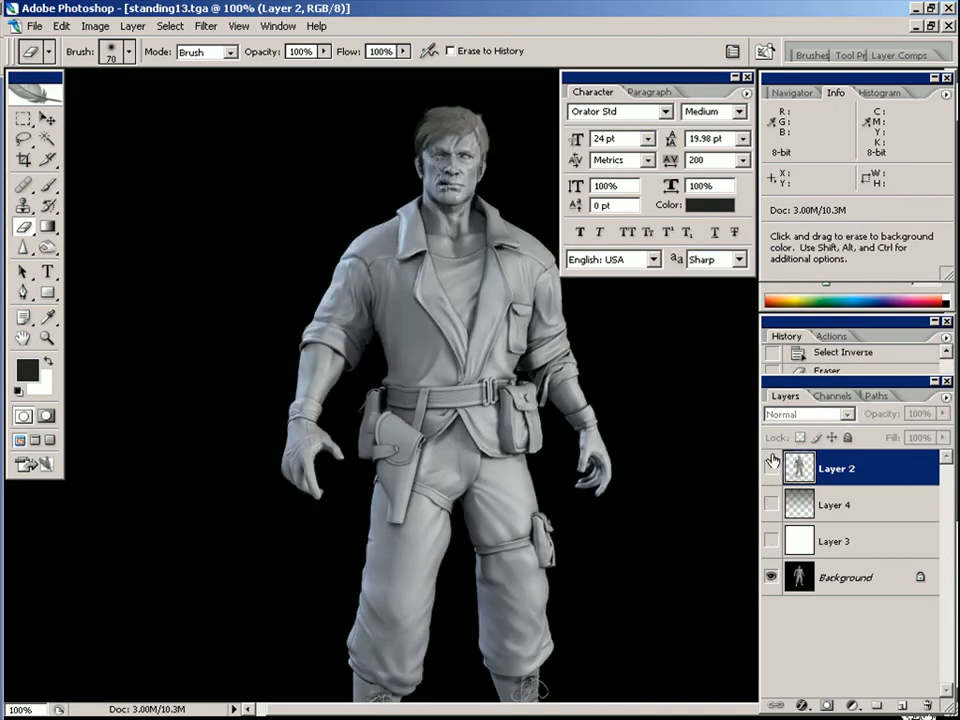
pyautogui.click(769, 541)
pyautogui.click(771, 505)
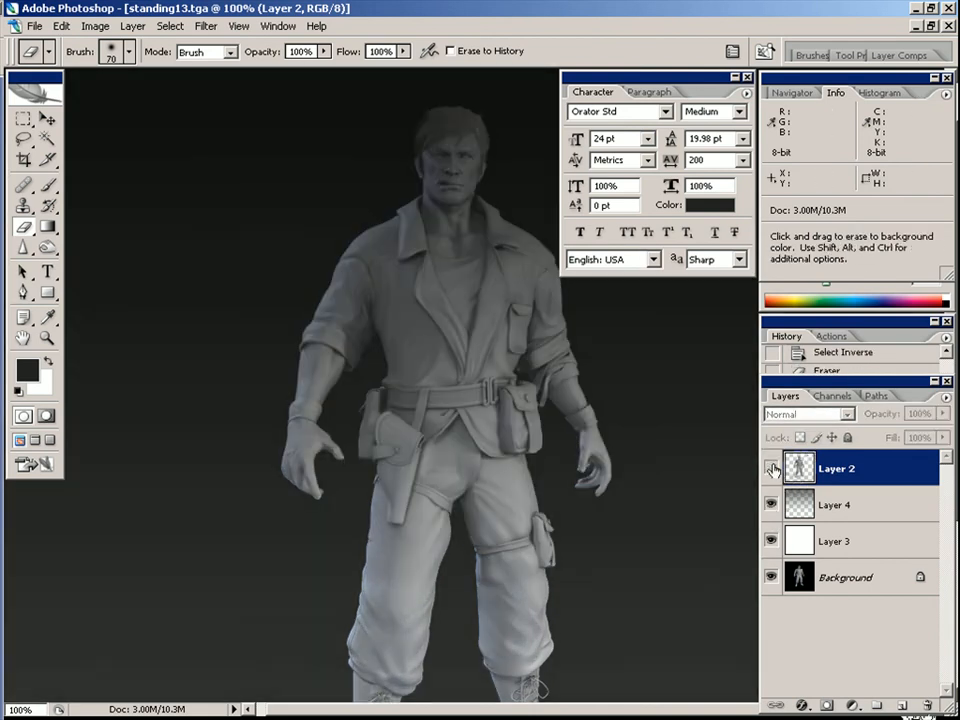
pyautogui.click(771, 469)
pyautogui.moveTo(771, 528); pyautogui.dragTo(771, 470)
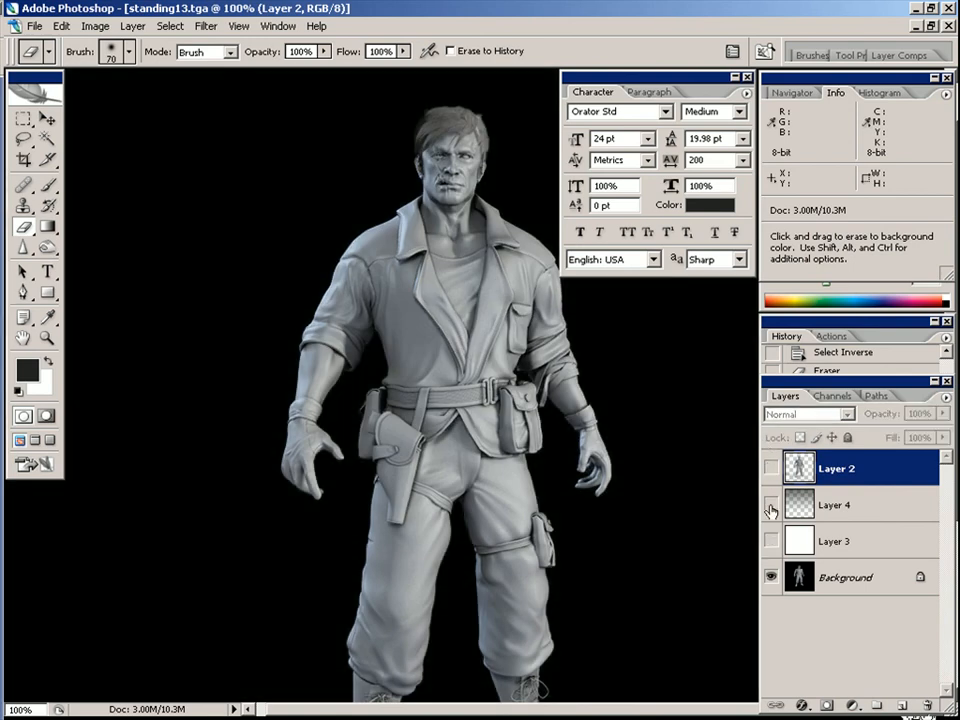
pyautogui.click(769, 467)
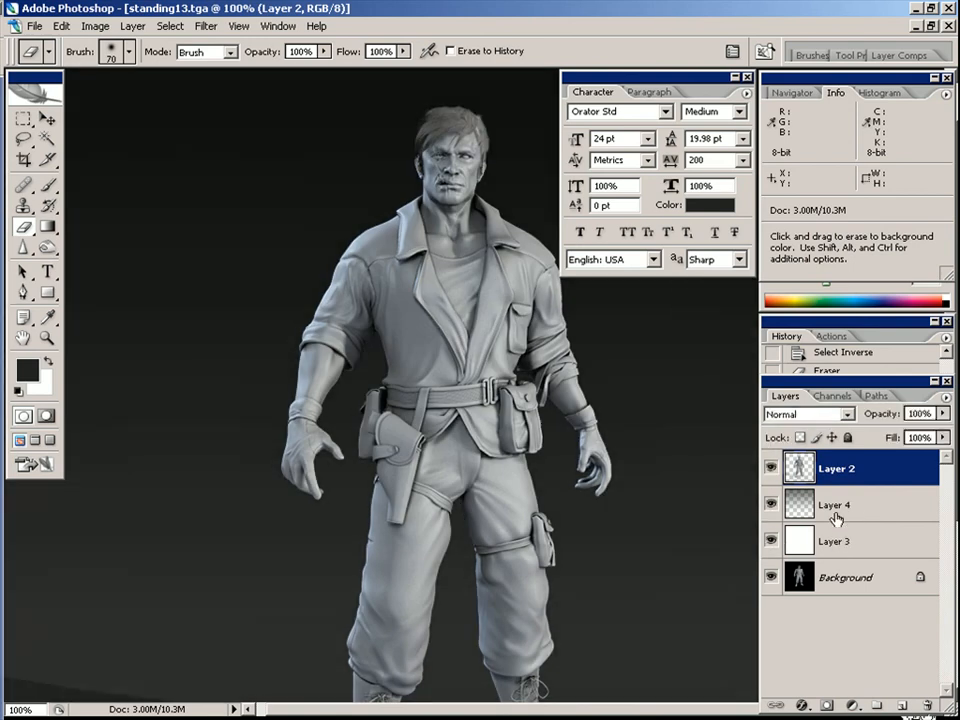
# Lighten the backdrop by setting Layer 3's opacity to 30%
pyautogui.click(836, 541)
pyautogui.press('v')
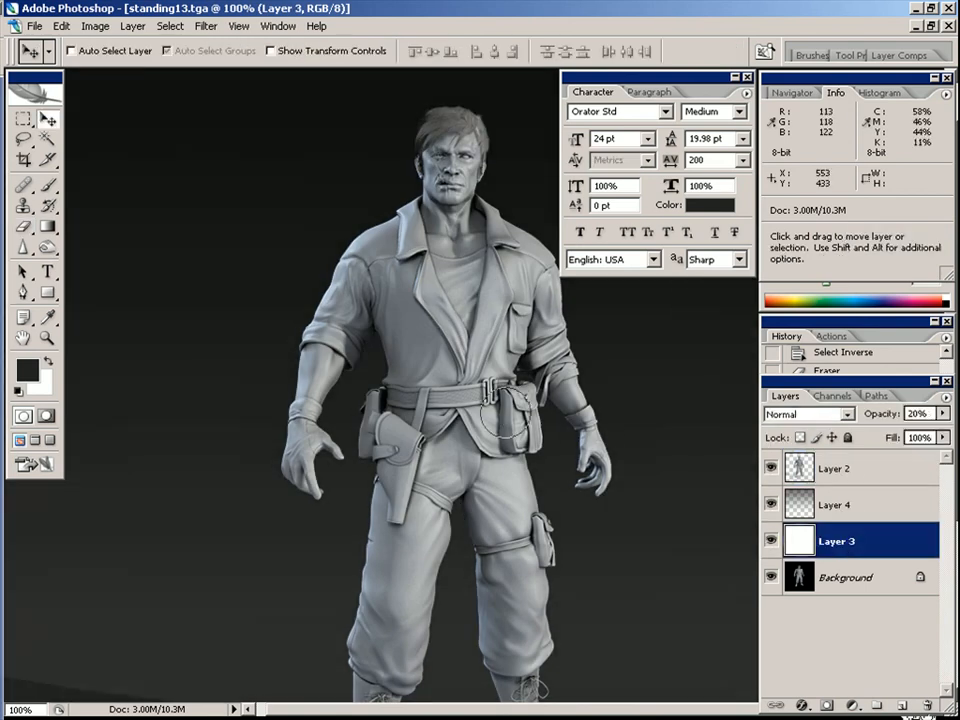
pyautogui.click(47, 340)
pyautogui.doubleClick(24, 340)
pyautogui.press('v')
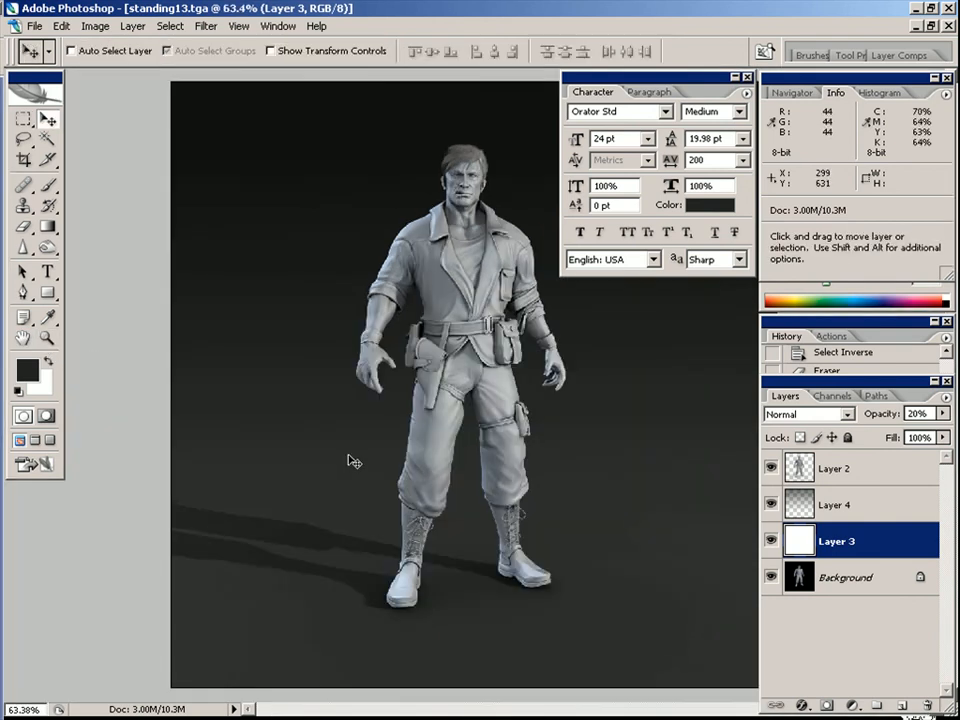
pyautogui.press('3')
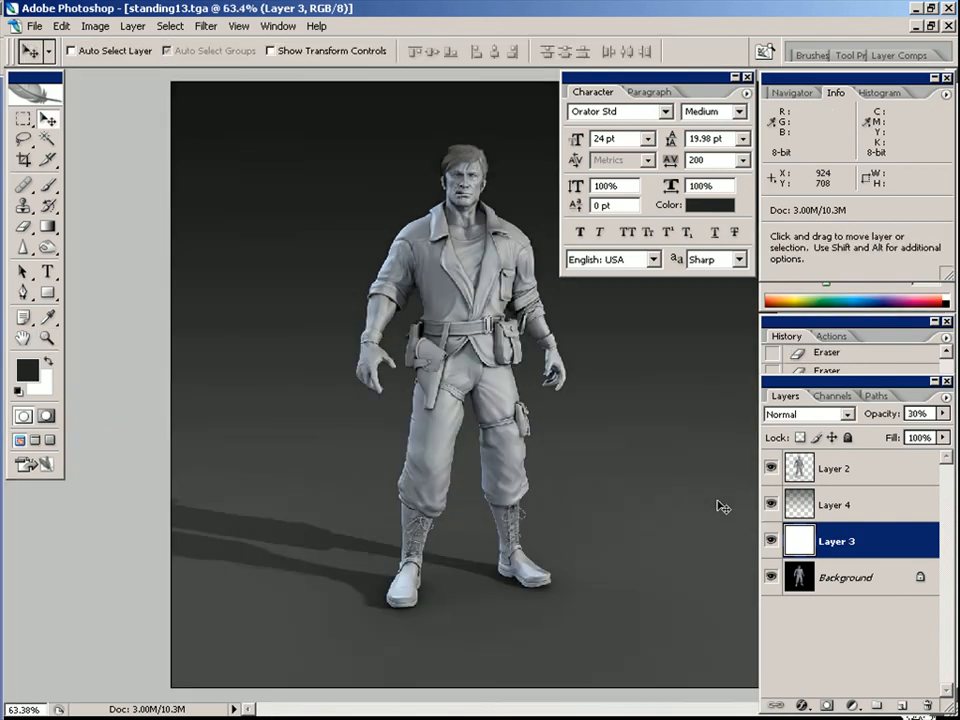
# Merge Layer 2, Layer 4 and Layer 3 with the Background into a single layer
pyautogui.click(846, 468)
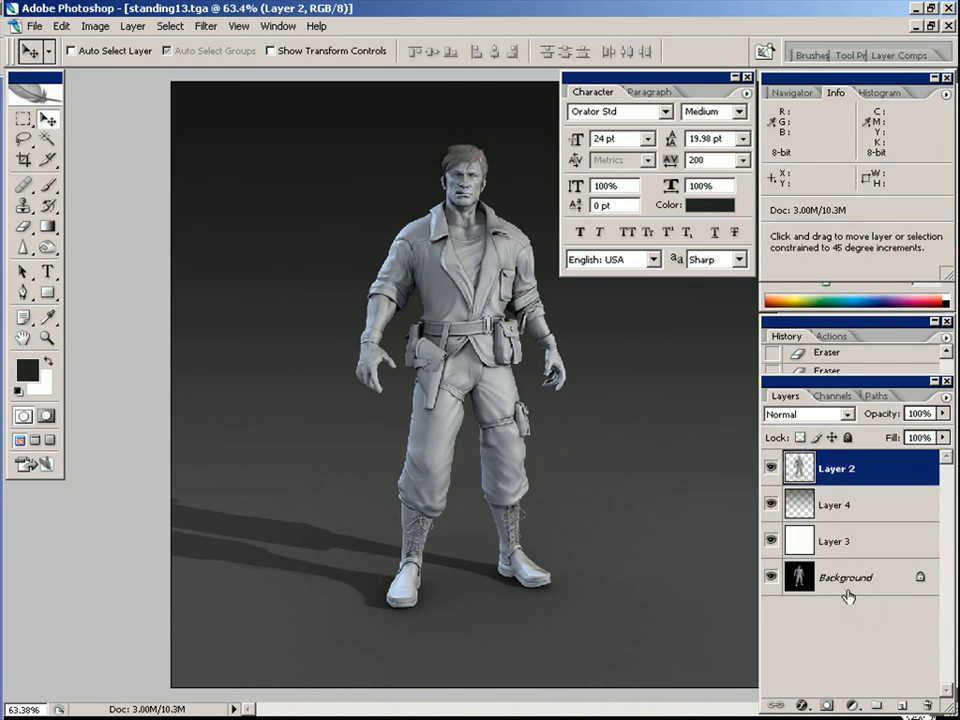
pyautogui.keyDown('shift'); pyautogui.click(850, 578); pyautogui.keyUp('shift')
pyautogui.hotkey('ctrl', 'e')
# Try cropping the image to a narrow rectangle of about 544 by 894 pixels around the figure, and undo the crop
pyautogui.press('m')
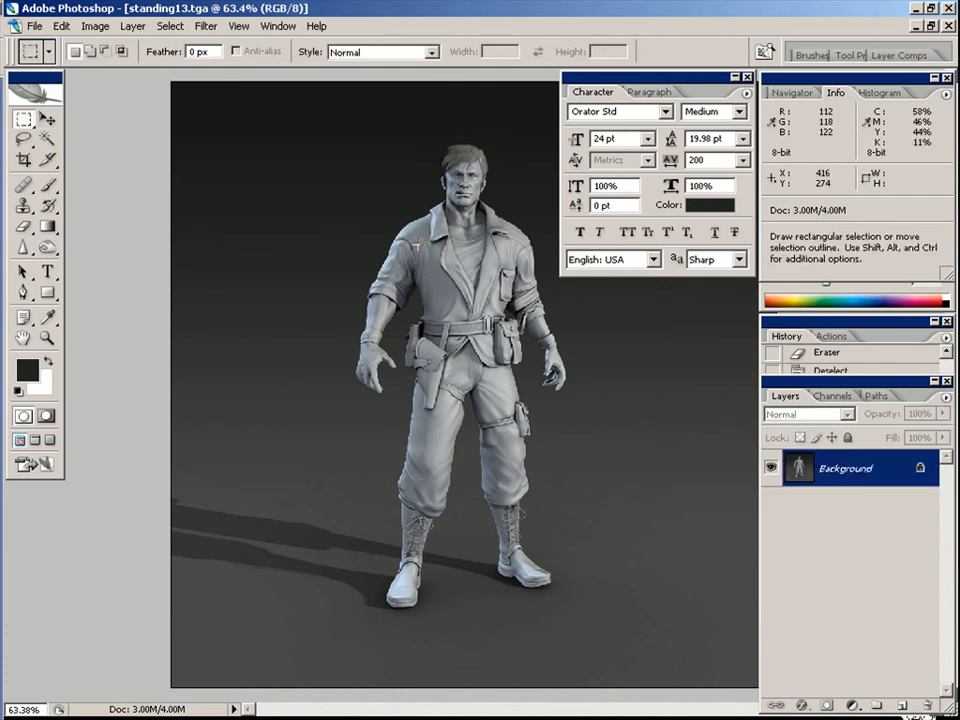
pyautogui.moveTo(309, 102); pyautogui.dragTo(629, 630)
pyautogui.click(92, 27)
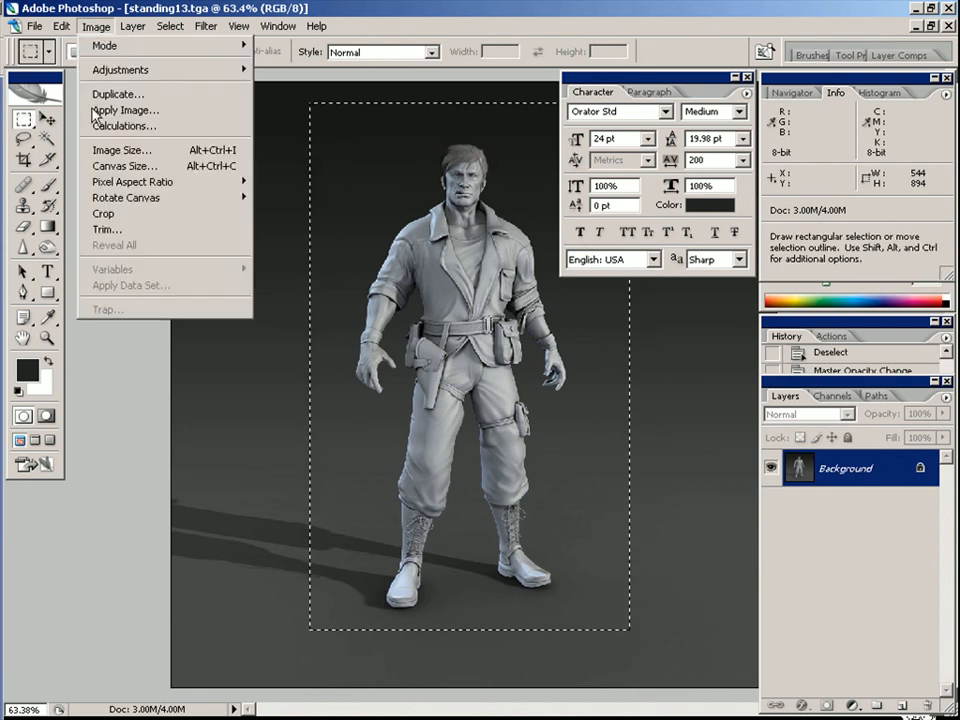
pyautogui.click(120, 214)
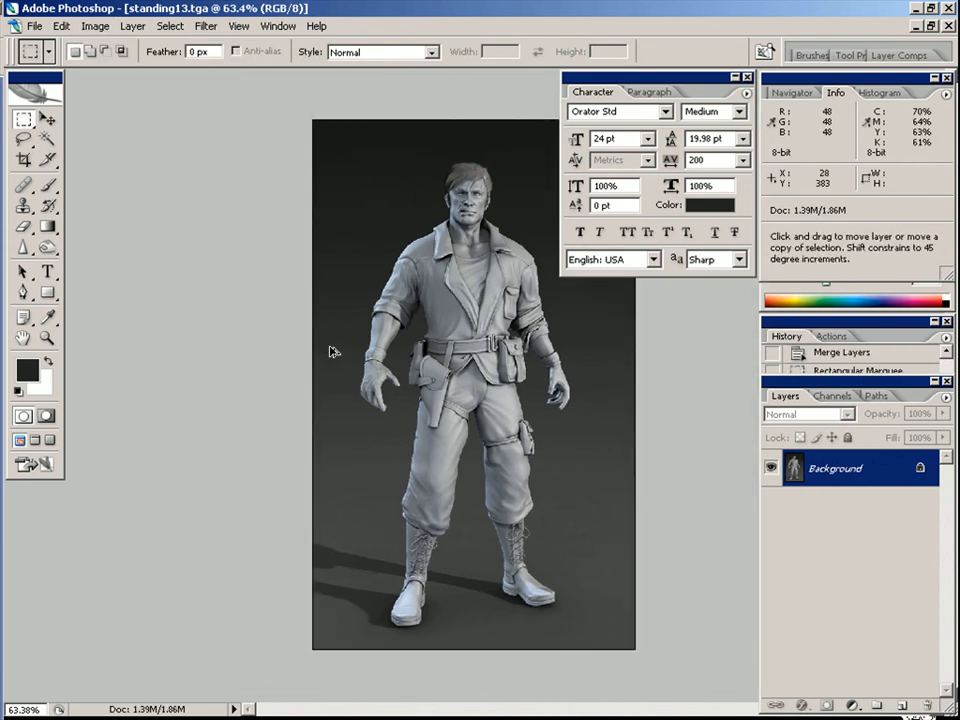
pyautogui.hotkey('ctrl', 'z')
# Crop the image to a rectangle of about 799 by 889 pixels around the figure, keeping part of the long shadow
pyautogui.moveTo(212, 106); pyautogui.dragTo(684, 631)
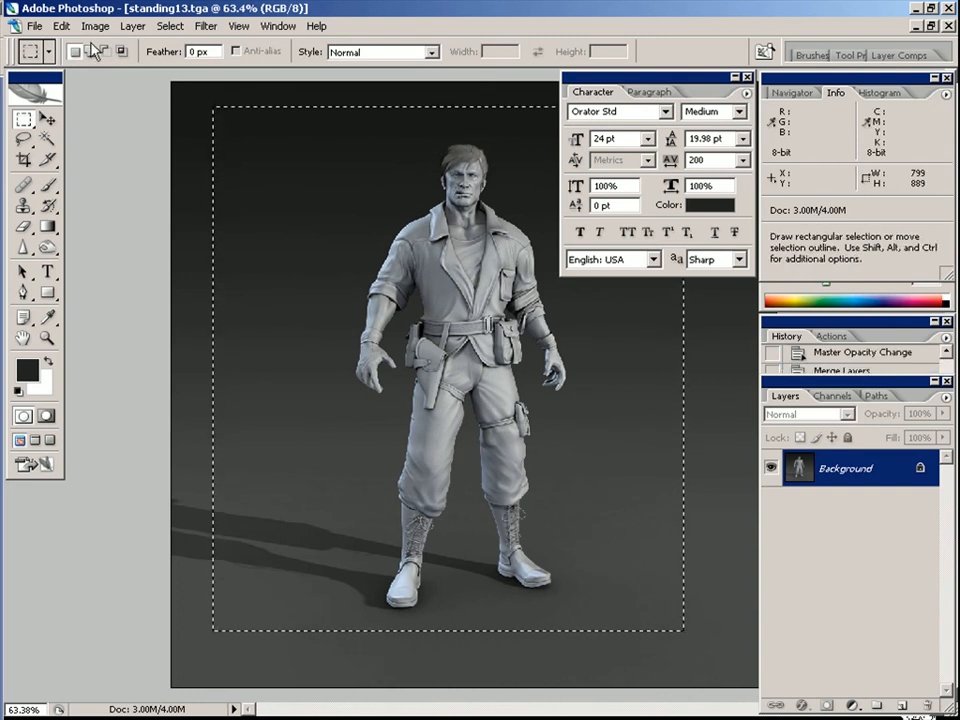
pyautogui.click(95, 26)
pyautogui.click(120, 213)
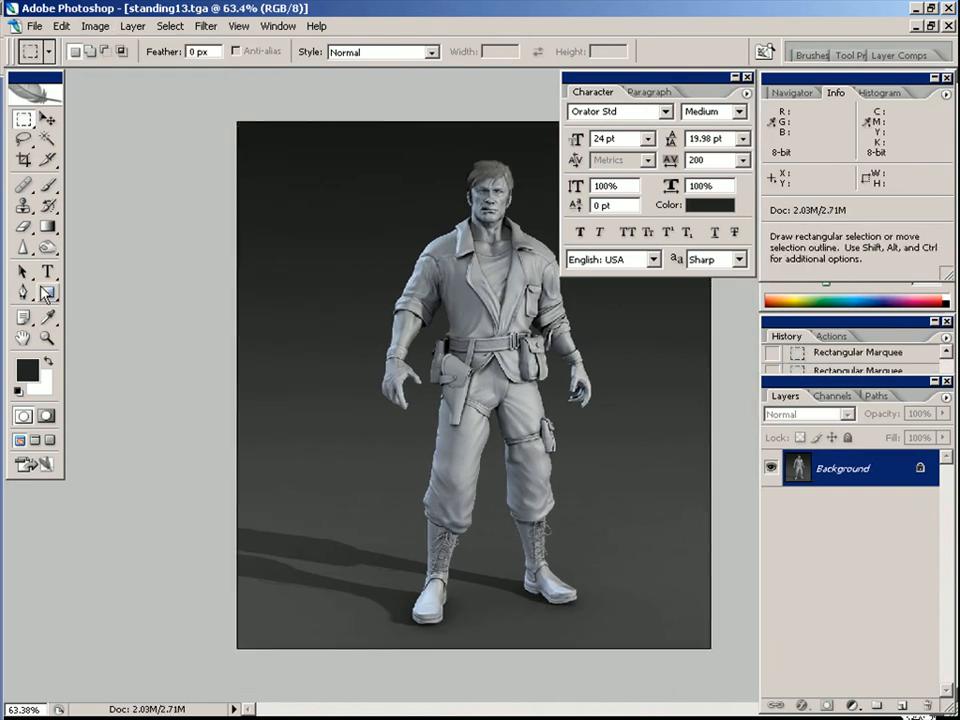
# Crop a thin strip off the area above the head, making the image 799 by 861 pixels
pyautogui.moveTo(304, 322); pyautogui.dragTo(306, 339)
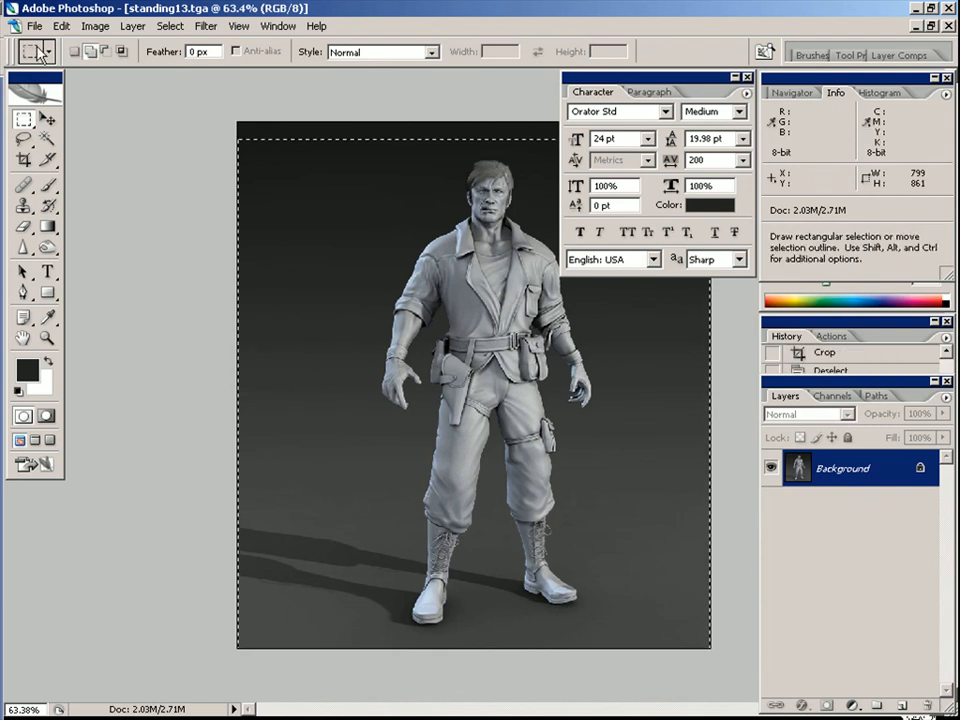
pyautogui.click(95, 26)
pyautogui.click(110, 212)
# Review the cropped image at 66.7% zoom in full-screen mode on a black surround with all palettes hidden
pyautogui.doubleClick(47, 338)
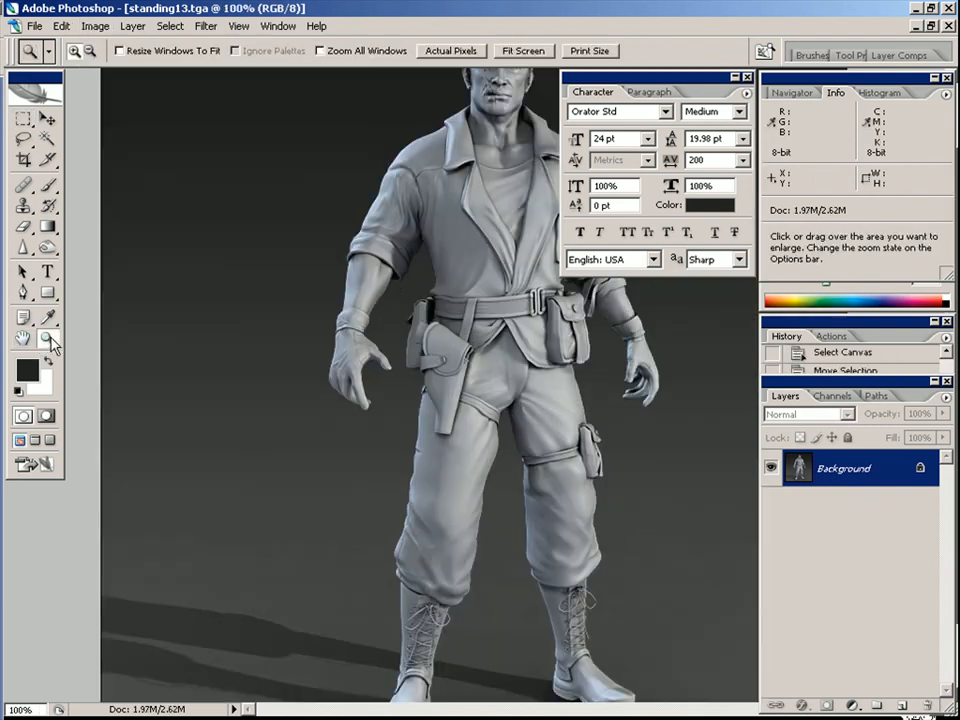
pyautogui.keyDown('alt'); pyautogui.click(368, 347); pyautogui.keyUp('alt')
pyautogui.press('Tab')
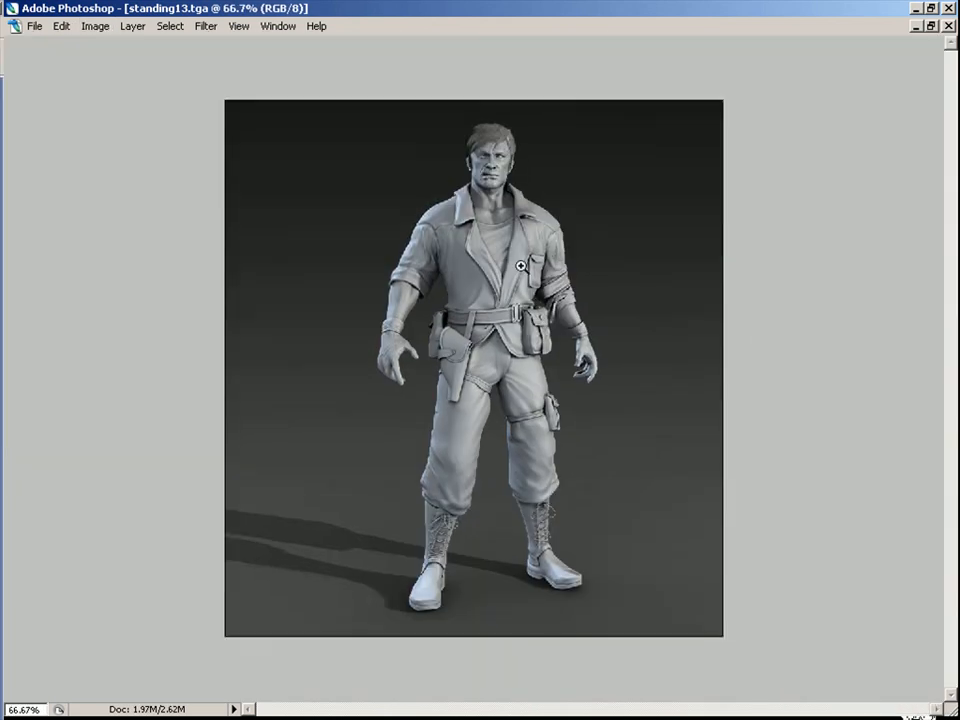
pyautogui.press('f')
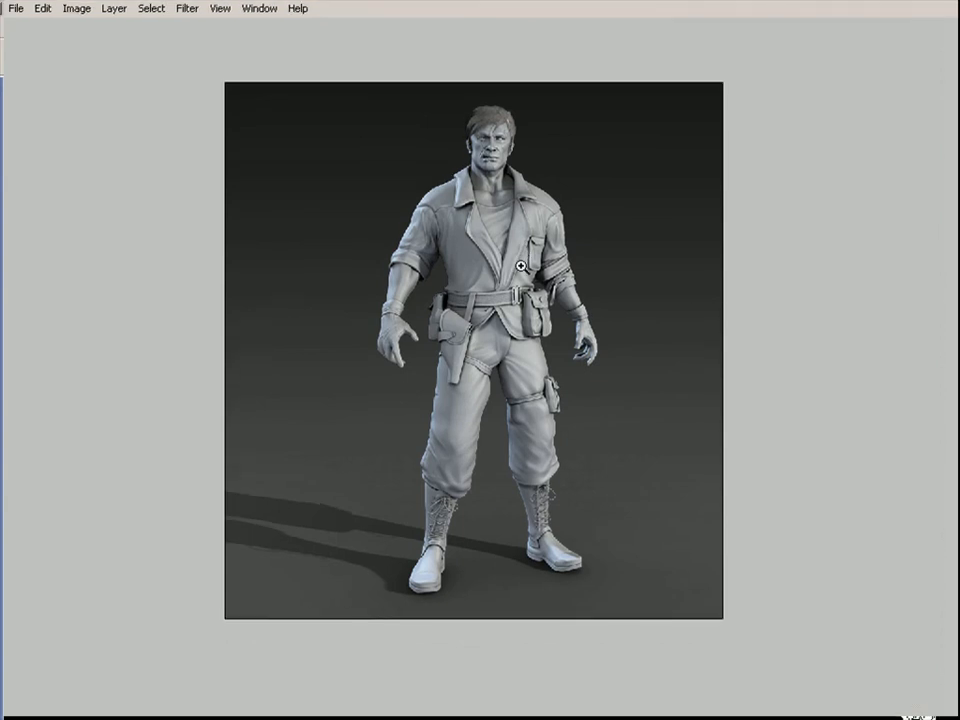
pyautogui.press('f')
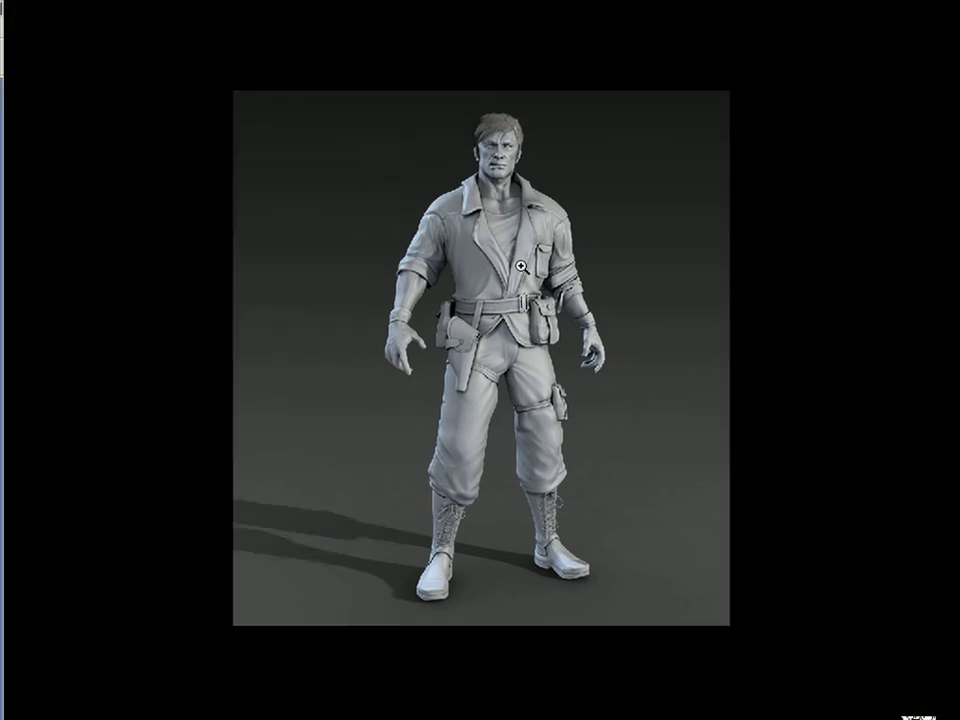